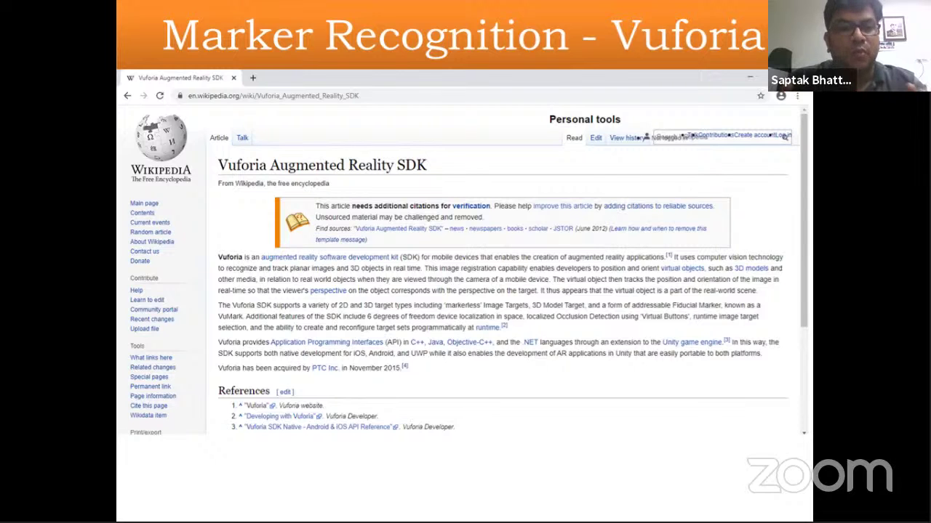
Advance the slideshow to the 'Vuforia – Account Configuration' slide
{"action": "key", "text": "Right"}
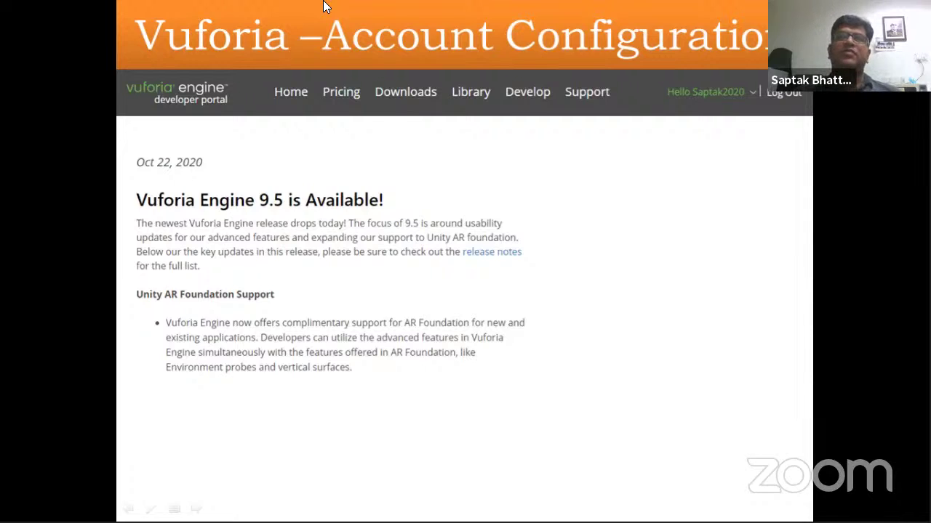
Open the account configuration video linked on the slide in VLC, full screen
{"action": "left_click", "coordinate": [471, 250]}
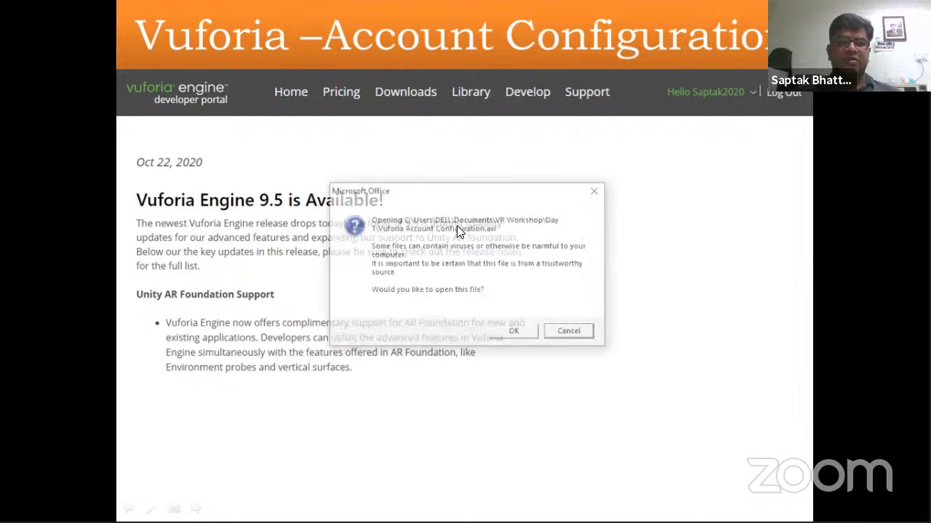
{"action": "left_click", "coordinate": [509, 330]}
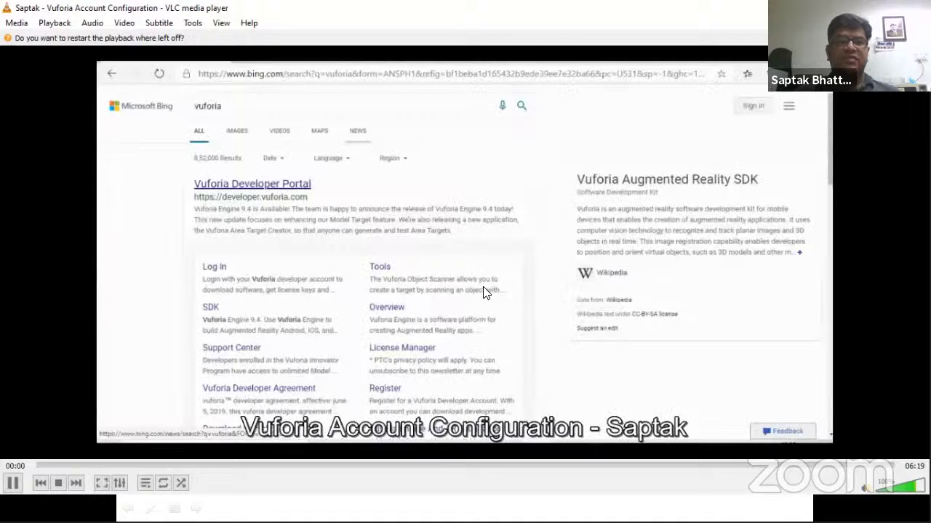
{"action": "double_click", "coordinate": [485, 292]}
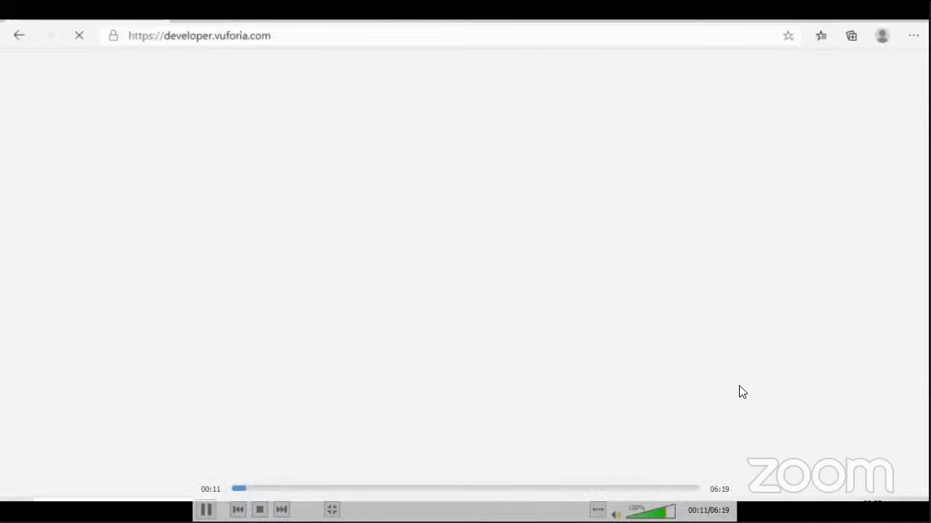
Rewind the video to its beginning and resume playback
{"action": "key", "text": "ctrl+Up"}
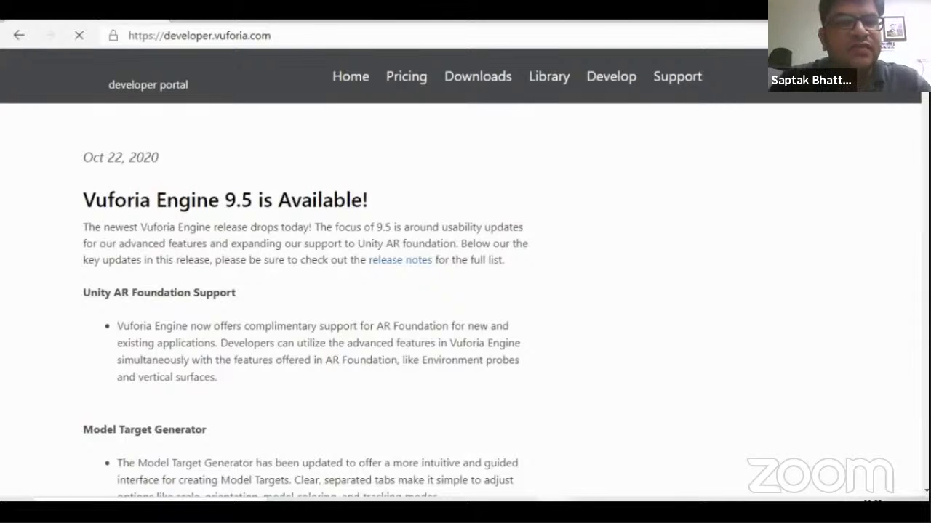
{"action": "mouse_move", "coordinate": [277, 469]}
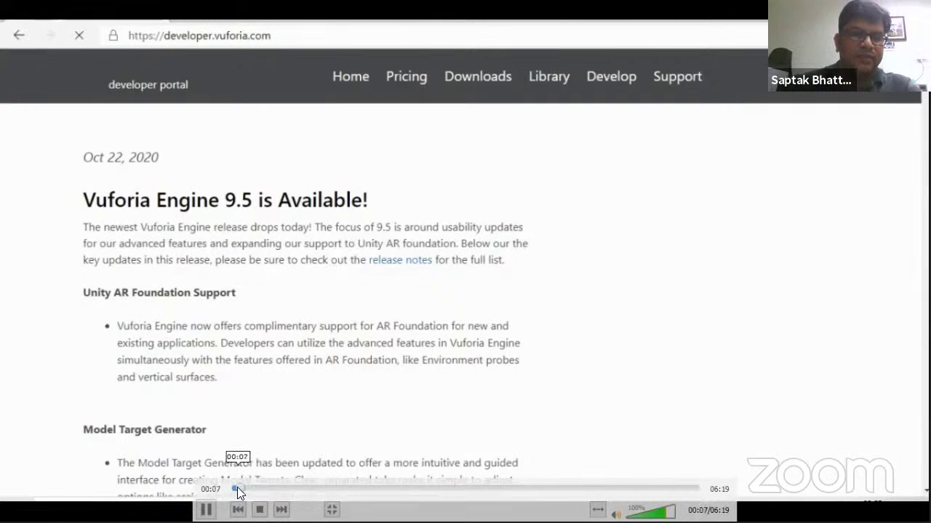
{"action": "left_click", "coordinate": [235, 488]}
{"action": "left_click", "coordinate": [236, 488]}
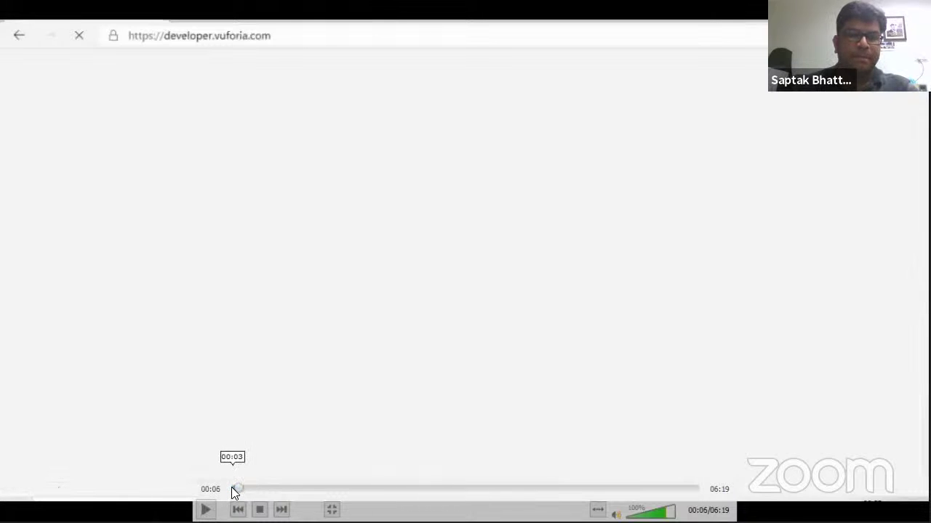
{"action": "left_click", "coordinate": [232, 489]}
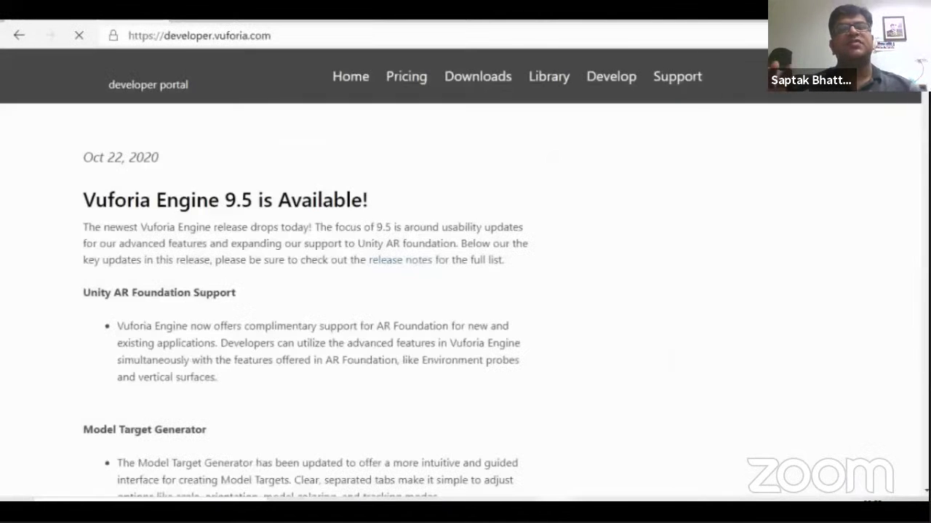
{"action": "mouse_move", "coordinate": [252, 182]}
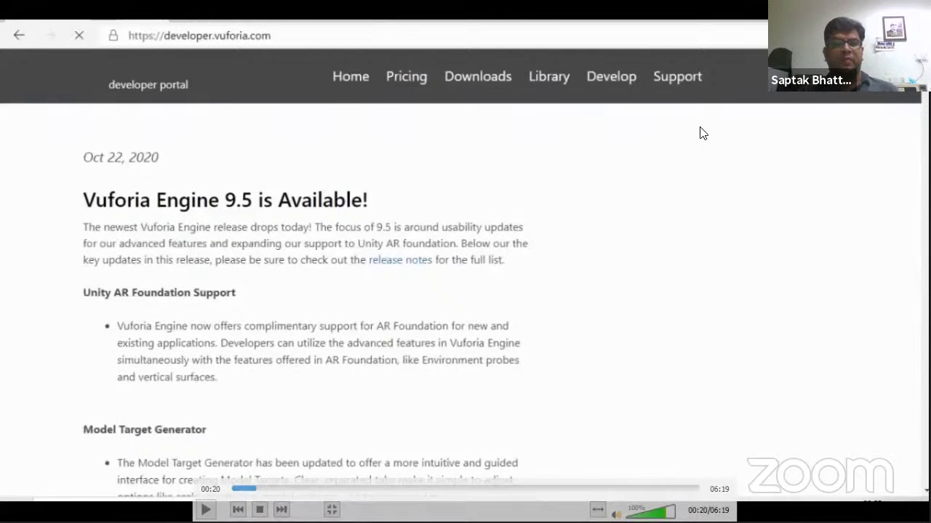
{"action": "key", "text": "space"}
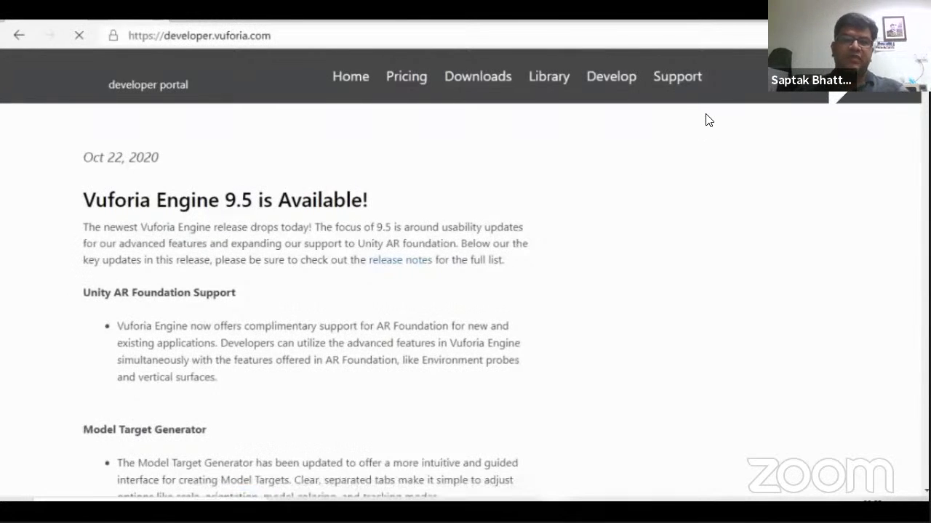
Skip the video ahead to about 01:47, where account registration begins
{"action": "scroll", "coordinate": [686, 133], "scroll_direction": "up", "scroll_amount": 2}
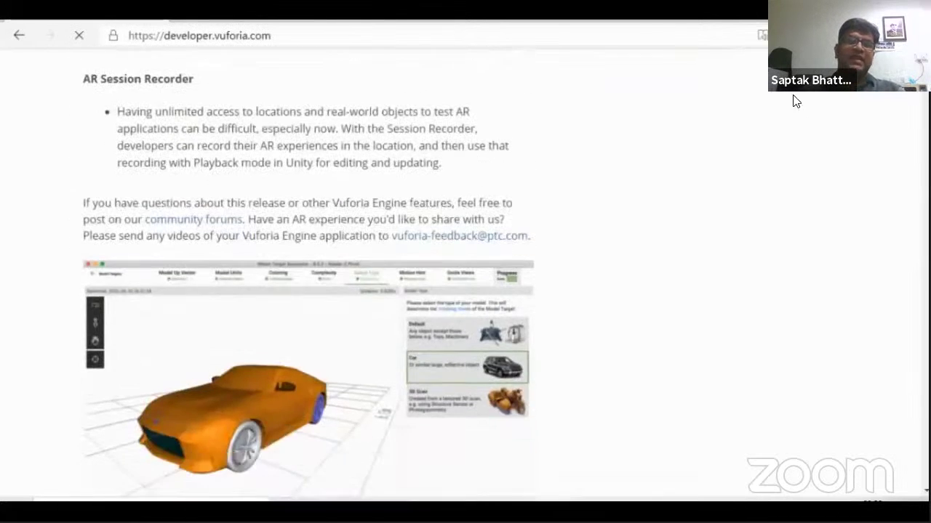
{"action": "key", "text": "Right"}
{"action": "key", "text": "Right"}
{"action": "key", "text": "Right"}
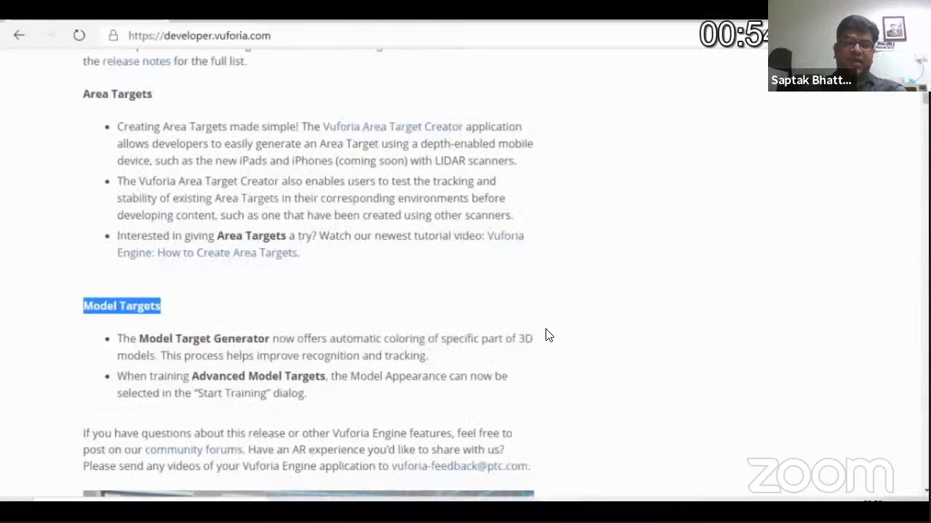
{"action": "key", "text": "Right"}
{"action": "key", "text": "Right"}
{"action": "key", "text": "Right"}
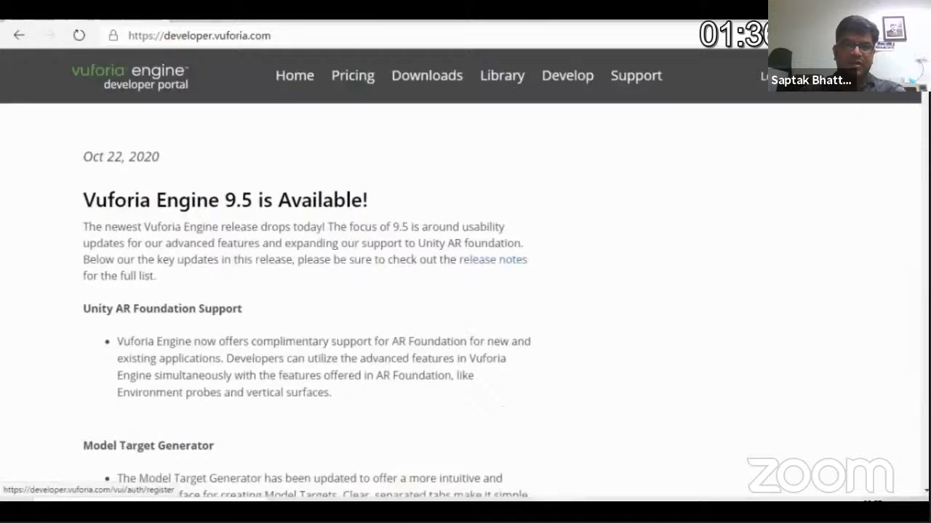
{"action": "key", "text": "Right"}
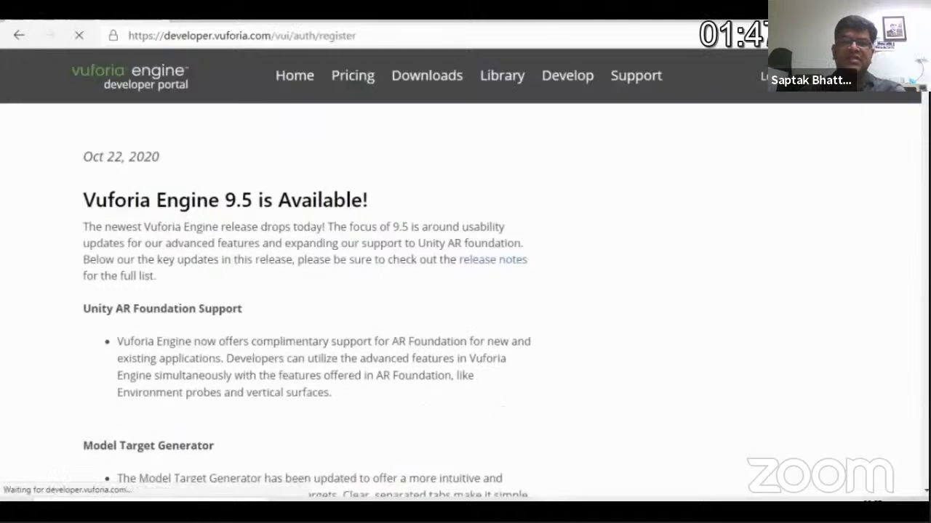
Skip through the registration form, reCAPTCHA and confirmation to the Gmail registration email at 05:23
{"action": "key", "text": "Right"}
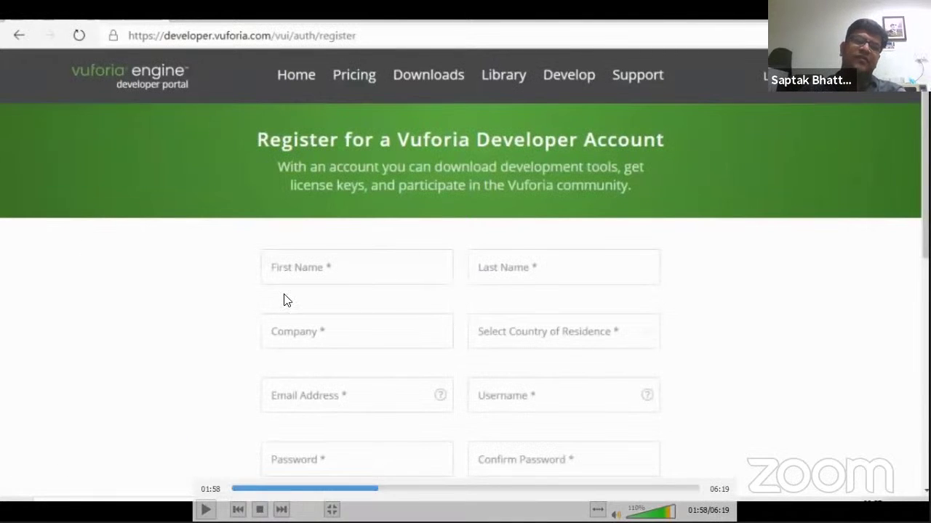
{"action": "key", "text": "space"}
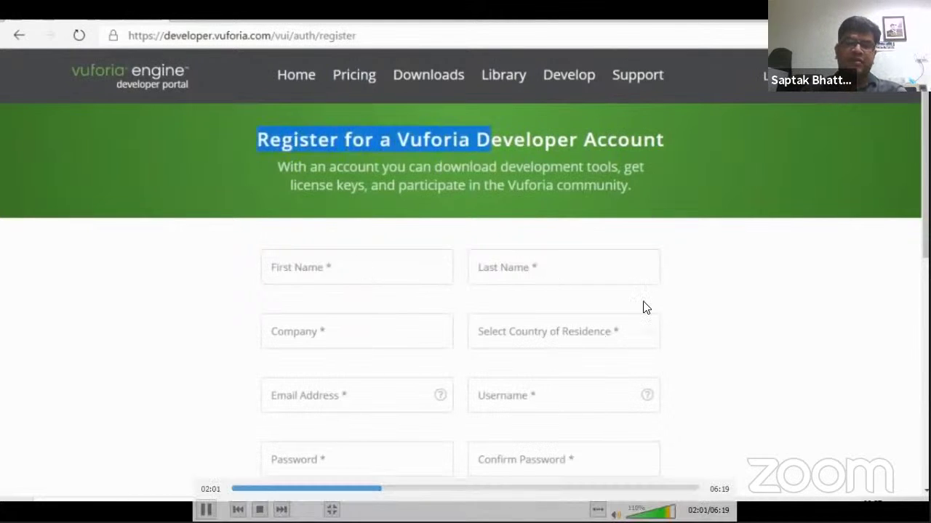
{"action": "key", "text": "Right"}
{"action": "key", "text": "Right"}
{"action": "key", "text": "Right"}
{"action": "key", "text": "Right"}
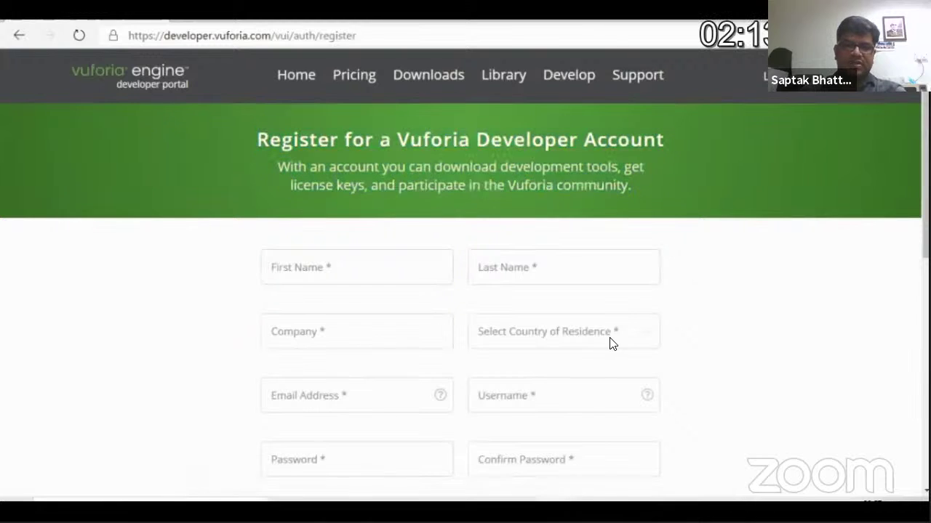
{"action": "key", "text": "Right"}
{"action": "key", "text": "Right"}
{"action": "key", "text": "Right"}
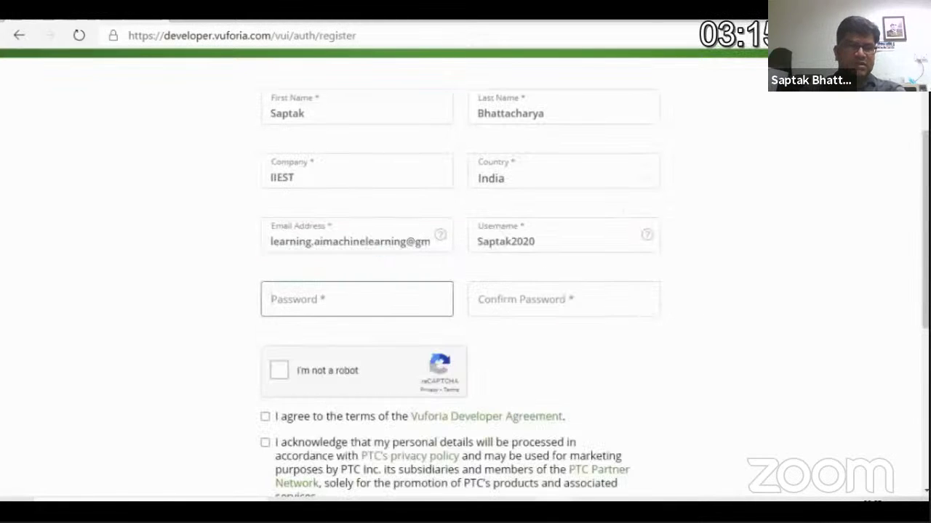
{"action": "key", "text": "Right"}
{"action": "key", "text": "Right"}
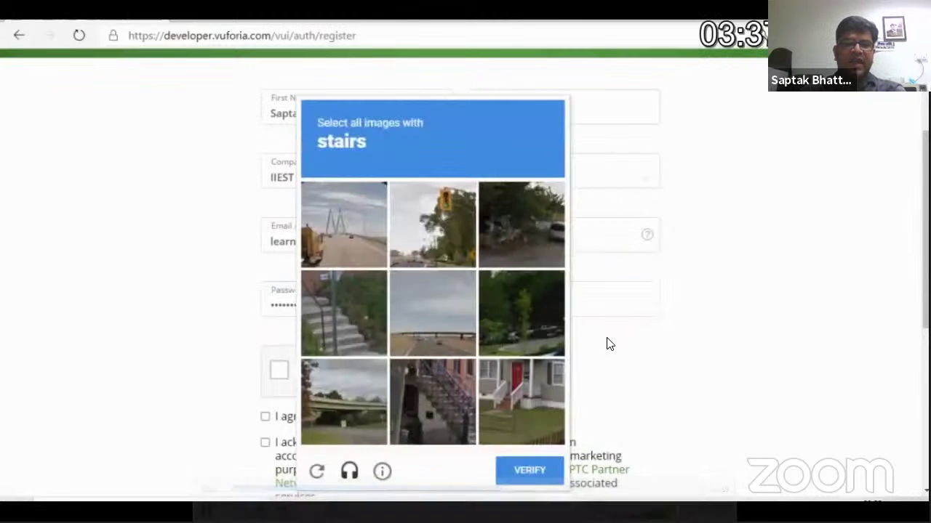
{"action": "key", "text": "Right"}
{"action": "key", "text": "Right"}
{"action": "key", "text": "Right"}
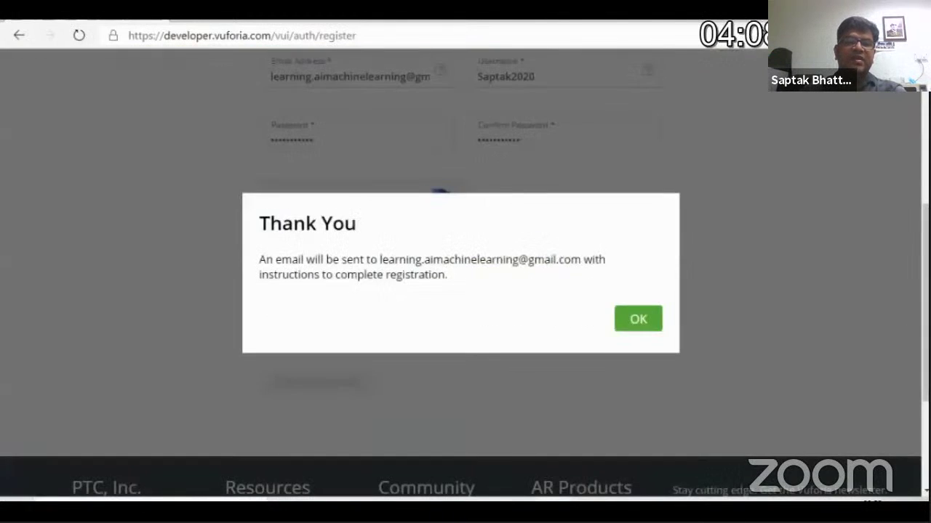
{"action": "key", "text": "Left"}
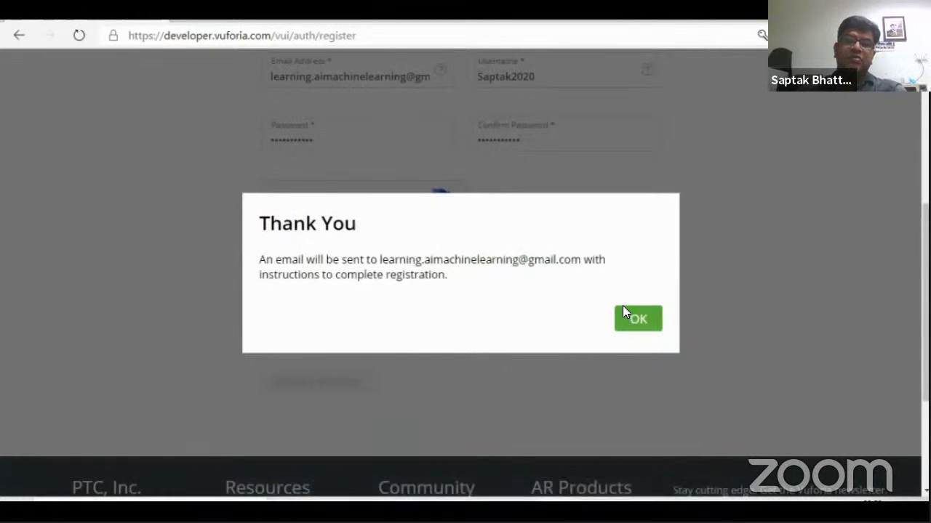
{"action": "key", "text": "Right"}
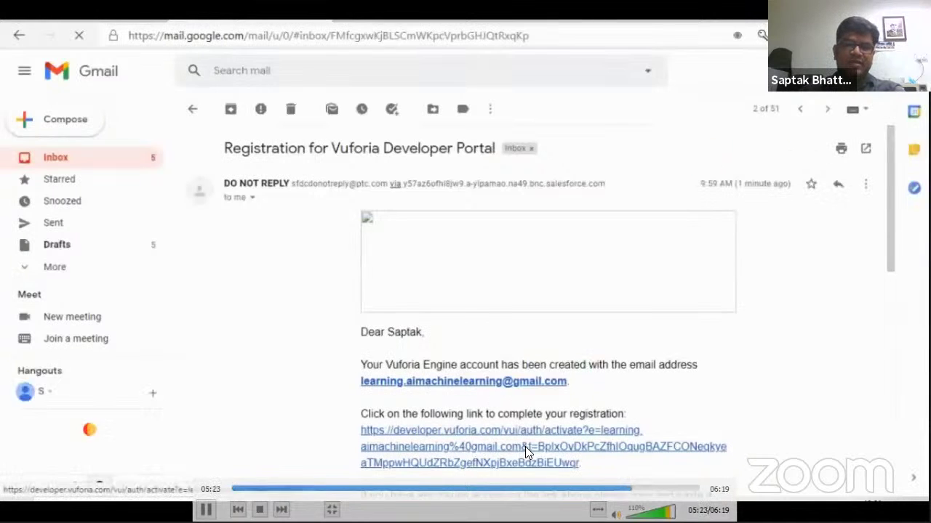
Skip the video past the registration email toward the developer portal home page
{"action": "key", "text": "Right"}
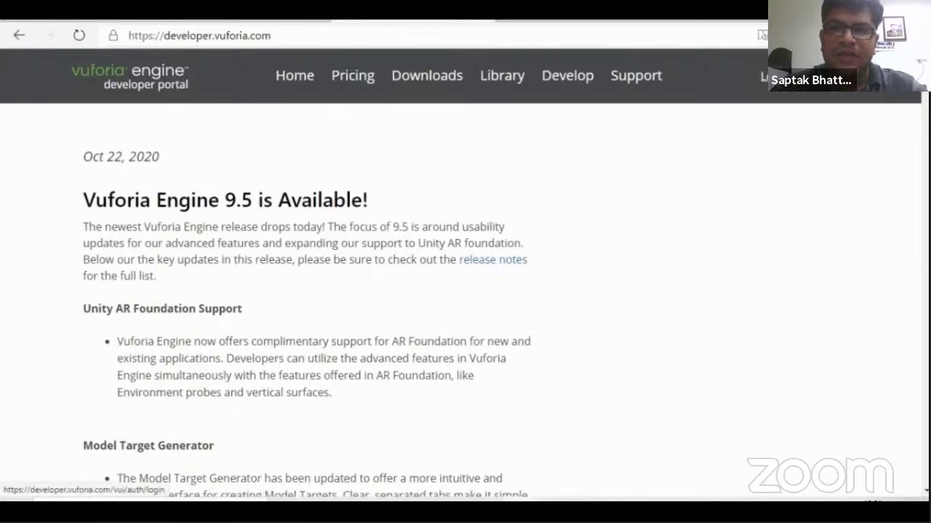
Log in to the Vuforia developer portal with the account e-mail and password
{"action": "left_click", "coordinate": [764, 75]}
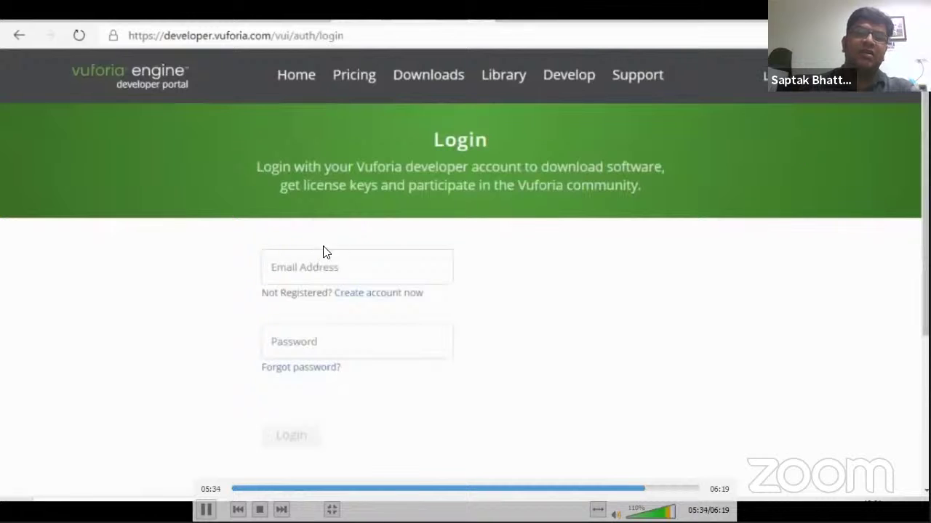
{"action": "left_click", "coordinate": [296, 264]}
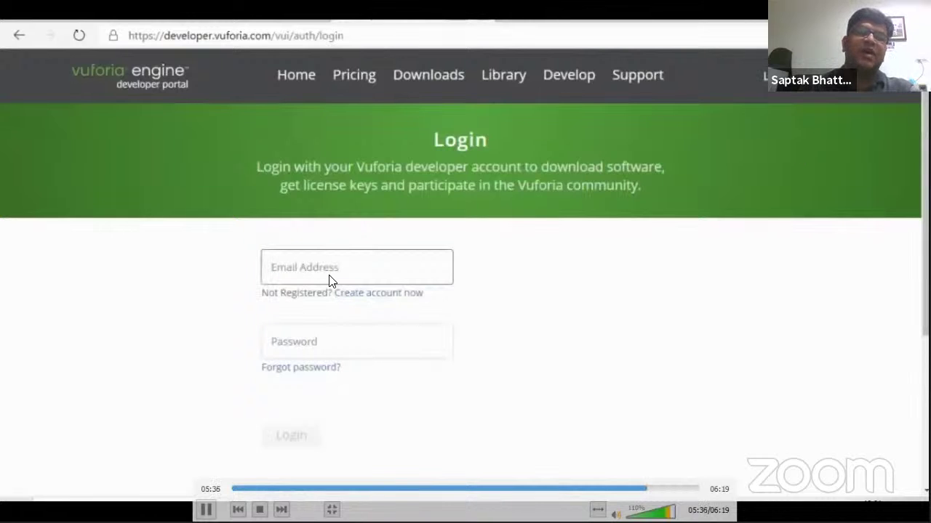
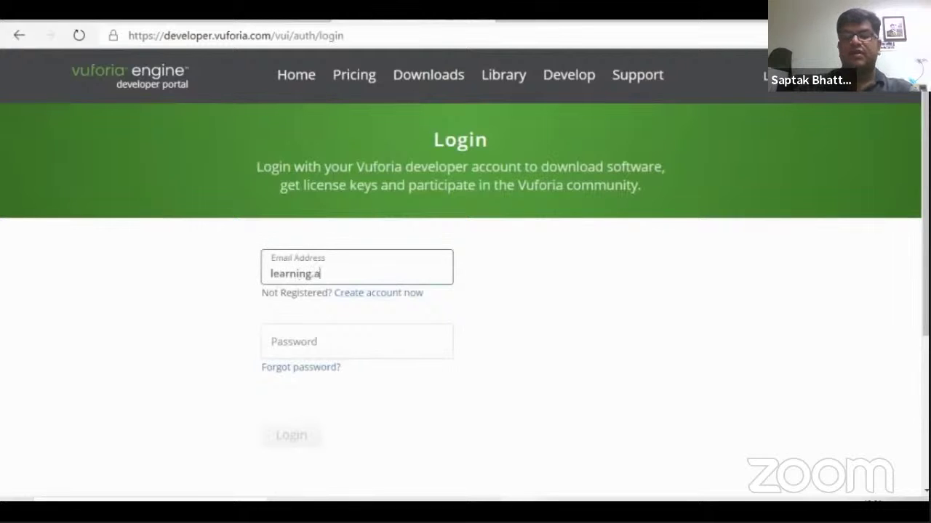
{"action": "key", "text": "Tab"}
{"action": "type", "text": "********"}
{"action": "key", "text": "Return"}
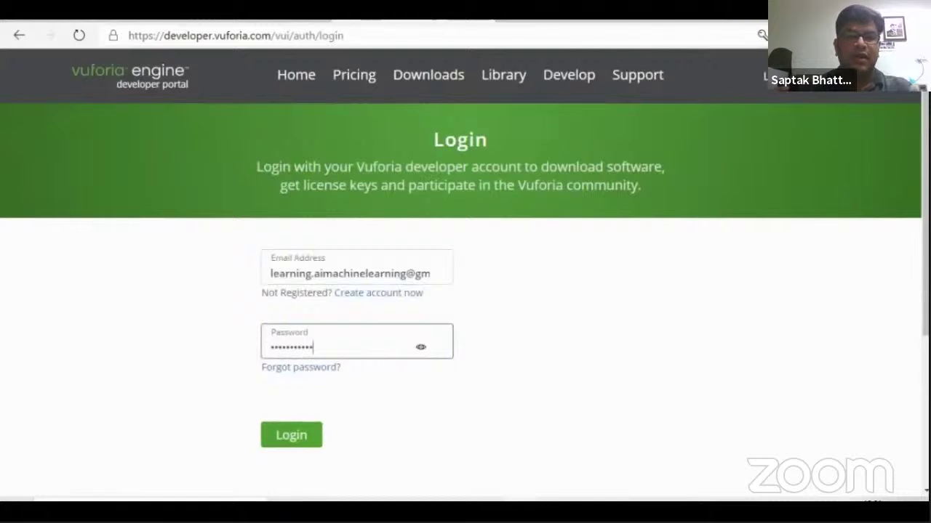
{"action": "key", "text": "Return"}
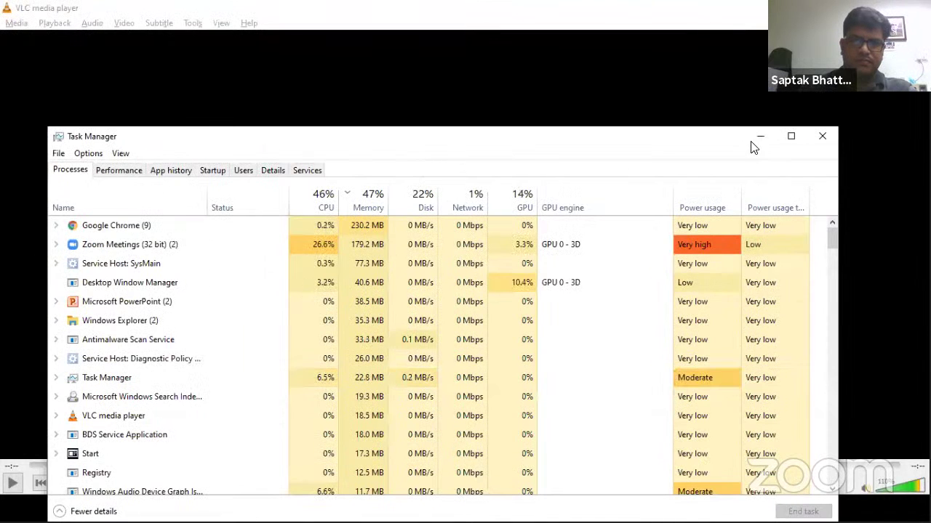
Minimize Task Manager and play the Account Configuration video, toggling full screen on and off
{"action": "left_click", "coordinate": [754, 137]}
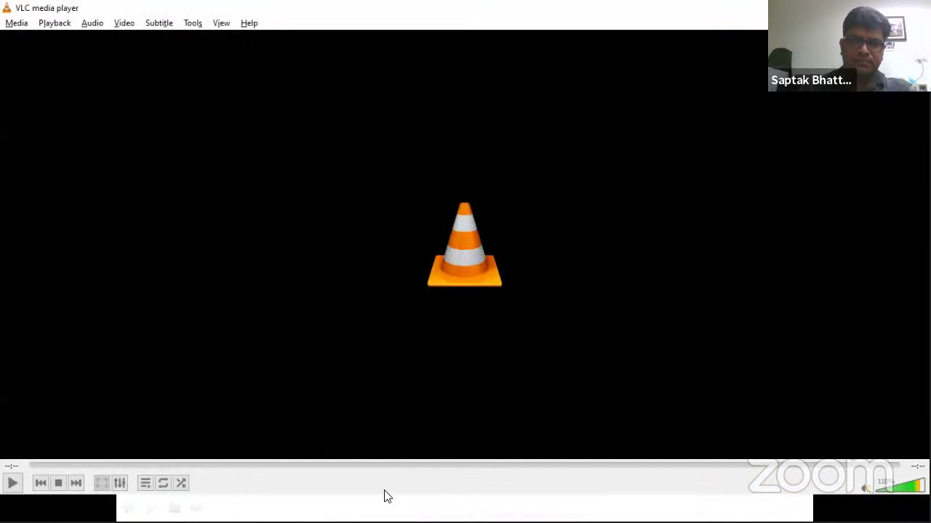
{"action": "left_click", "coordinate": [13, 483]}
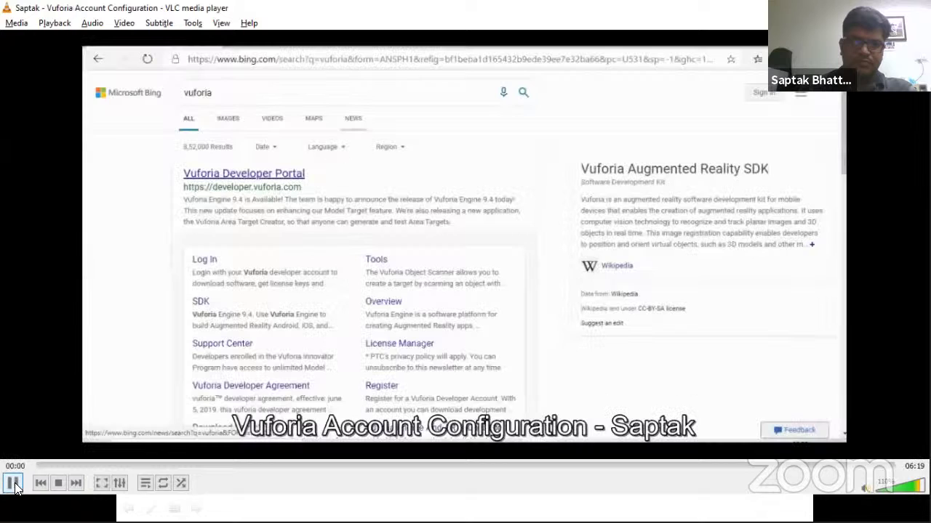
{"action": "double_click", "coordinate": [206, 340]}
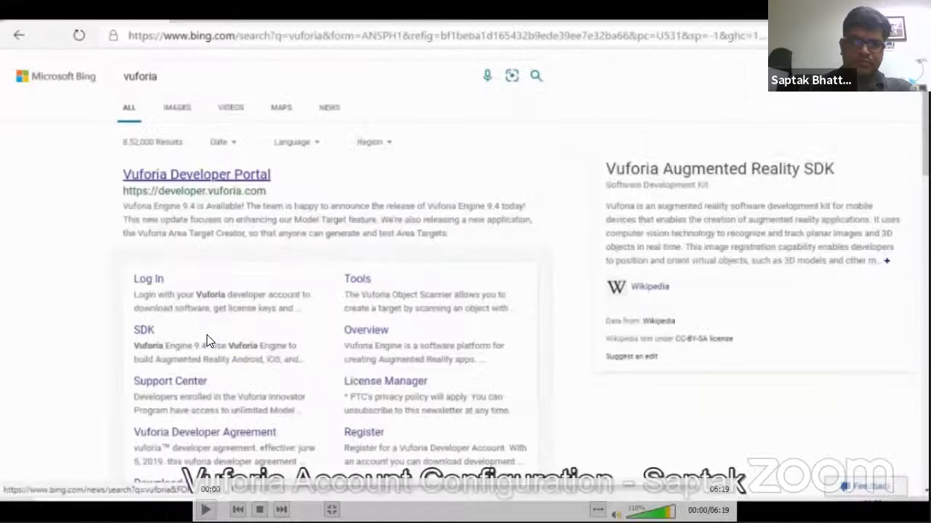
{"action": "double_click", "coordinate": [781, 260]}
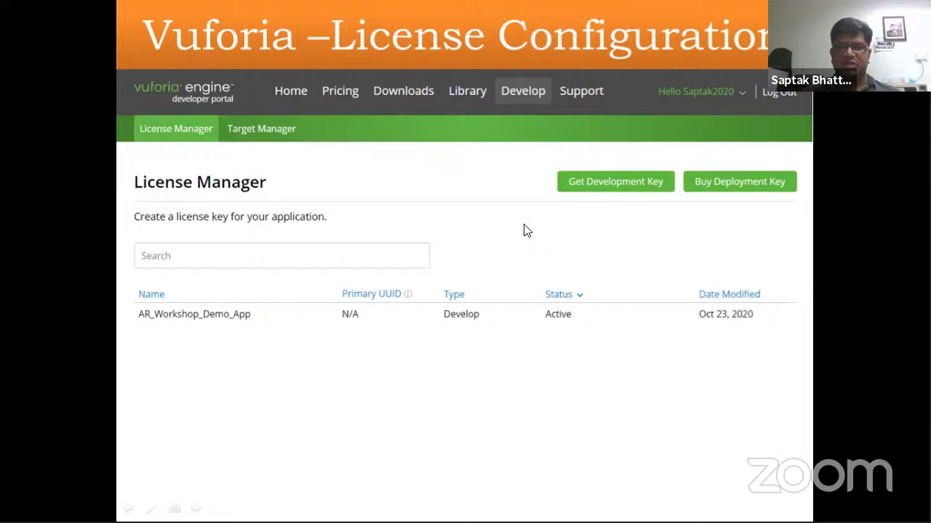
Open the linked 'vuforia license configuration.avi' video and confirm the security prompt
{"action": "left_click", "coordinate": [476, 231]}
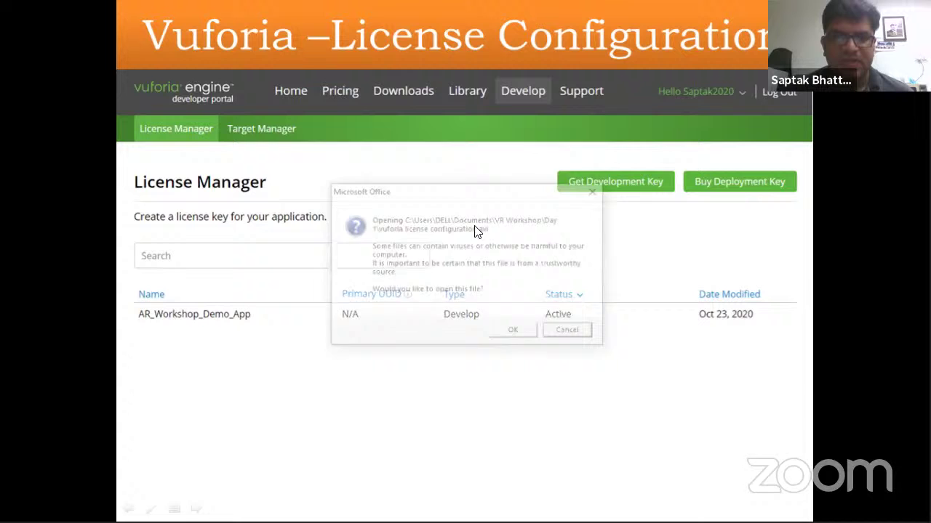
{"action": "left_click", "coordinate": [513, 331]}
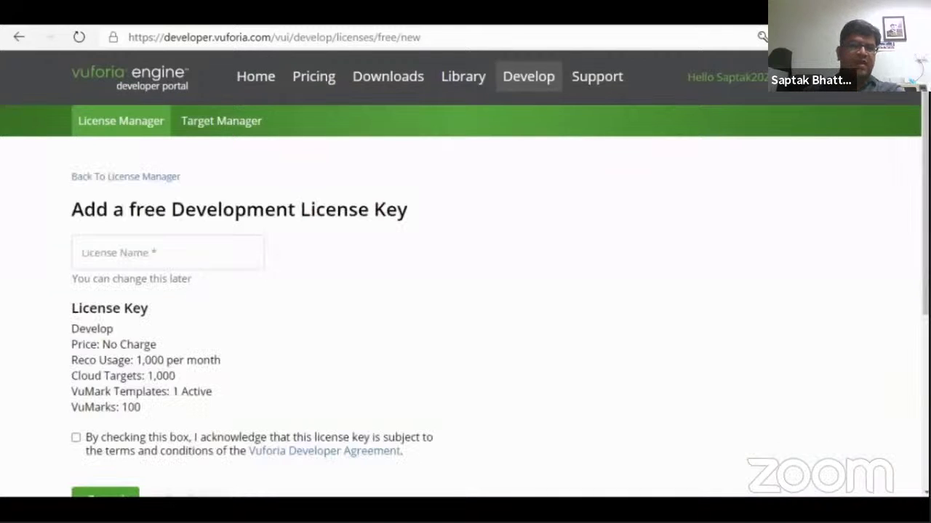
Highlight 'free Development' in the license heading and scroll down the license form
{"action": "left_click_drag", "start_coordinate": [130, 226], "coordinate": [434, 225]}
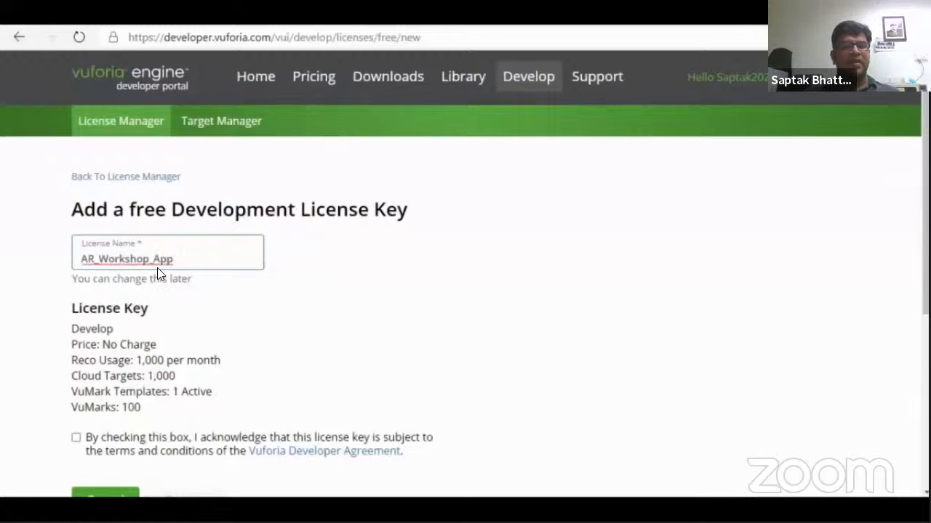
{"action": "mouse_move", "coordinate": [129, 292]}
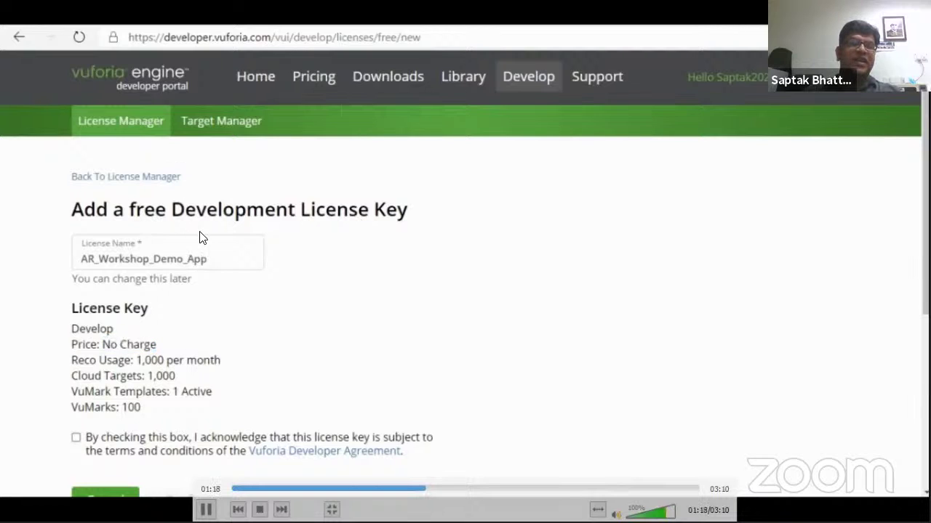
{"action": "scroll", "coordinate": [432, 280], "scroll_direction": "down", "scroll_amount": 4}
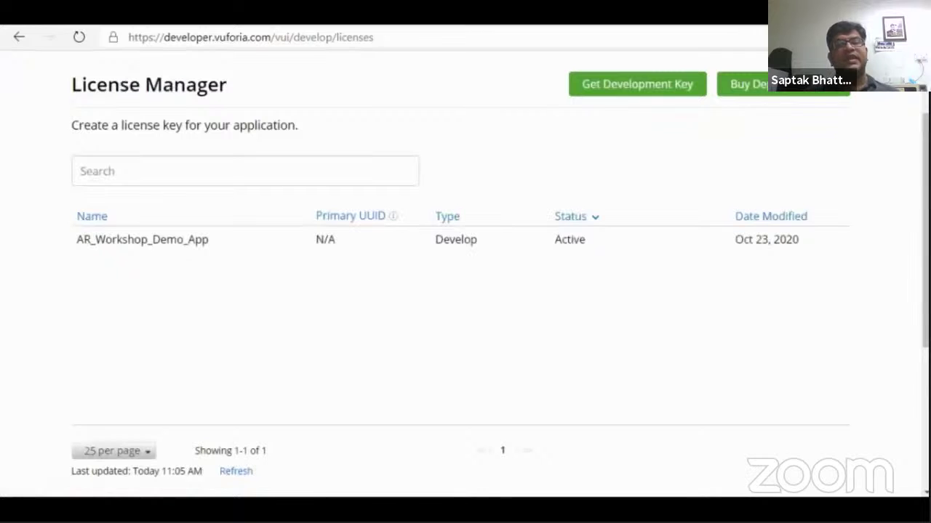
Pause and resume the video, then copy the AR_Workshop_Demo_App license key
{"action": "mouse_move", "coordinate": [203, 403]}
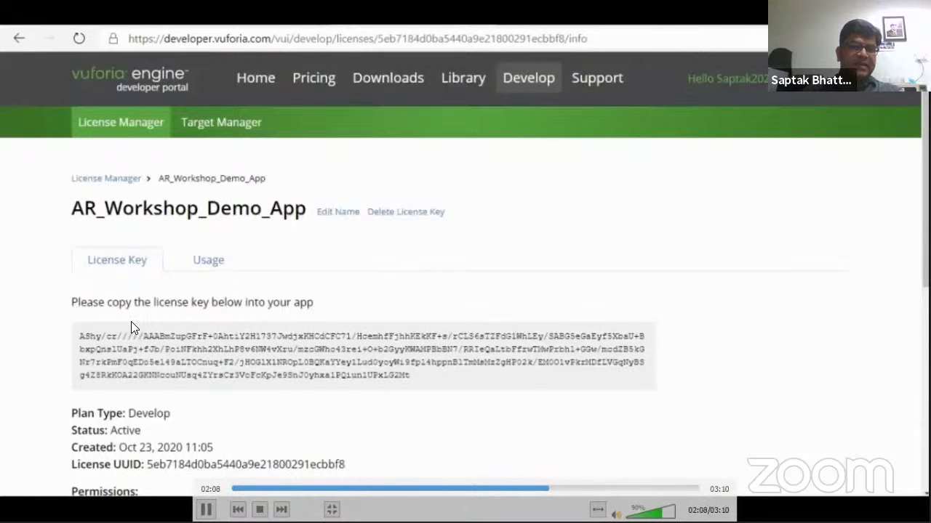
{"action": "key", "text": "space"}
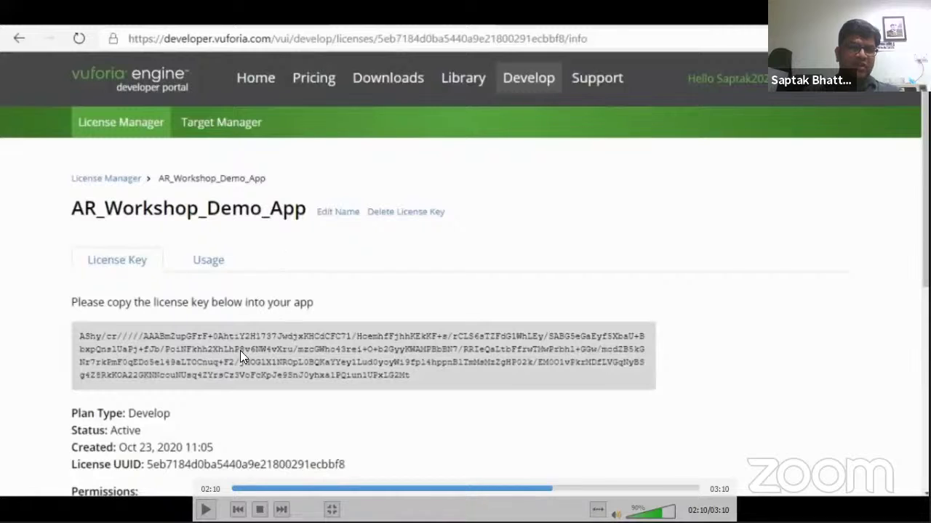
{"action": "key", "text": "space"}
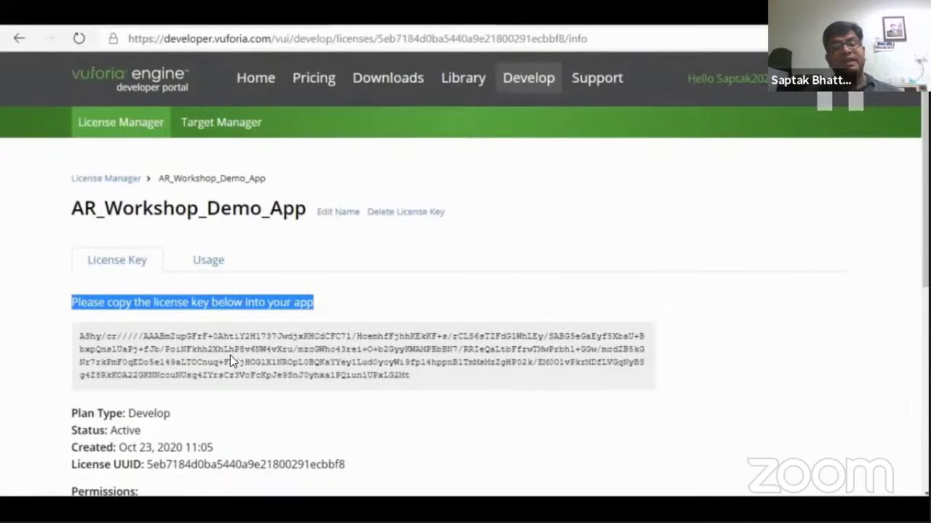
{"action": "key", "text": "space"}
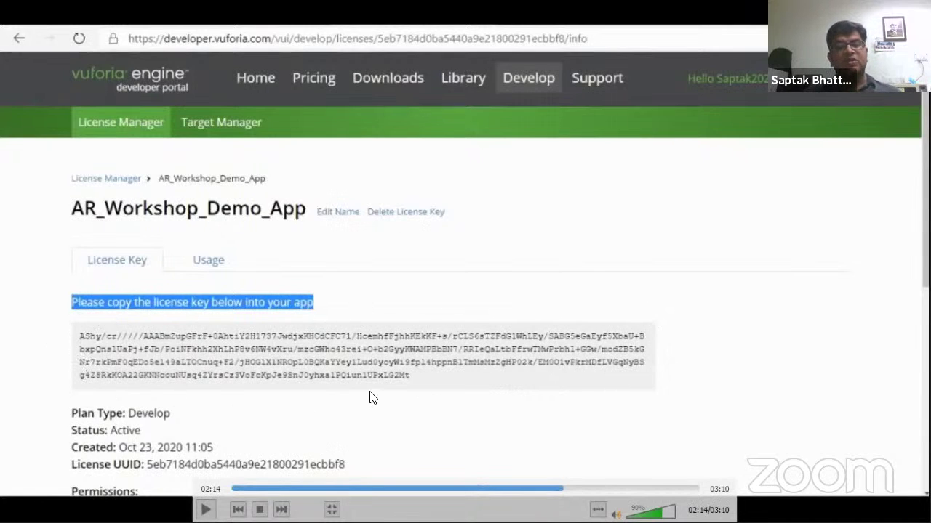
{"action": "key", "text": "space"}
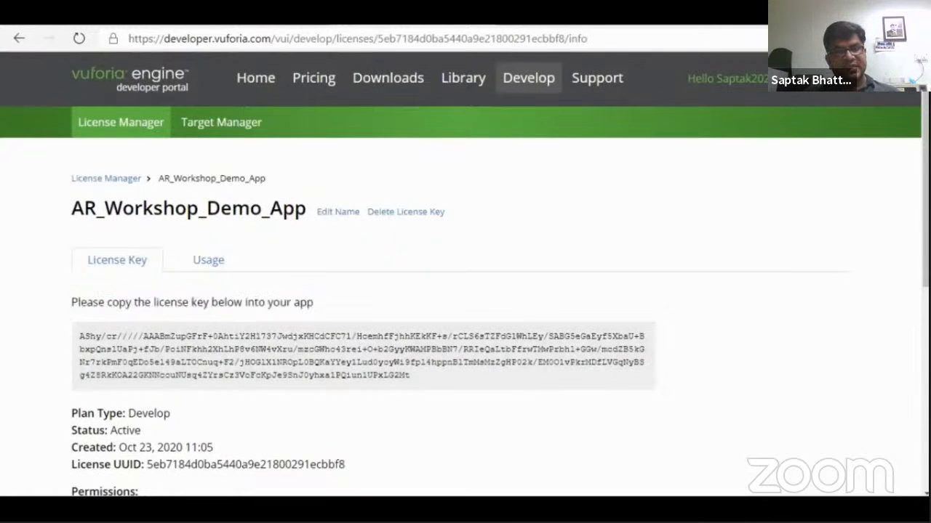
{"action": "left_click", "coordinate": [364, 355]}
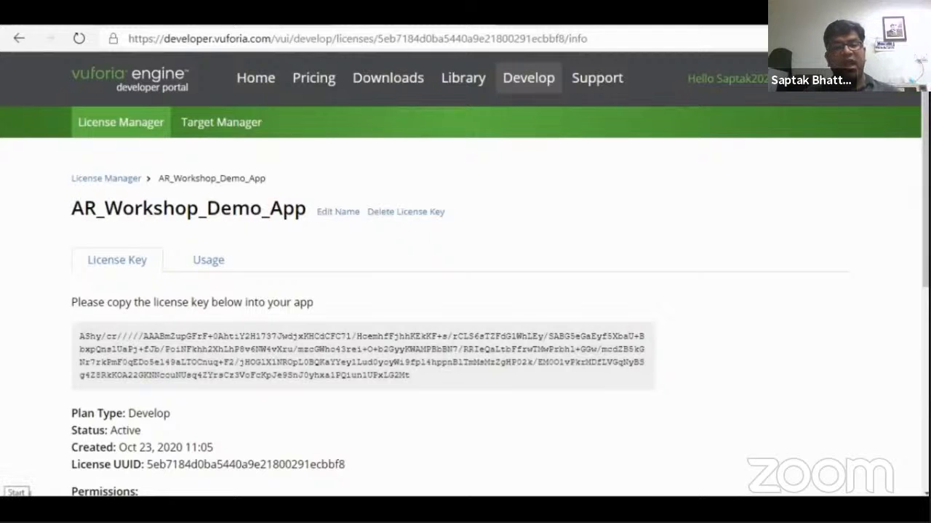
Launch Notepad and paste the copied license key into a new note
{"action": "key", "text": "super"}
{"action": "type", "text": "note"}
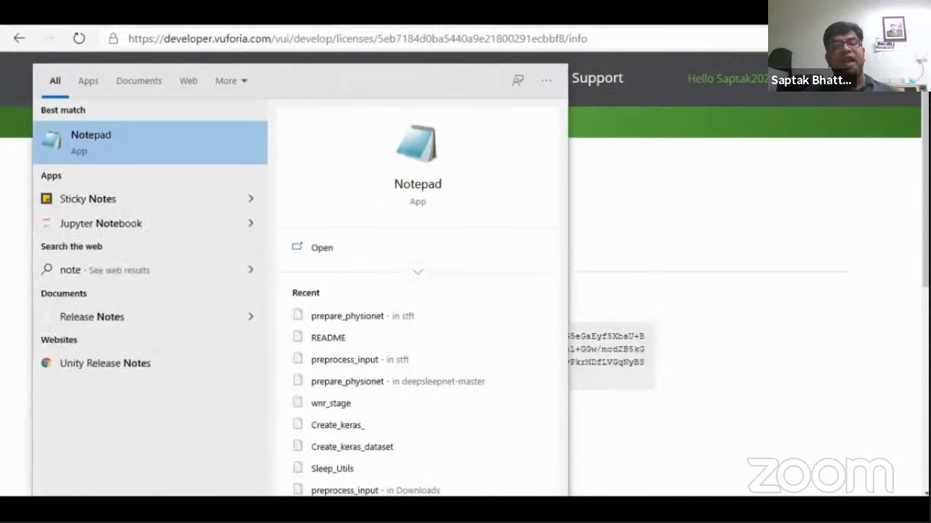
{"action": "type", "text": "pad"}
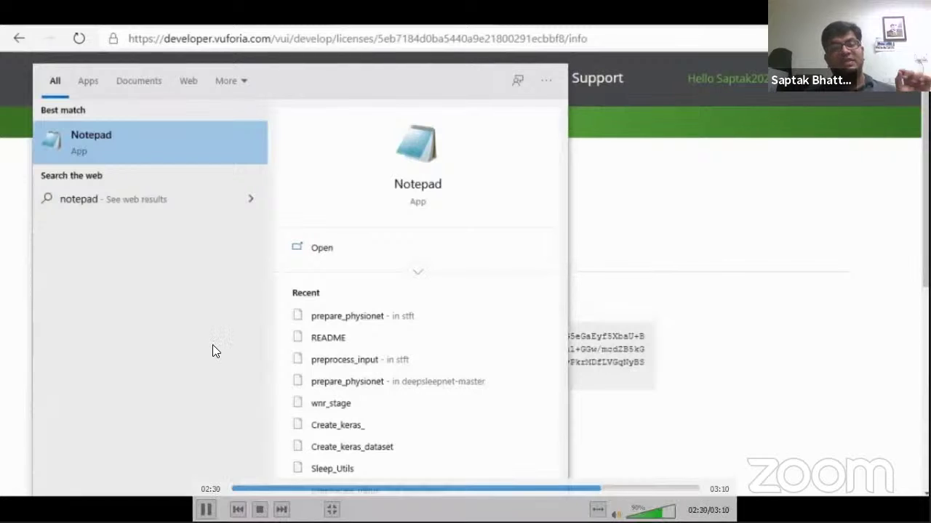
{"action": "key", "text": "Return"}
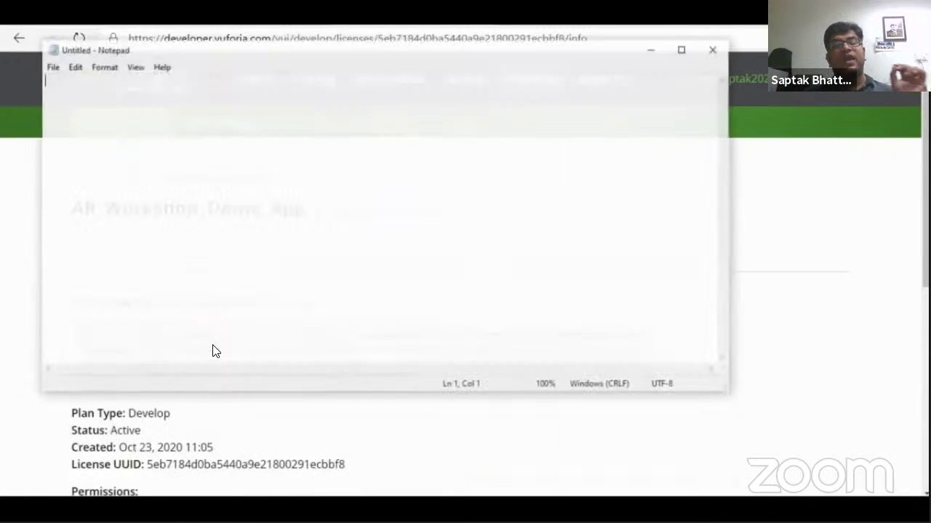
{"action": "key", "text": "ctrl+v"}
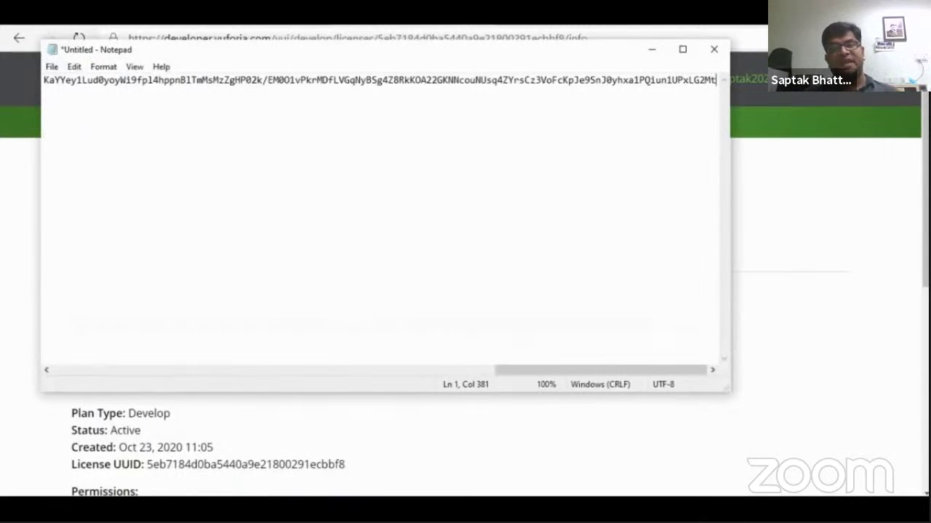
Save the note as Workshop_Demo_App in the VR Workshop folder
{"action": "key", "text": "alt"}
{"action": "key", "text": "Down"}
{"action": "key", "text": "Down"}
{"action": "key", "text": "Down"}
{"action": "key", "text": "Down"}
{"action": "key", "text": "Down"}
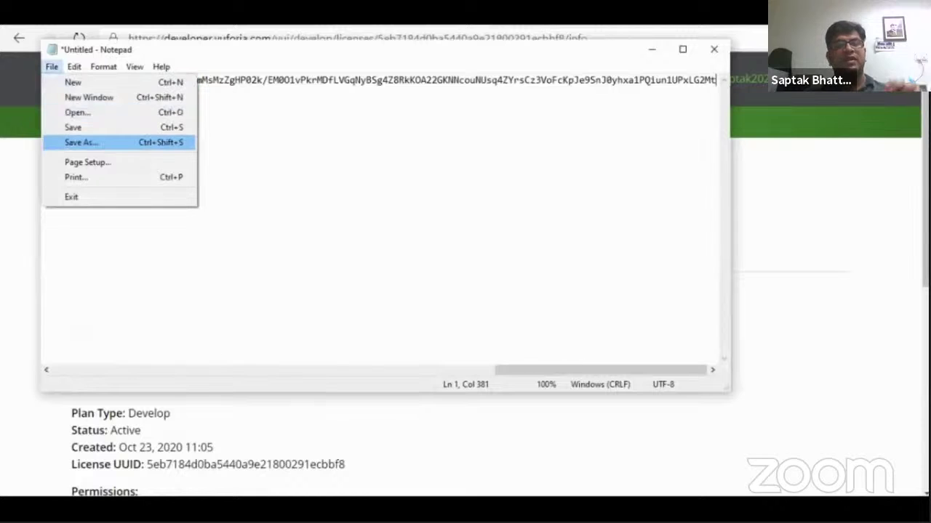
{"action": "key", "text": "Return"}
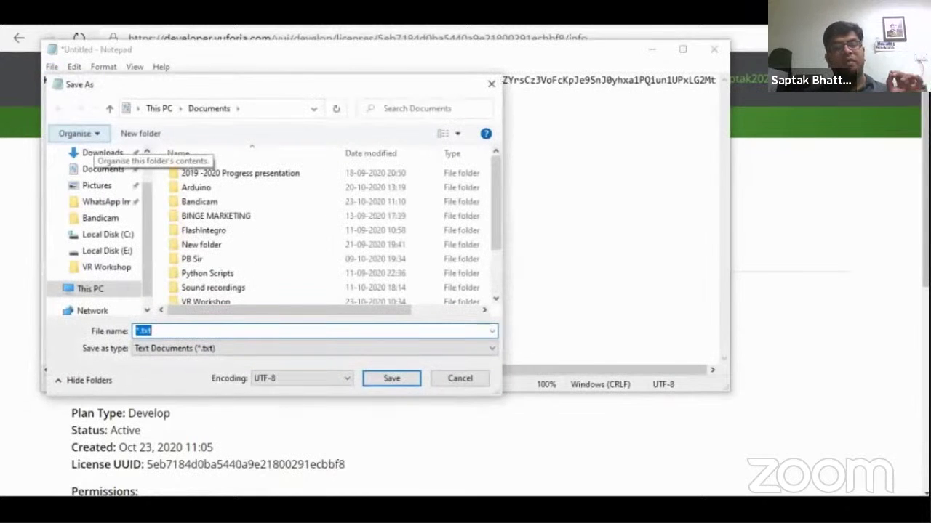
{"action": "type", "text": "W"}
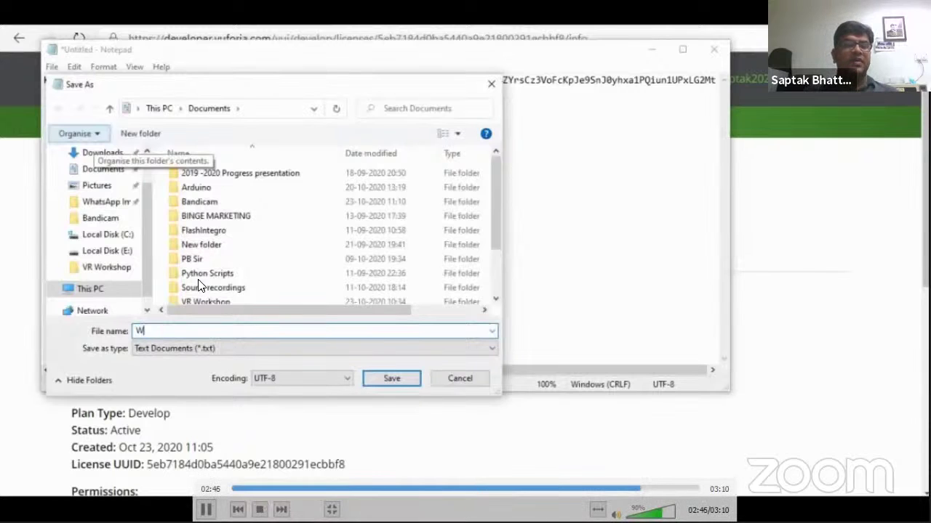
{"action": "type", "text": "orkshop D"}
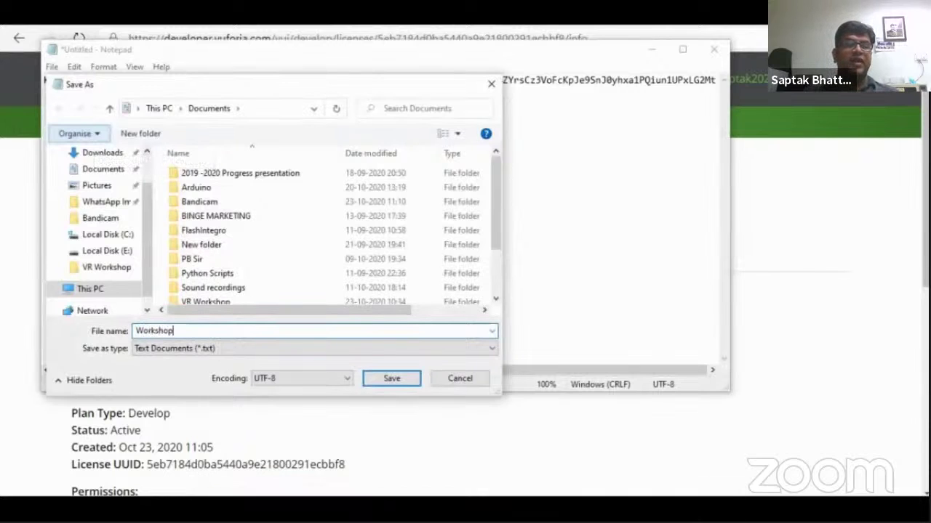
{"action": "key", "text": "BackSpace"}
{"action": "key", "text": "BackSpace"}
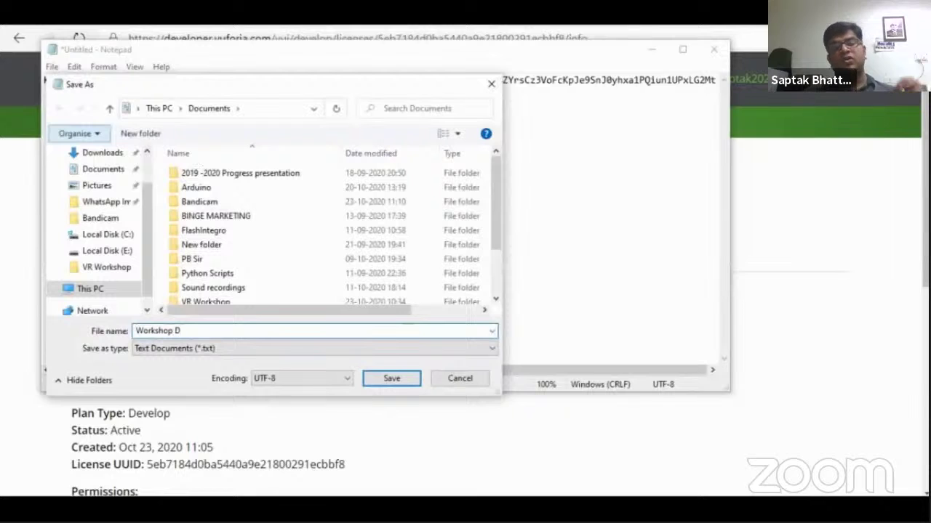
{"action": "type", "text": "."}
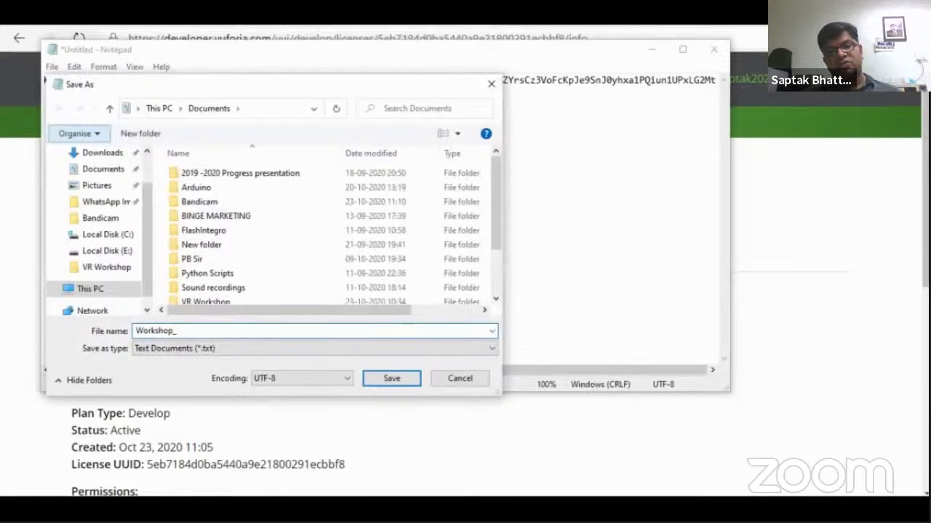
{"action": "type", "text": "Dem"}
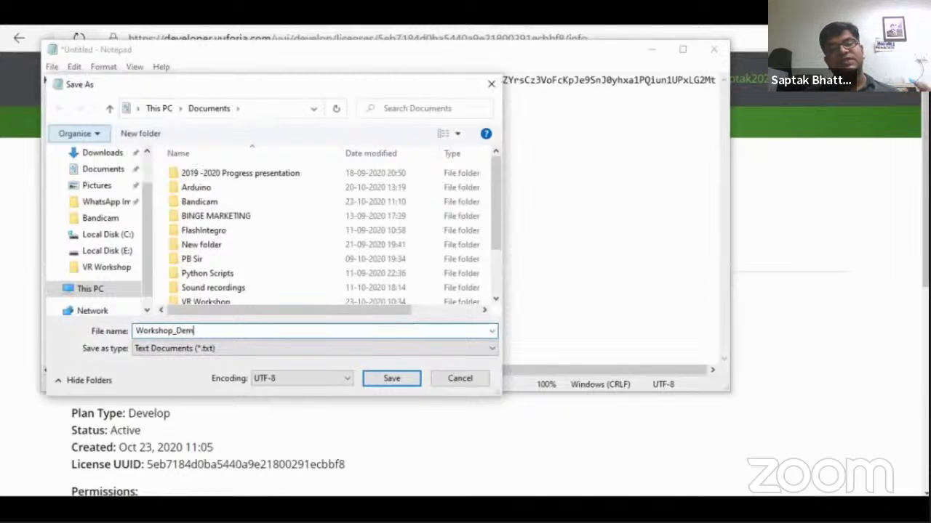
{"action": "type", "text": "o_App"}
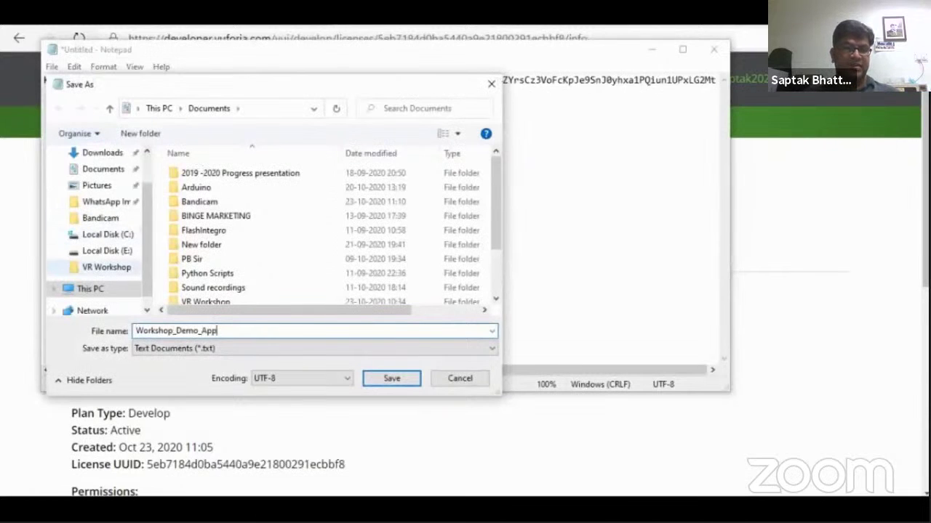
{"action": "left_click", "coordinate": [98, 268]}
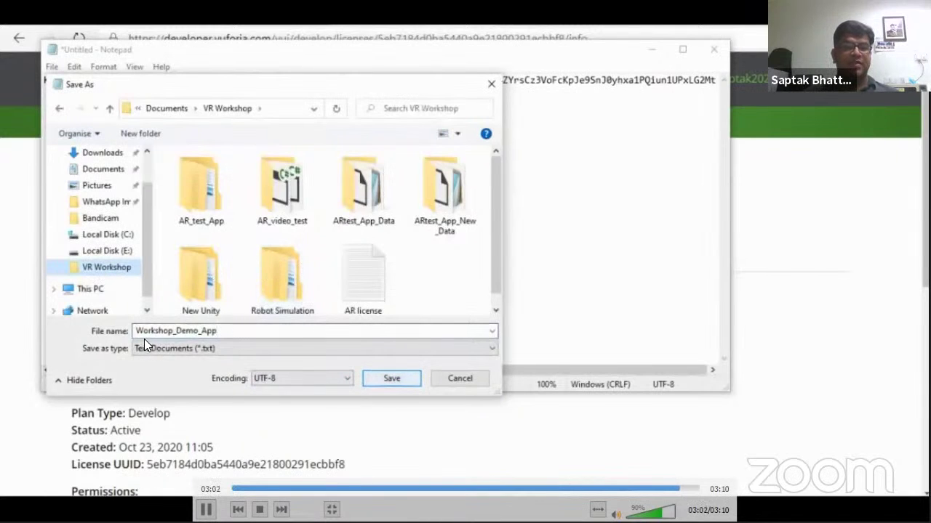
{"action": "left_click", "coordinate": [216, 329]}
{"action": "key", "text": "Return"}
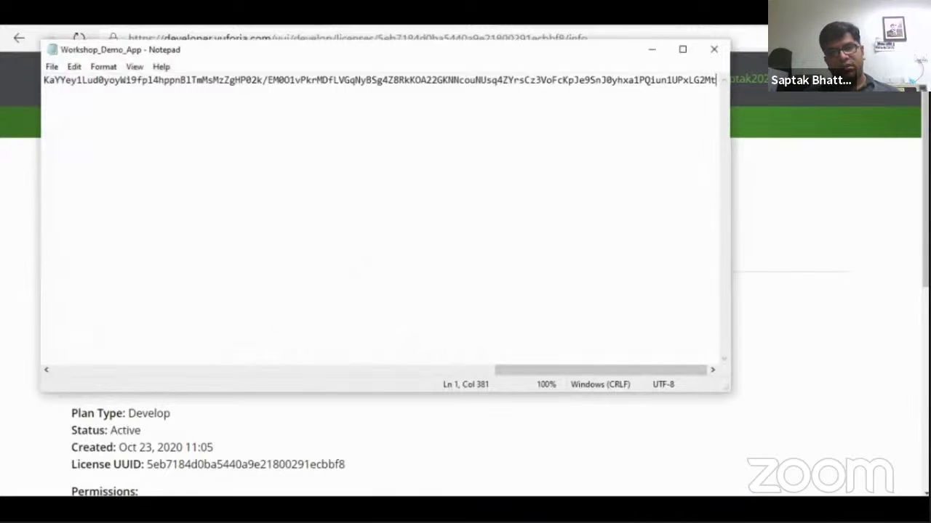
Close Notepad and advance the PowerPoint slideshow to the Vuforia Target Configuration slide
{"action": "left_click", "coordinate": [714, 49]}
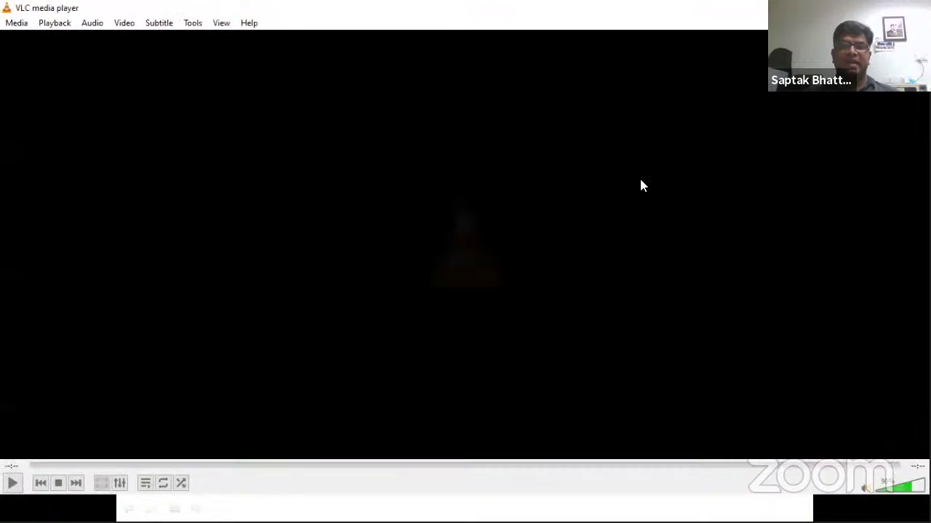
{"action": "key", "text": "alt+Tab"}
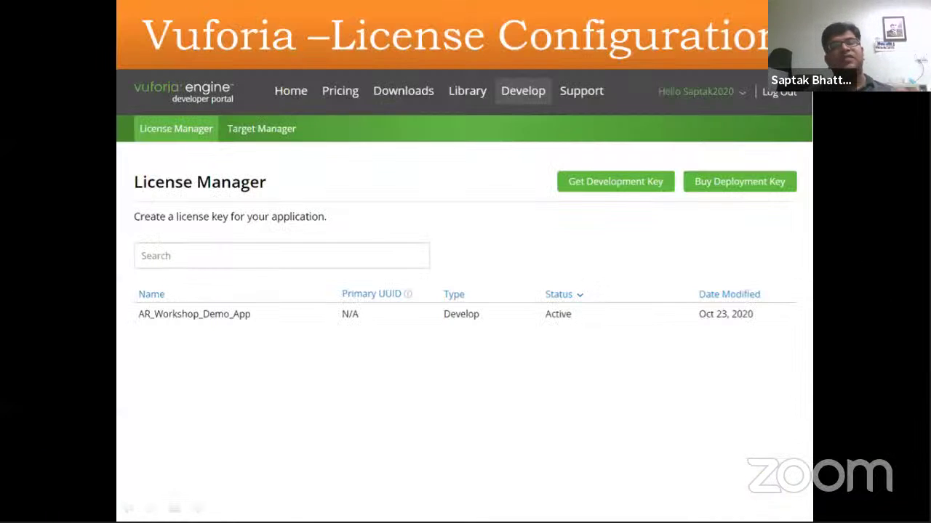
{"action": "key", "text": "Right"}
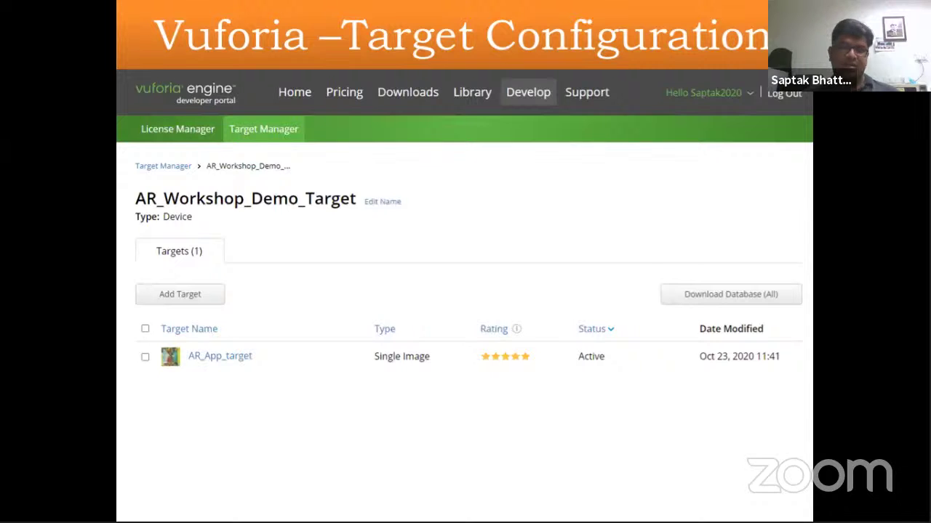
Play the slide's target configuration video full screen from the start, pausing on Target Manager
{"action": "left_click", "coordinate": [549, 252]}
{"action": "left_click", "coordinate": [518, 331]}
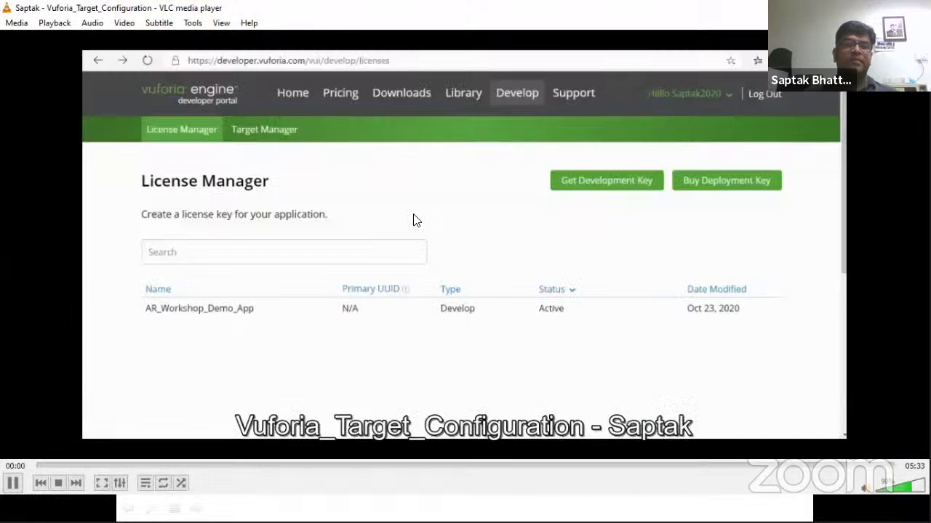
{"action": "double_click", "coordinate": [413, 216]}
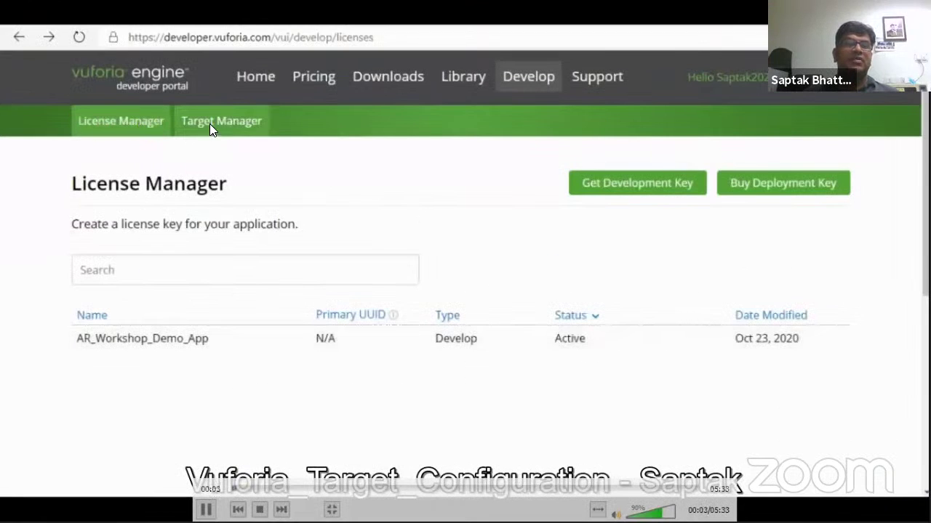
{"action": "key", "text": "Left"}
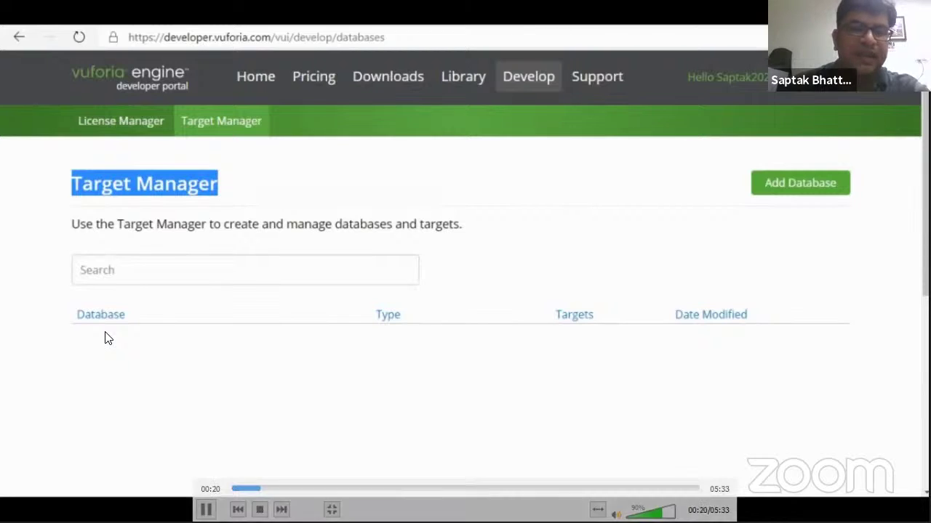
{"action": "key", "text": "space"}
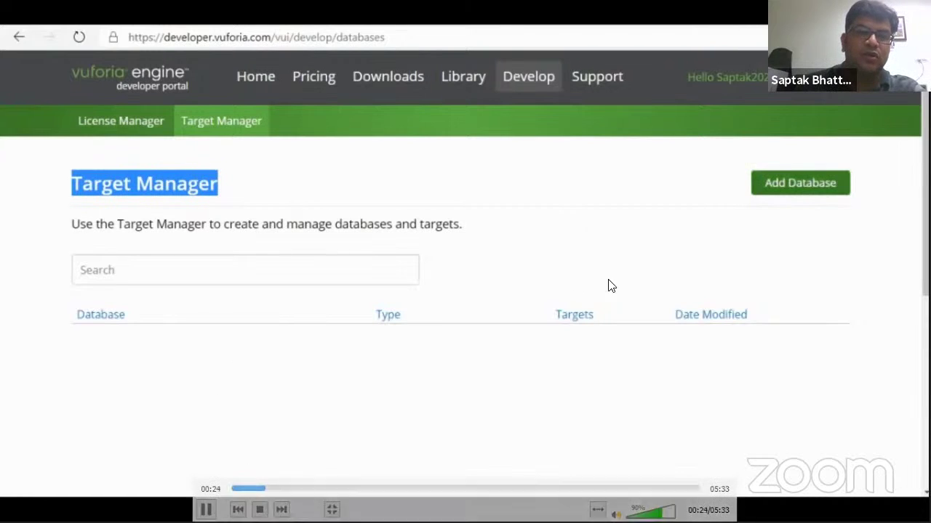
Create a Device-type target database named AR_Workshop_Demo_Target
{"action": "left_click", "coordinate": [797, 190]}
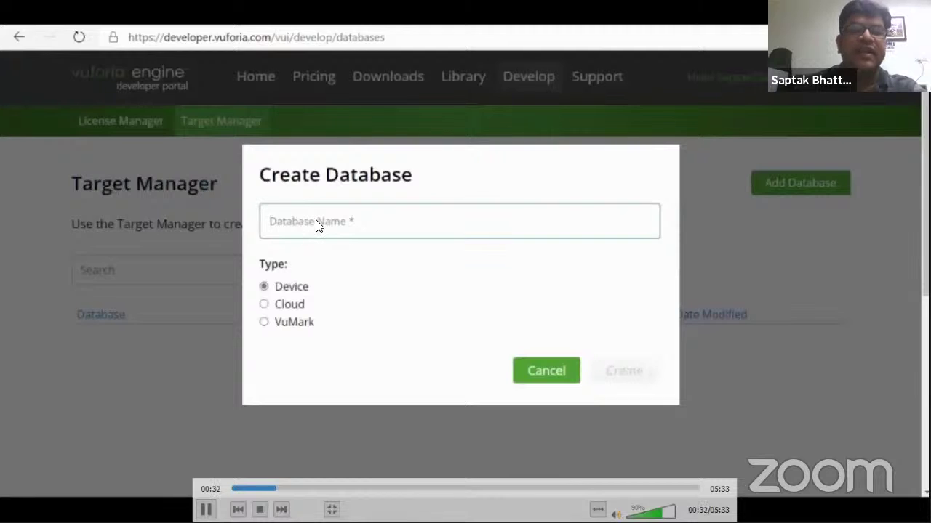
{"action": "type", "text": "A"}
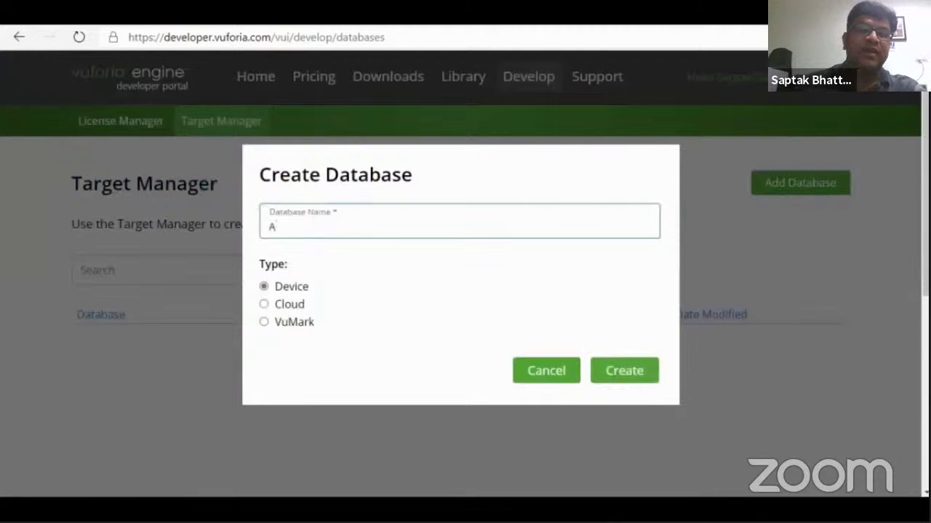
{"action": "type", "text": "R_W"}
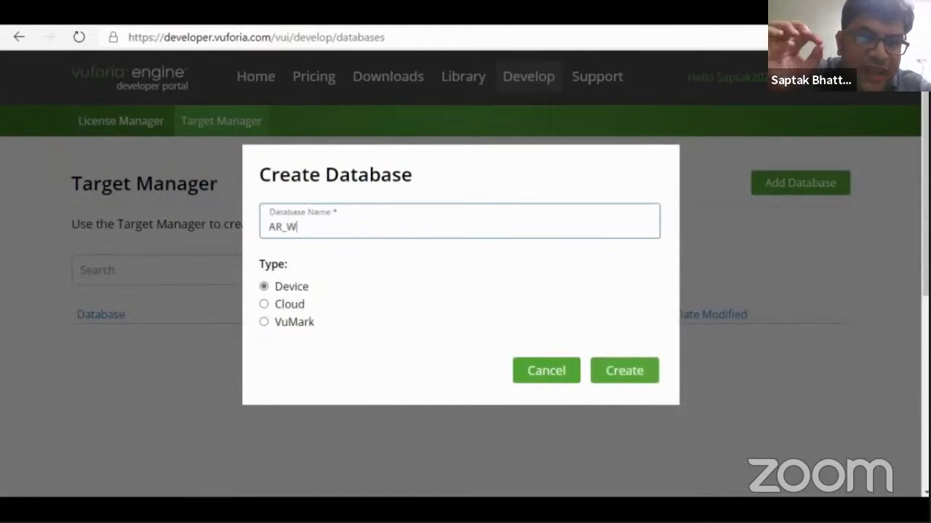
{"action": "type", "text": "orksh"}
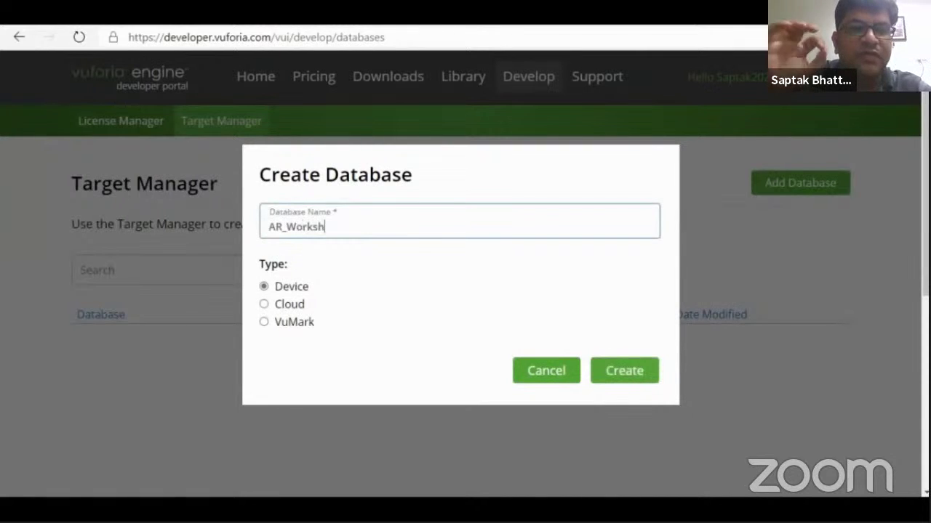
{"action": "type", "text": "op_D"}
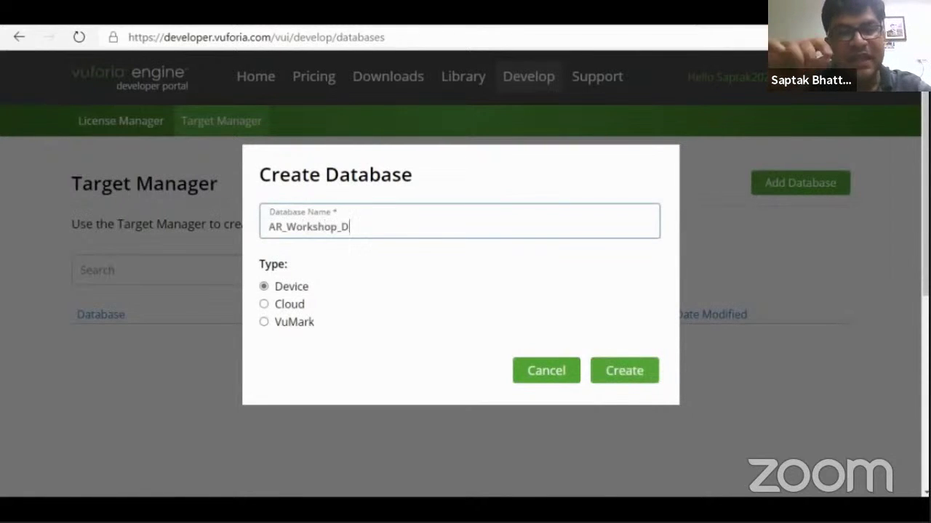
{"action": "type", "text": "emo_"}
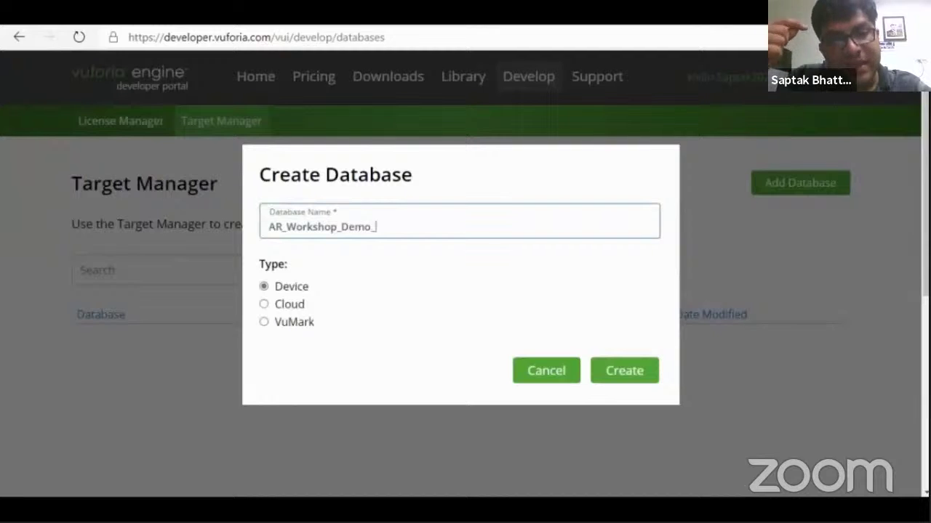
{"action": "type", "text": "Target"}
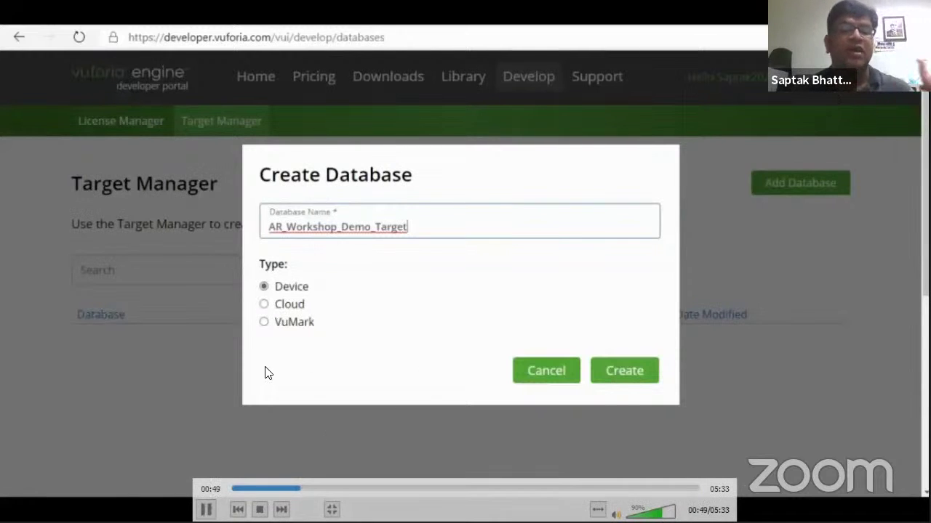
{"action": "left_click", "coordinate": [634, 378]}
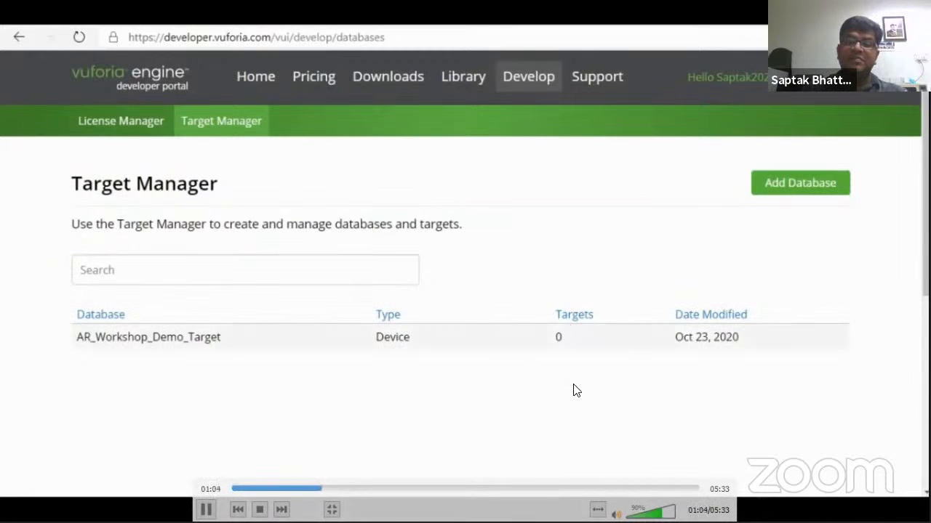
Open the AR_Workshop_Demo_Target database to its Targets (0) page
{"action": "left_click", "coordinate": [550, 331]}
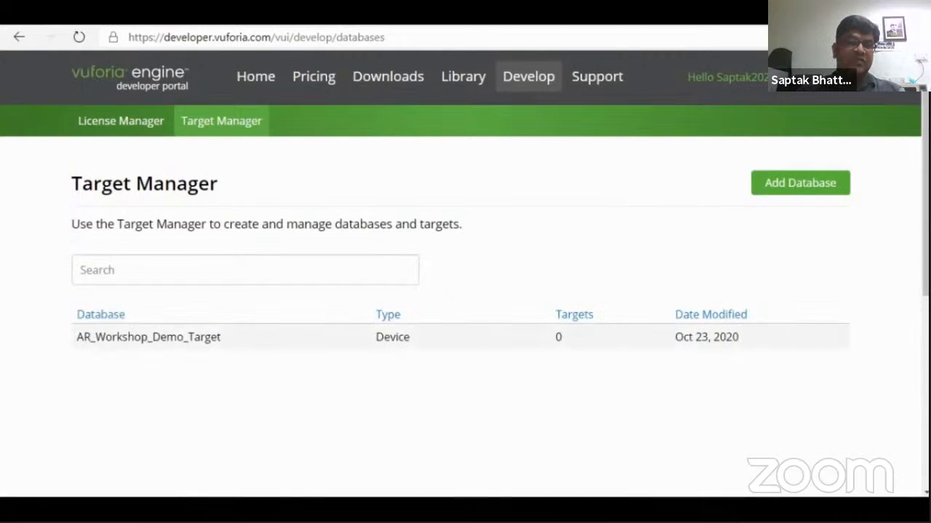
{"action": "left_click", "coordinate": [160, 336]}
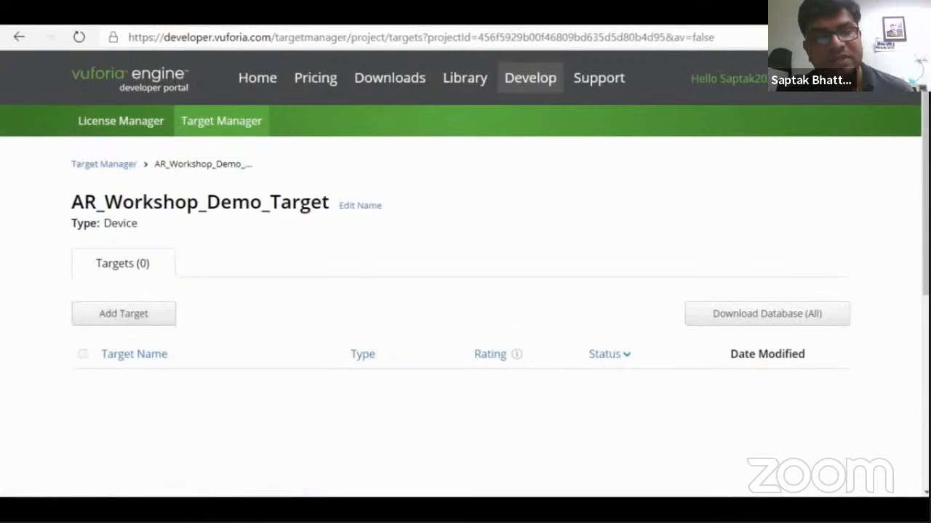
Start a Single Image target and pause the demo at the VR Workshop file chooser
{"action": "left_click", "coordinate": [124, 313]}
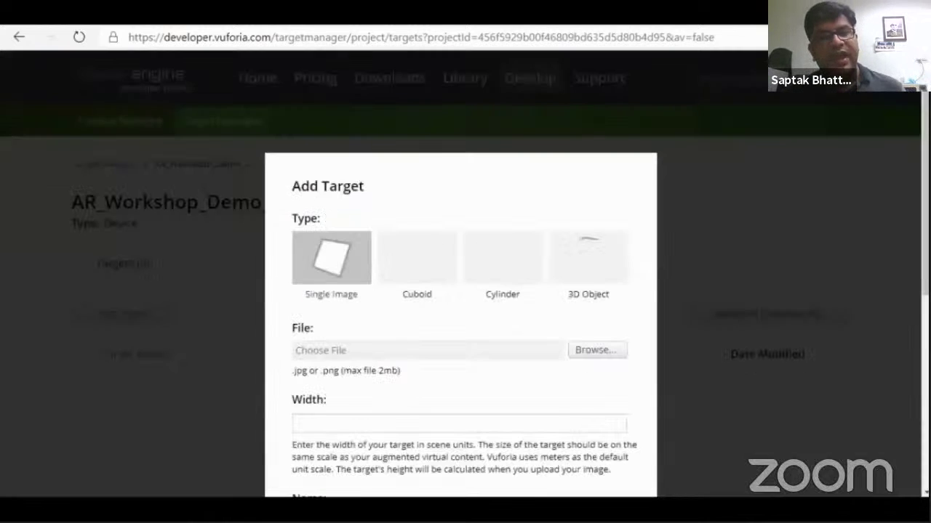
{"action": "scroll", "coordinate": [224, 322], "scroll_direction": "down", "scroll_amount": 1}
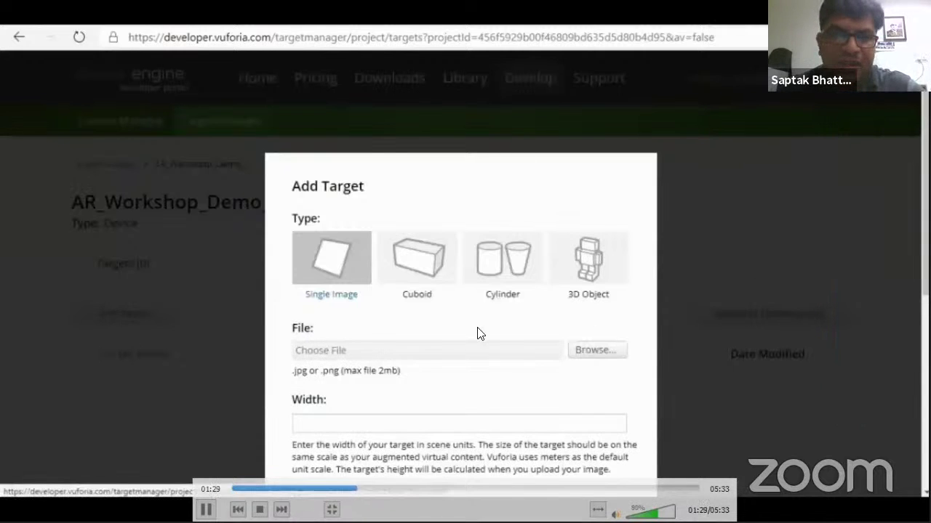
{"action": "key", "text": "space"}
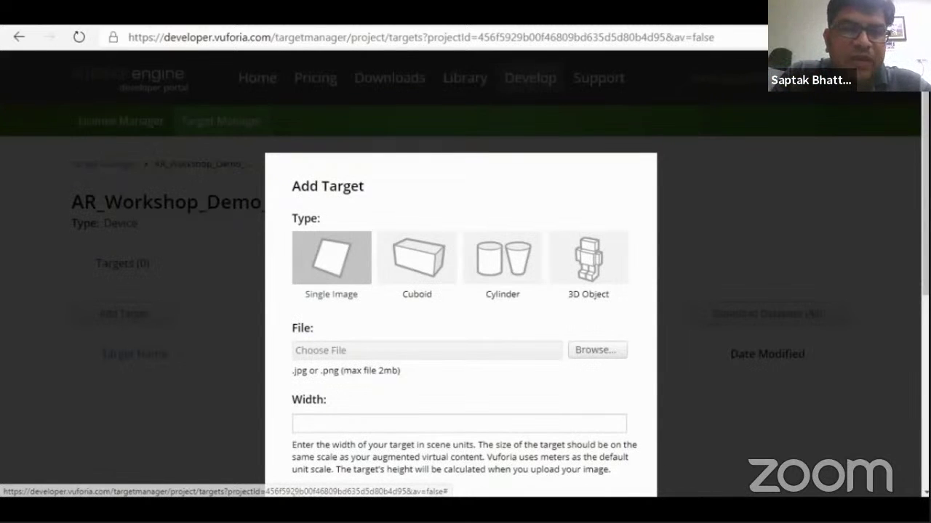
{"action": "mouse_move", "coordinate": [324, 209]}
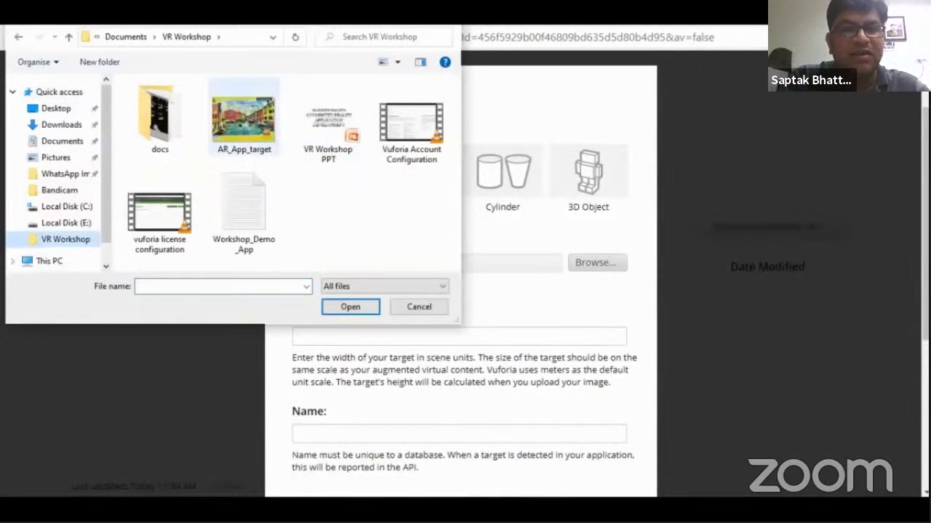
Play the demo through the Add Target form holding AR_App_target.jpg, width 1, name AR_App_target
{"action": "key", "text": "space"}
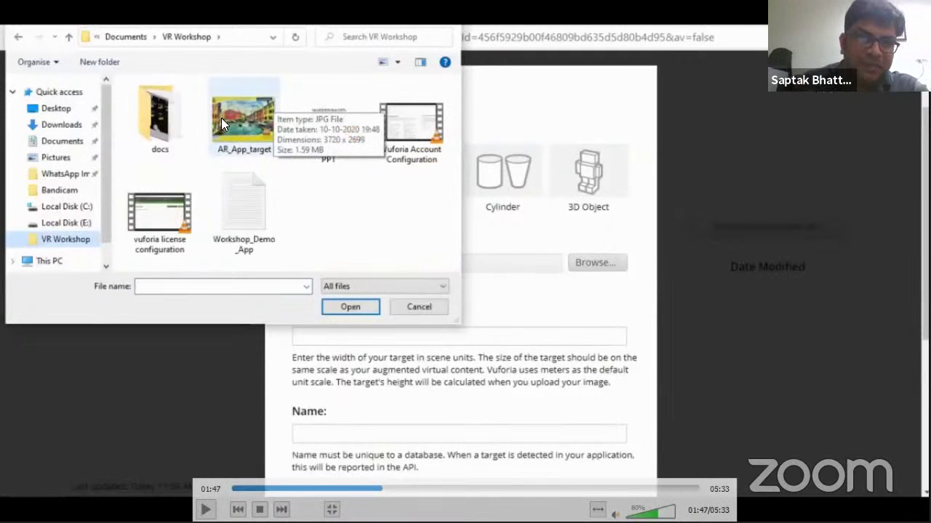
{"action": "key", "text": "space"}
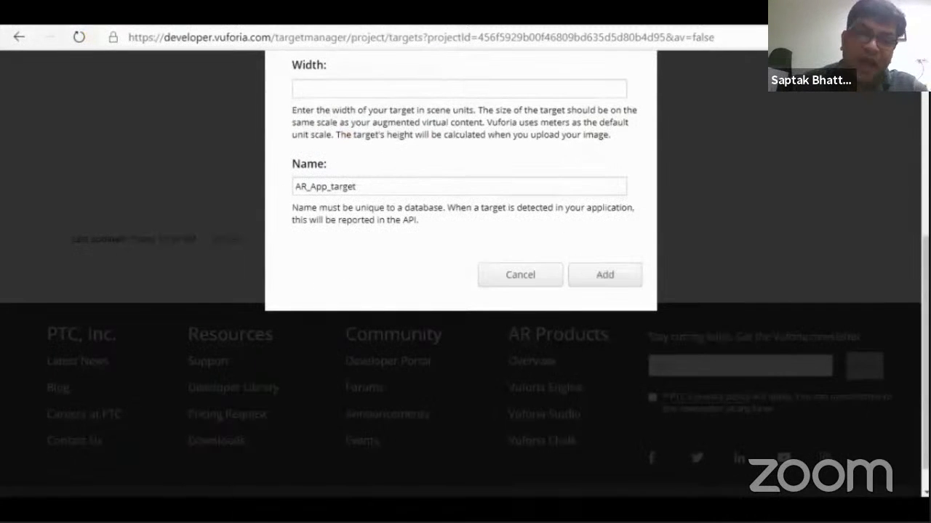
{"action": "key", "text": "Up"}
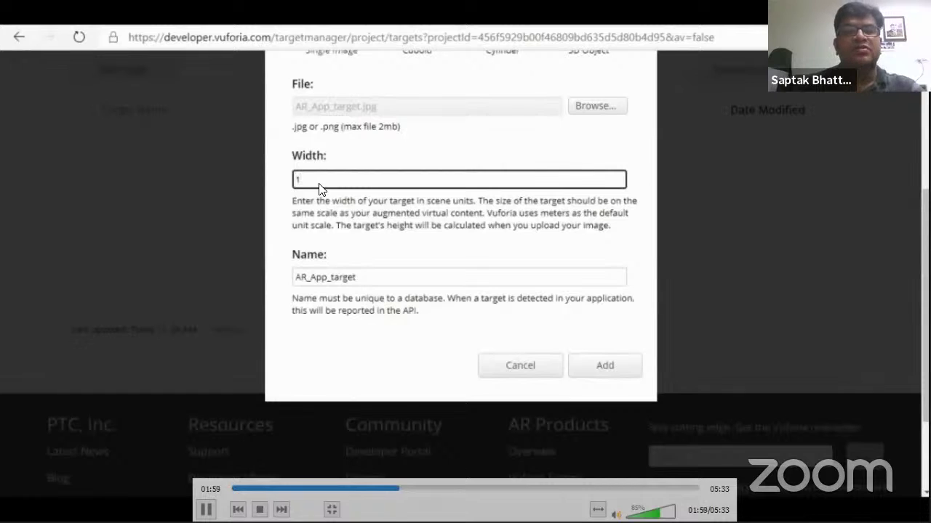
{"action": "key", "text": "space"}
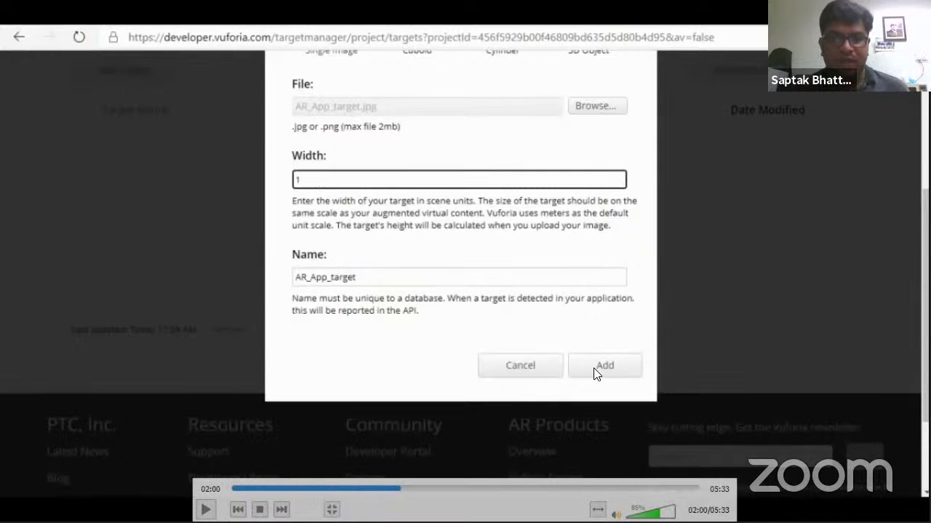
{"action": "key", "text": "space"}
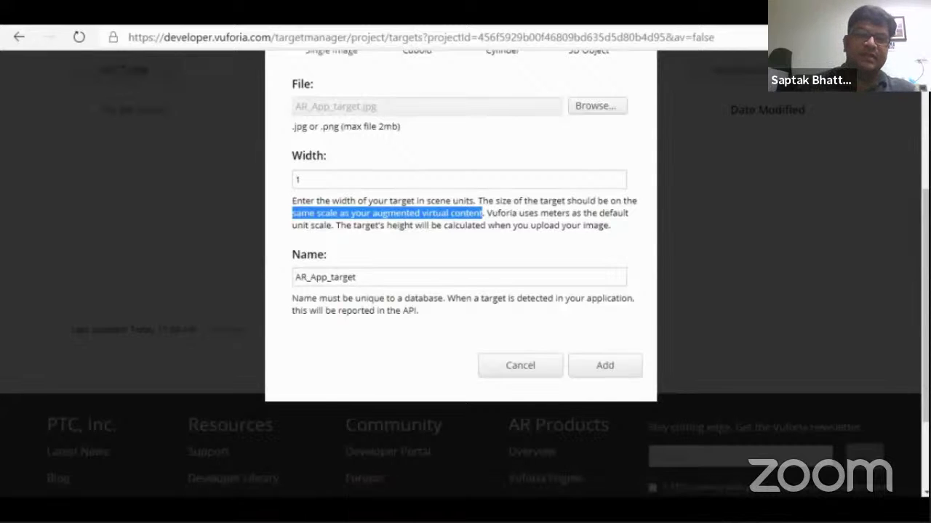
{"action": "key", "text": "Right"}
{"action": "key", "text": "Right"}
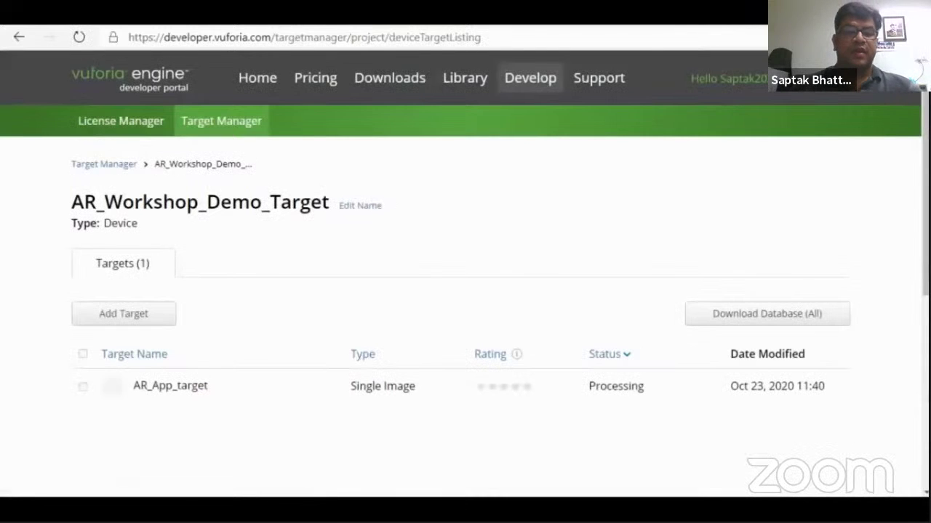
Pause the demo on AR_App_target listed as a Processing Single Image target, then skip ahead
{"action": "scroll", "coordinate": [495, 343], "scroll_direction": "down", "scroll_amount": 2}
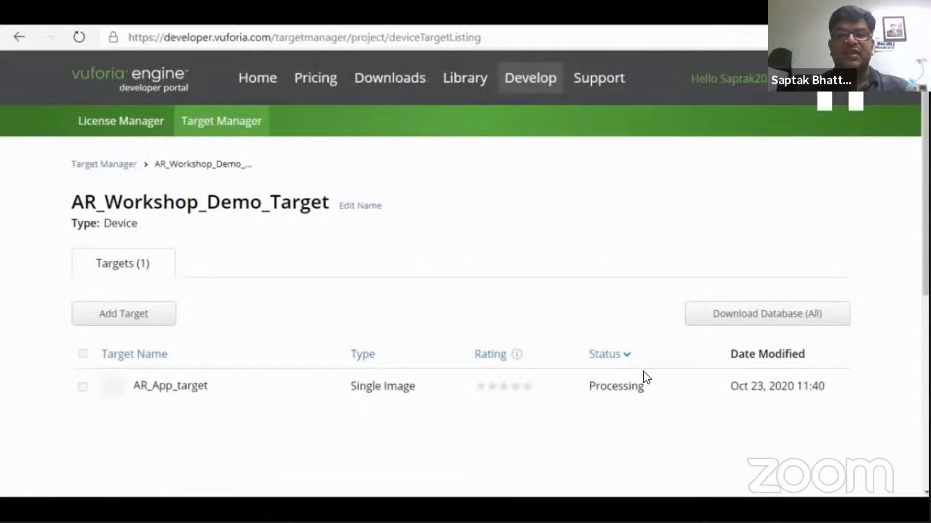
{"action": "left_click", "coordinate": [615, 383]}
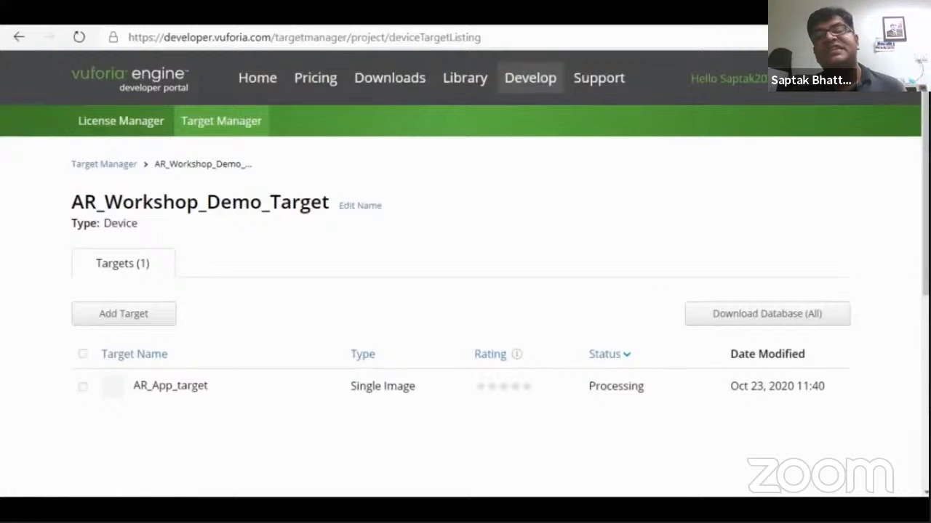
{"action": "mouse_move", "coordinate": [516, 354]}
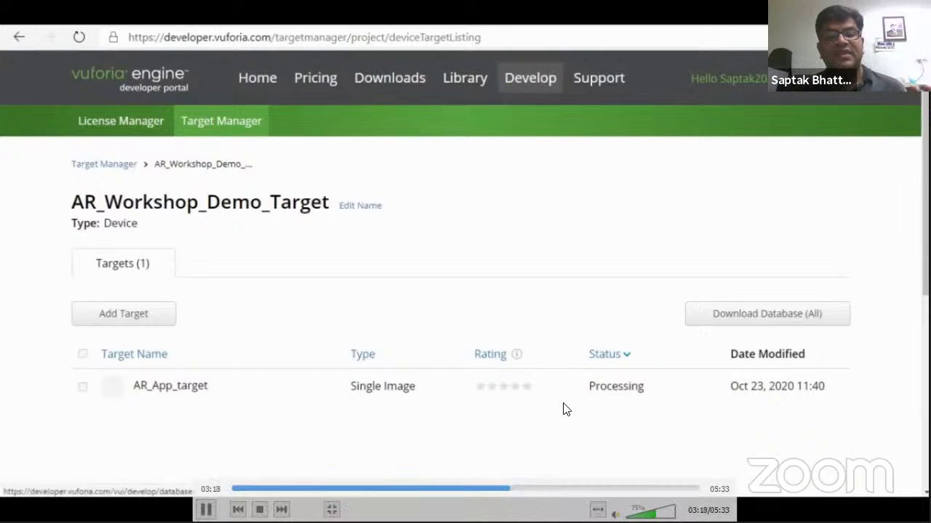
{"action": "key", "text": "alt+Left"}
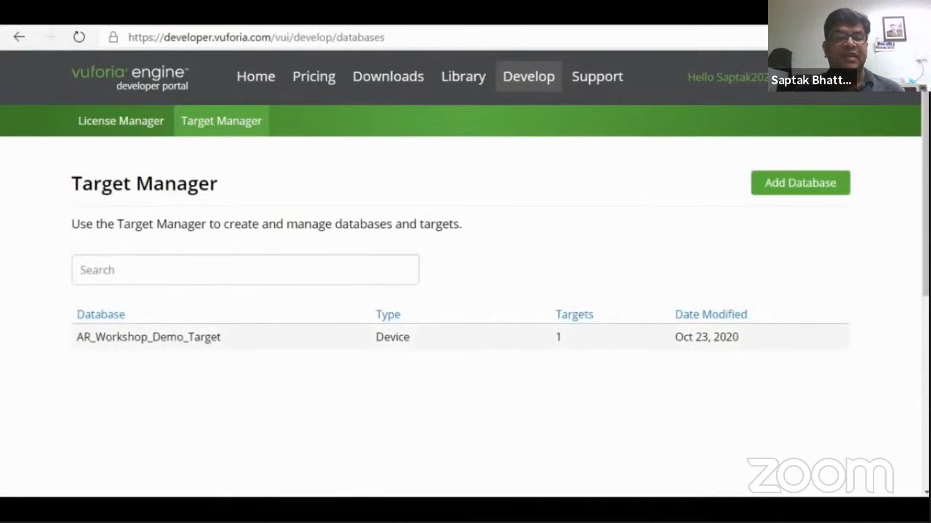
Open the AR_Workshop_Demo_Target database, now holding 1 target
{"action": "left_click", "coordinate": [134, 339]}
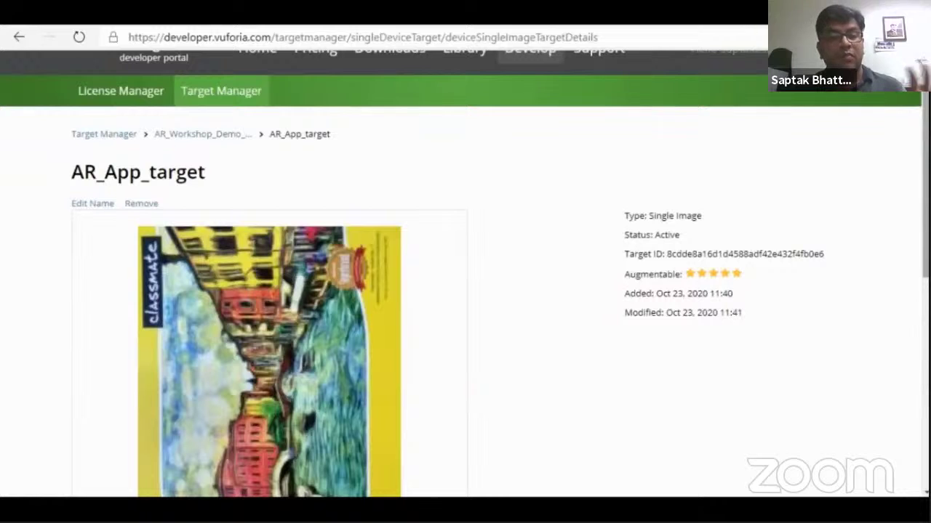
{"action": "scroll", "coordinate": [465, 291], "scroll_direction": "down", "scroll_amount": 1}
{"action": "mouse_move", "coordinate": [197, 212]}
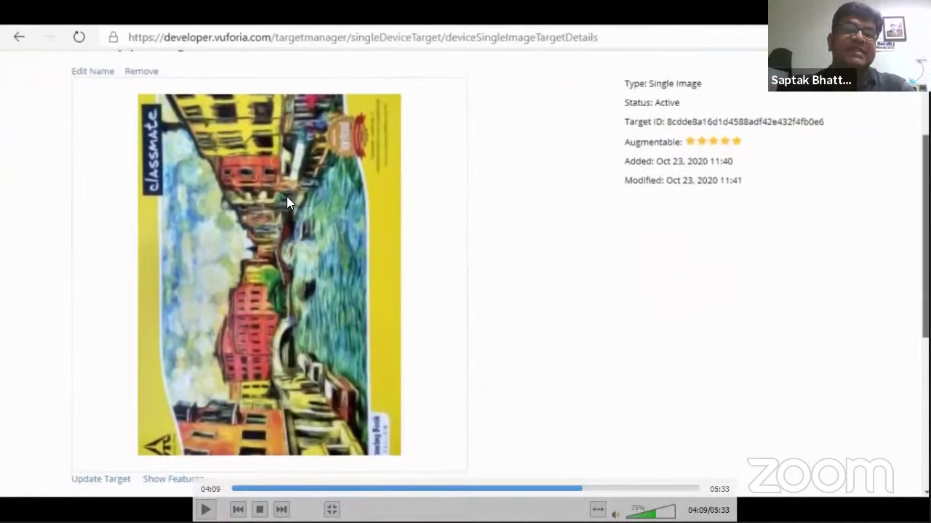
{"action": "left_click", "coordinate": [363, 290]}
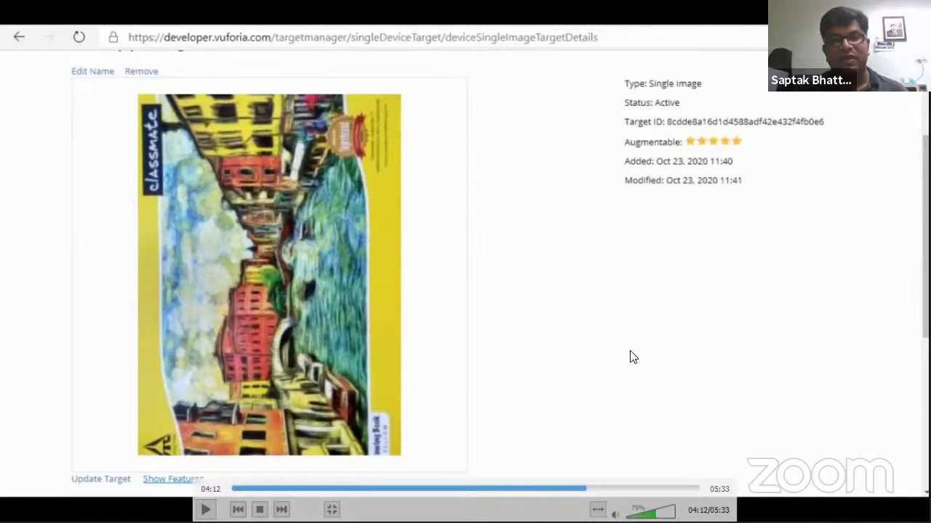
{"action": "scroll", "coordinate": [631, 286], "scroll_direction": "up", "scroll_amount": 2}
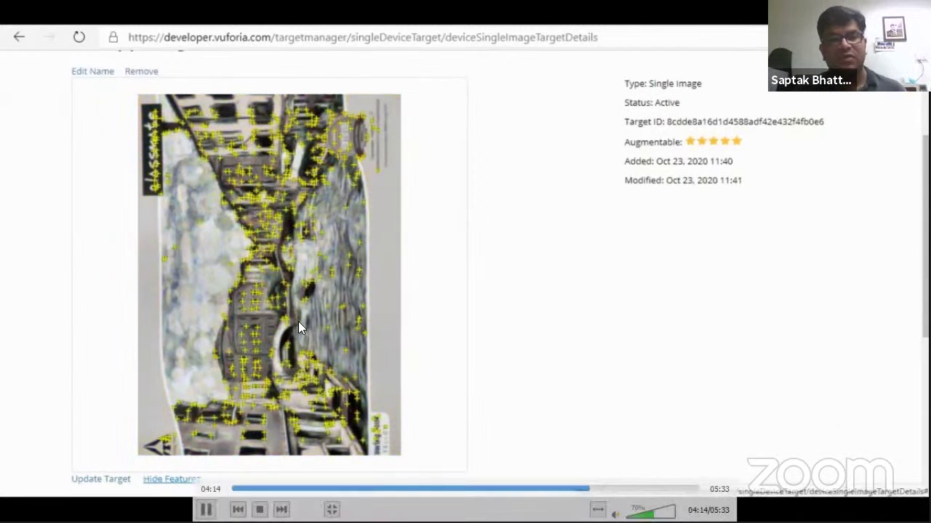
Pause the demo on AR_App_target's yellow feature points over the grayscale image
{"action": "key", "text": "space"}
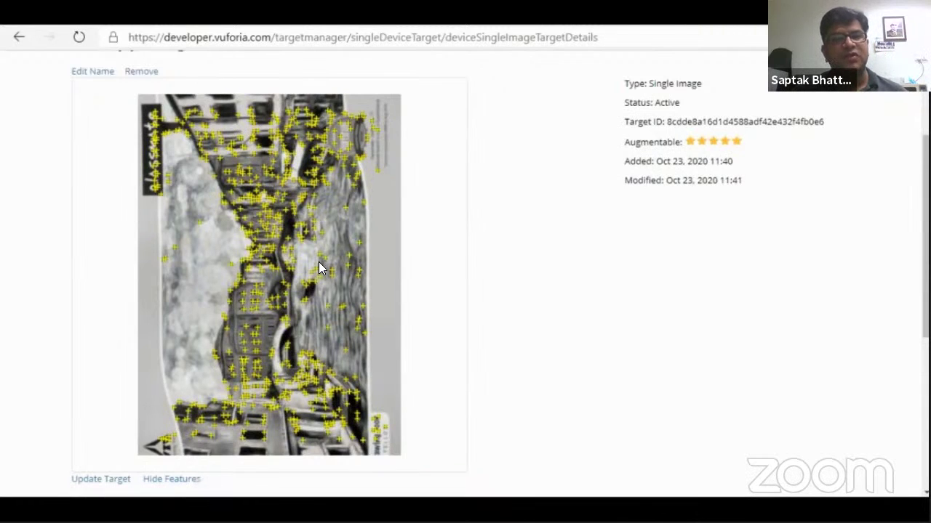
Exit full-screen playback of the Vuforia demo video in VLC
{"action": "double_click", "coordinate": [432, 286]}
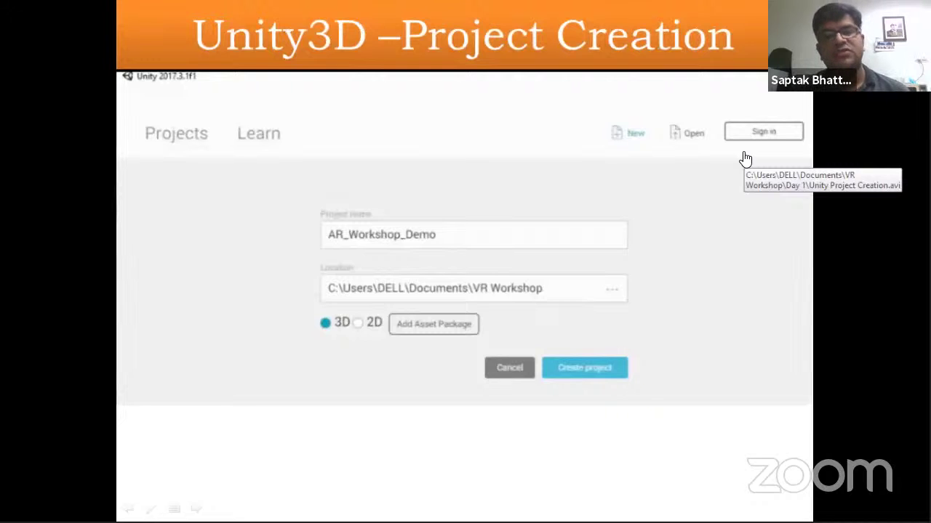
Go to the Vuforia Target Configuration slide and open its linked video in VLC
{"action": "key", "text": "Right"}
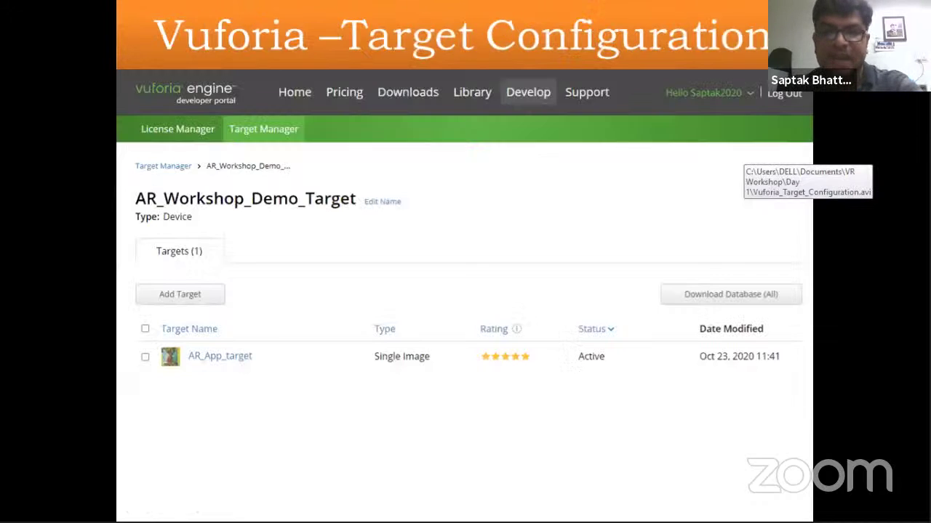
{"action": "left_click", "coordinate": [478, 288]}
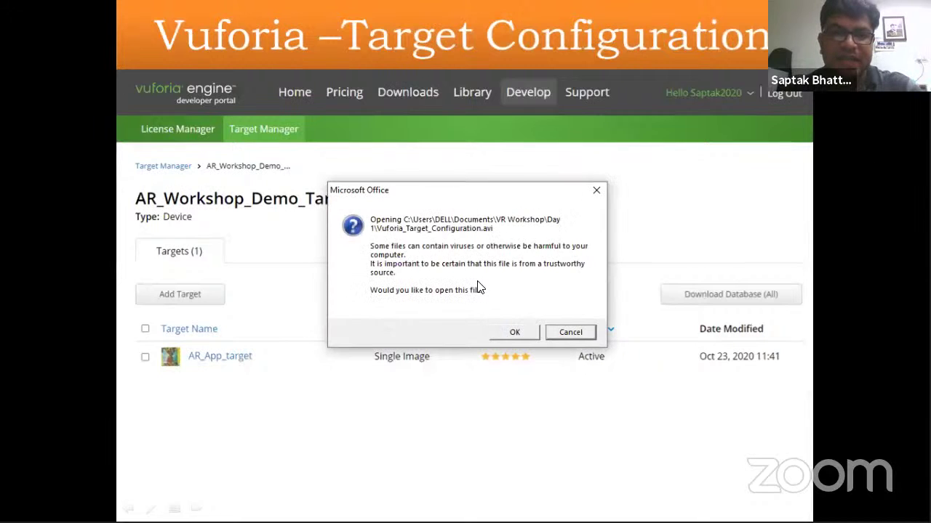
{"action": "left_click", "coordinate": [512, 332]}
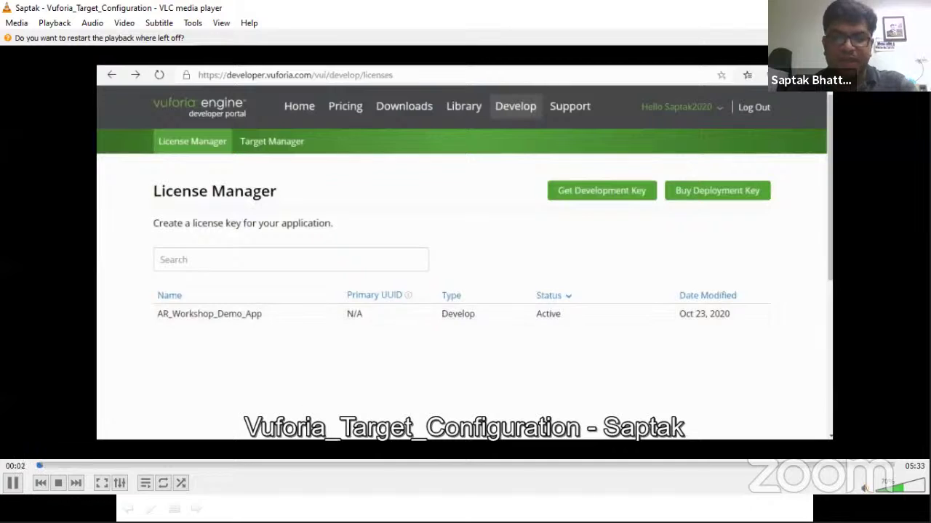
Seek through the video to 04:45, where AR_App_target shows Active with five stars
{"action": "key", "text": "Right"}
{"action": "key", "text": "Right"}
{"action": "key", "text": "Right"}
{"action": "key", "text": "Right"}
{"action": "key", "text": "Right"}
{"action": "key", "text": "Right"}
{"action": "key", "text": "Right"}
{"action": "key", "text": "Right"}
{"action": "key", "text": "Right"}
{"action": "key", "text": "Right"}
{"action": "key", "text": "Right"}
{"action": "key", "text": "Right"}
{"action": "key", "text": "Right"}
{"action": "key", "text": "Right"}
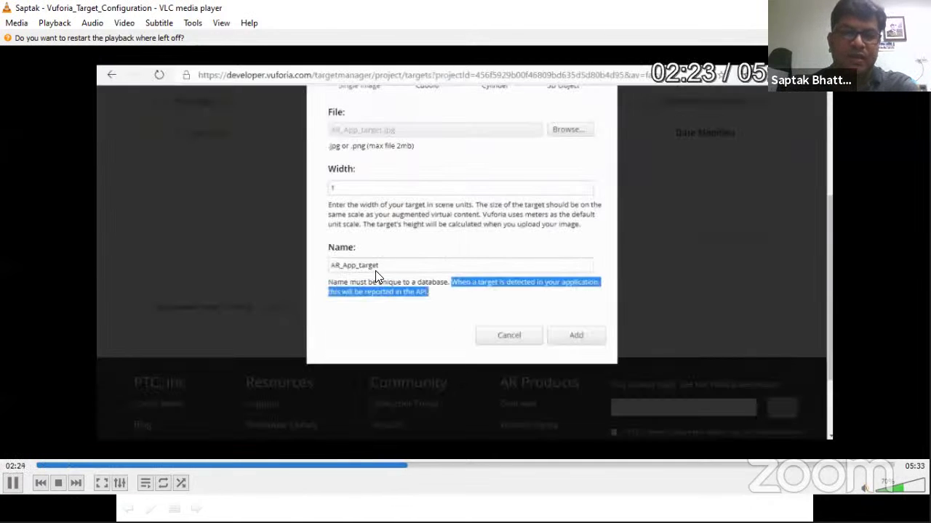
{"action": "key", "text": "Right"}
{"action": "key", "text": "Right"}
{"action": "key", "text": "Right"}
{"action": "key", "text": "Right"}
{"action": "key", "text": "Right"}
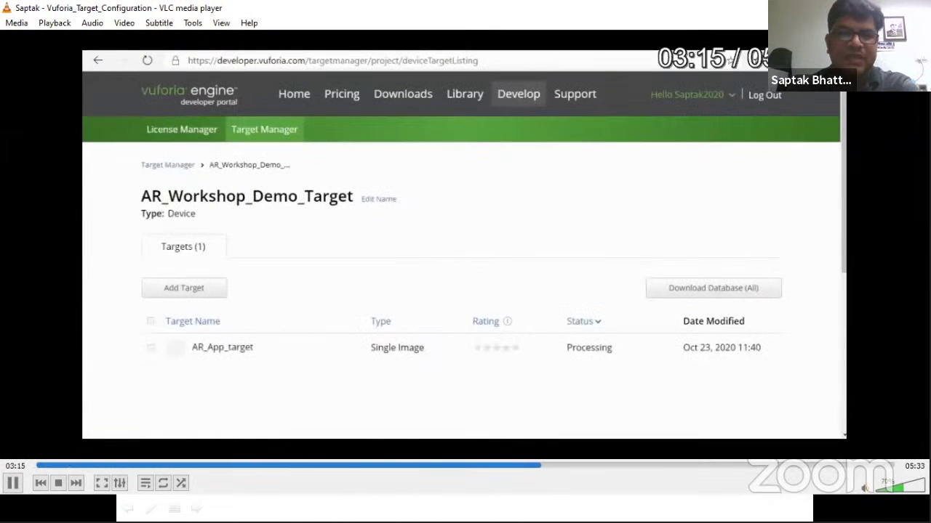
{"action": "key", "text": "space"}
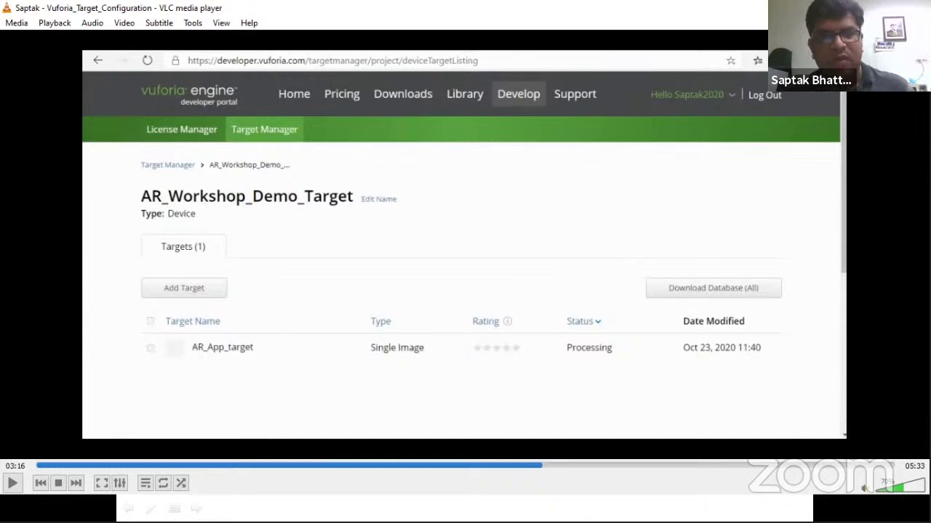
{"action": "key", "text": "space"}
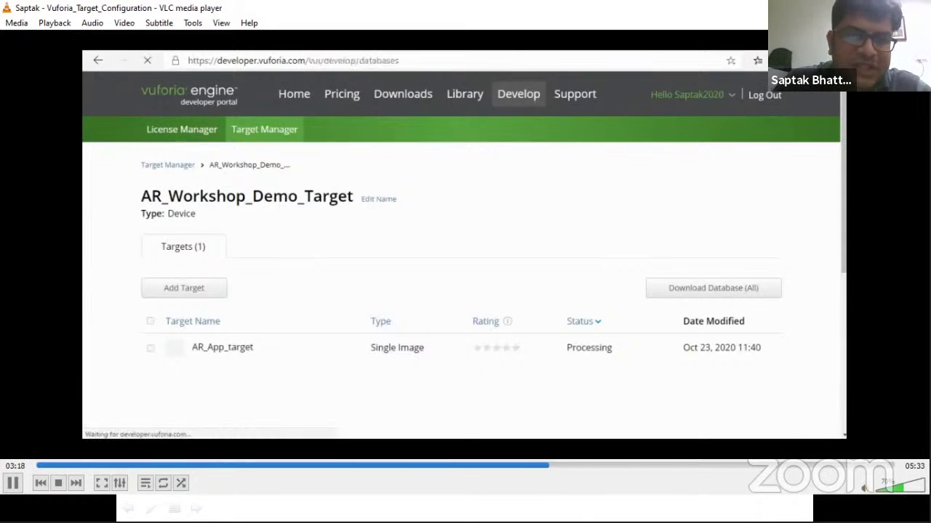
{"action": "key", "text": "Right"}
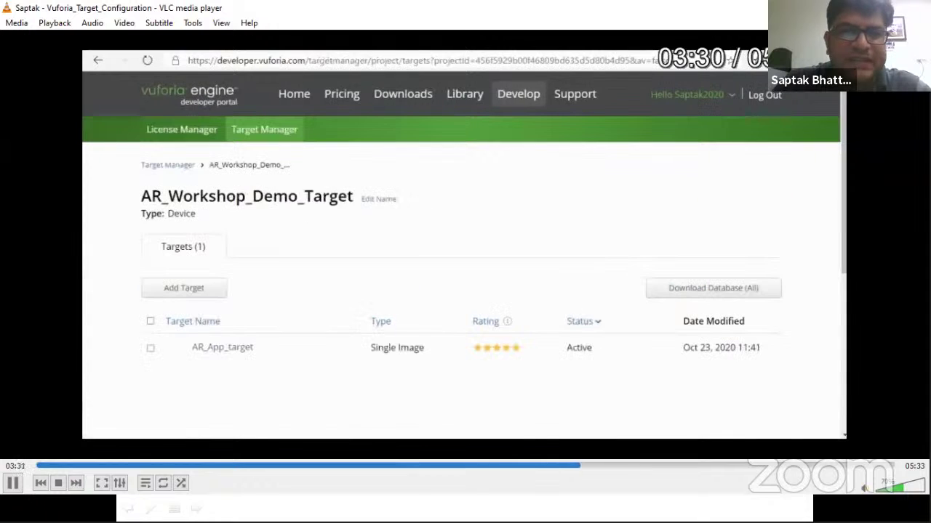
{"action": "key", "text": "Right"}
{"action": "key", "text": "Right"}
{"action": "key", "text": "Right"}
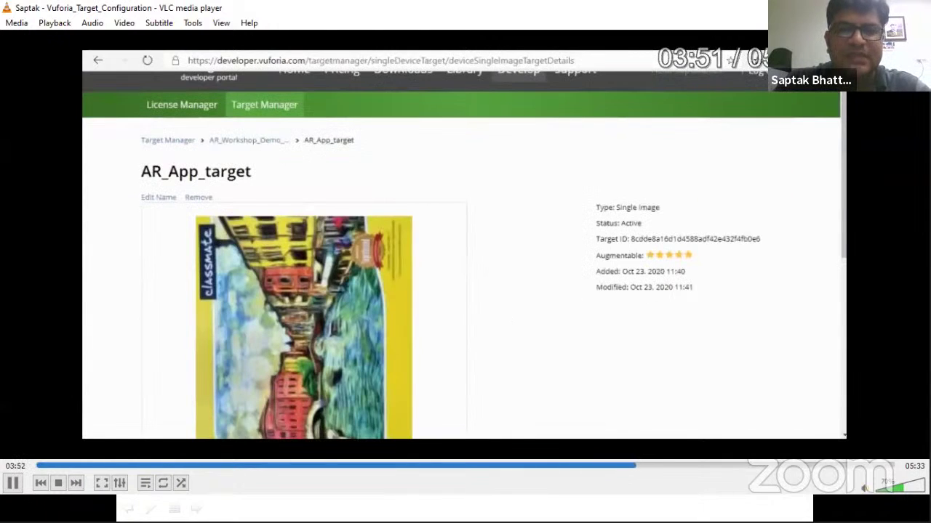
{"action": "key", "text": "Right"}
{"action": "key", "text": "Right"}
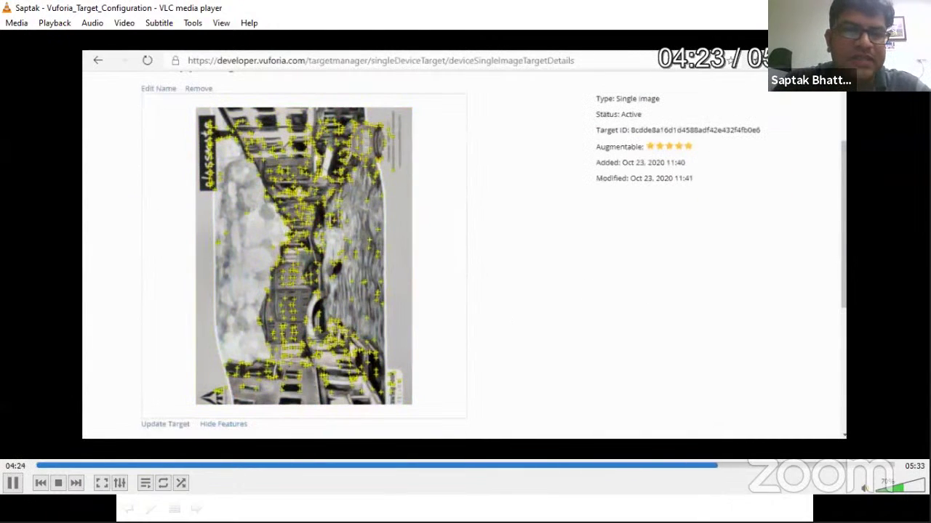
{"action": "key", "text": "Right"}
{"action": "key", "text": "Right"}
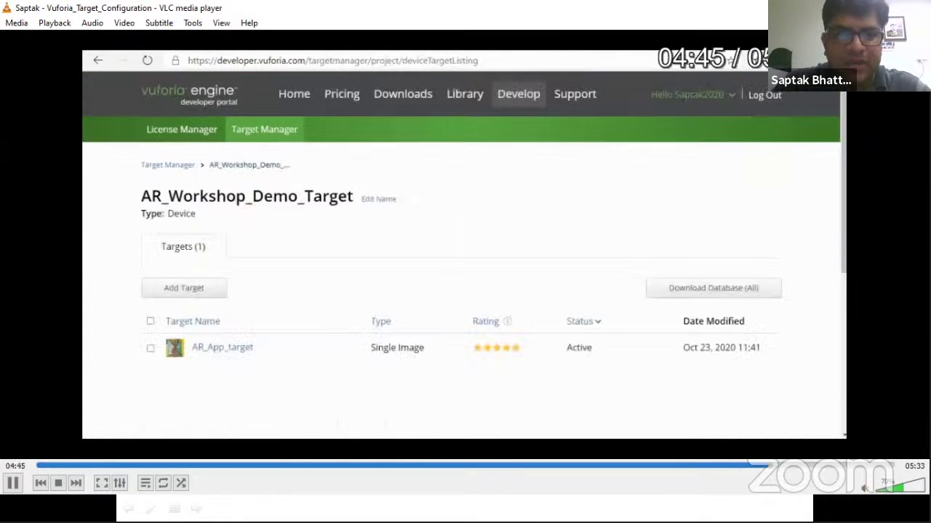
Hold the tutorial at 04:51 on the AR_Workshop_Demo_Target list, then resume playback
{"action": "key", "text": "Left"}
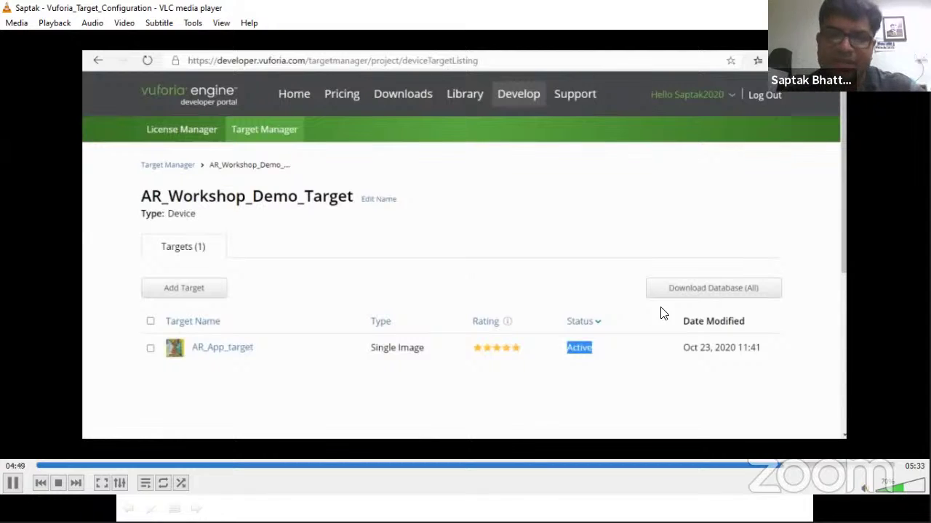
{"action": "key", "text": "space"}
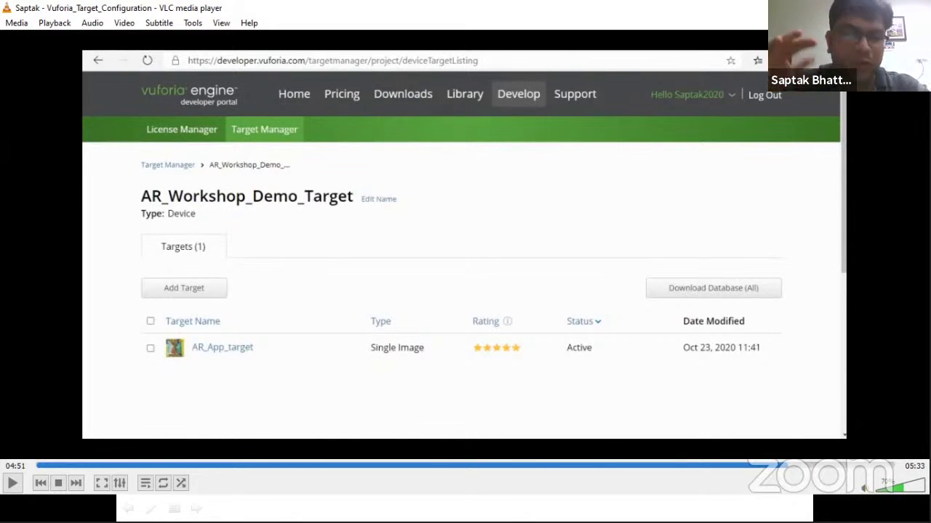
{"action": "left_click", "coordinate": [713, 294]}
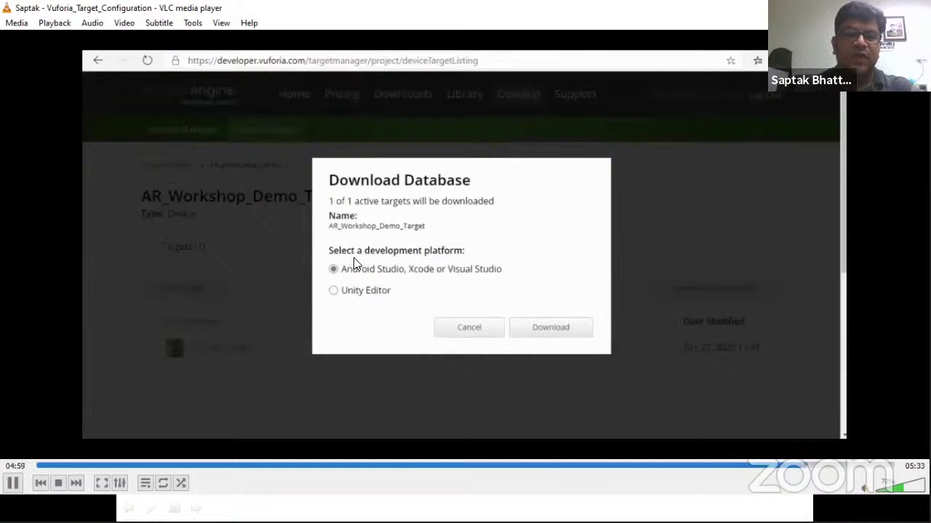
Pause on the Download Database dialog, then let the target configuration video play to the end
{"action": "key", "text": "space"}
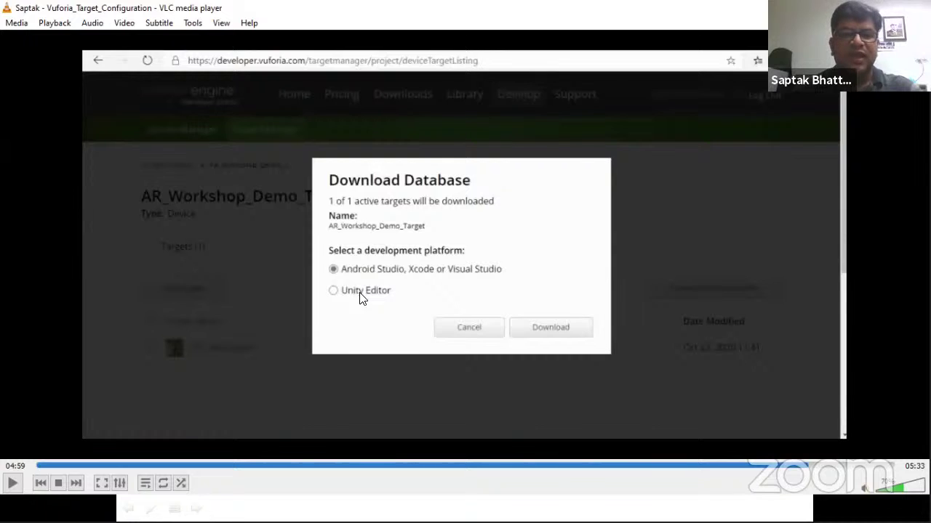
{"action": "key", "text": "space"}
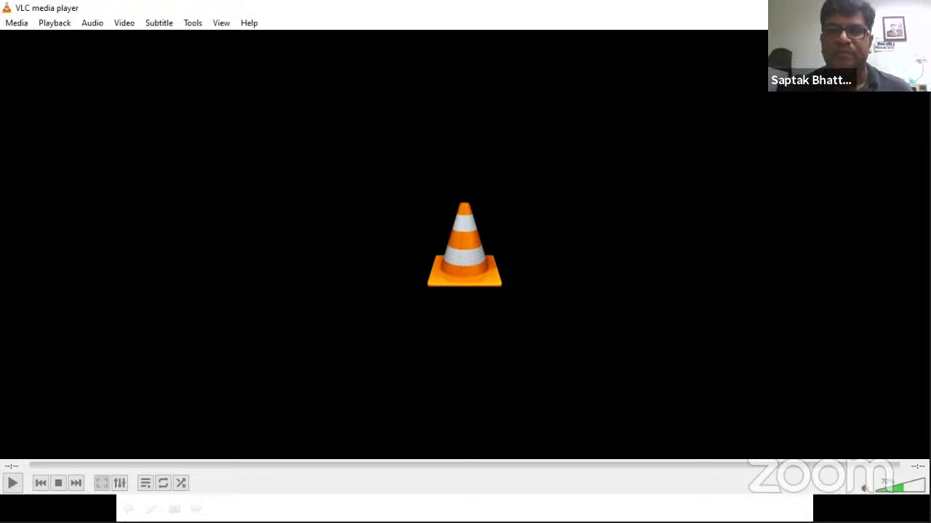
Open the Project Creation slide's linked Unity Project Creation video in VLC
{"action": "key", "text": "alt+Tab"}
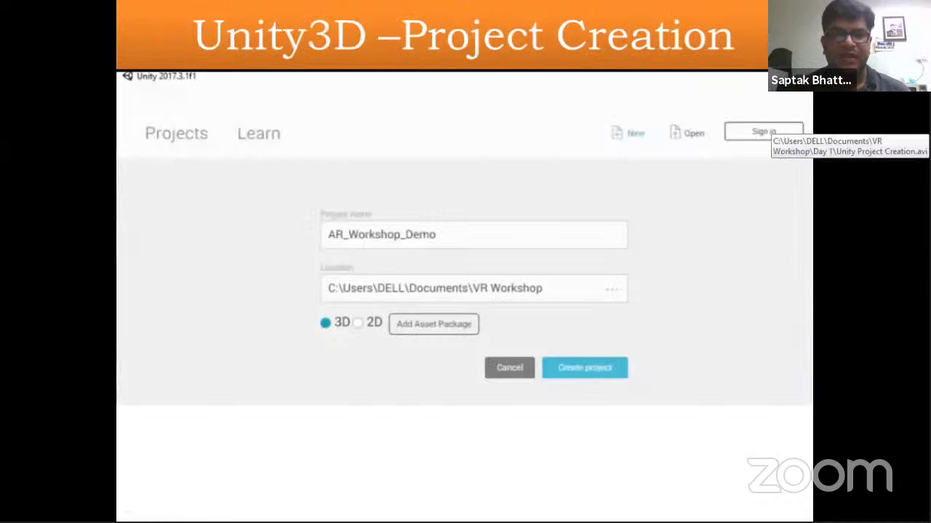
{"action": "left_click", "coordinate": [473, 209]}
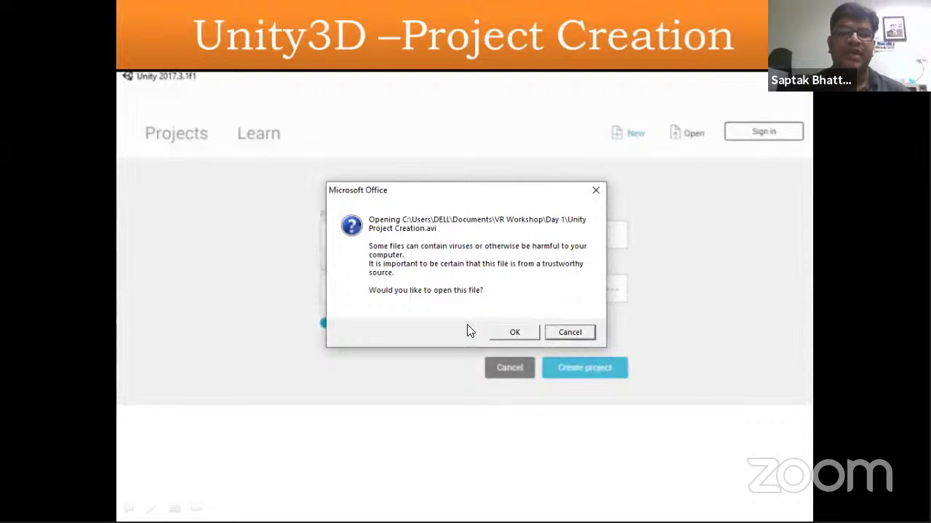
{"action": "left_click", "coordinate": [513, 332]}
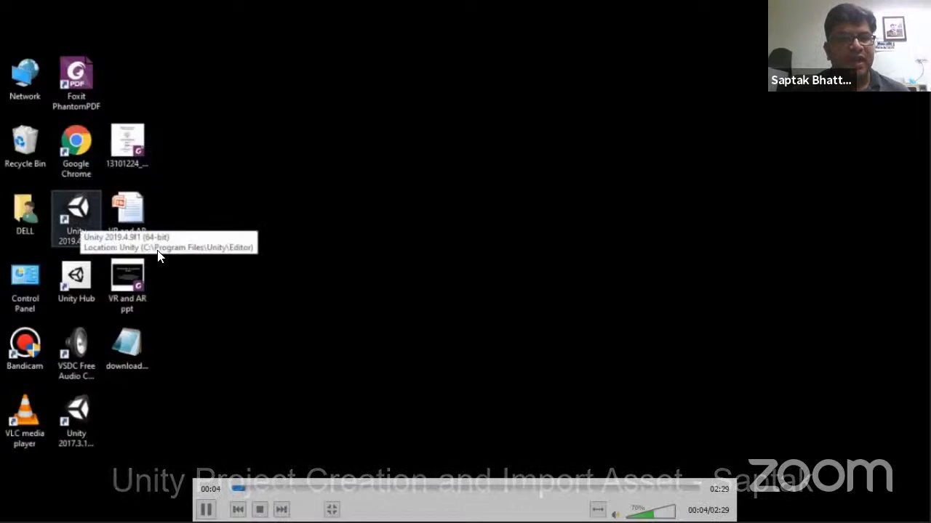
Play the Unity Project Creation video until the launcher's Projects list shows UnityPlaneGame and RobotControl
{"action": "key", "text": "space"}
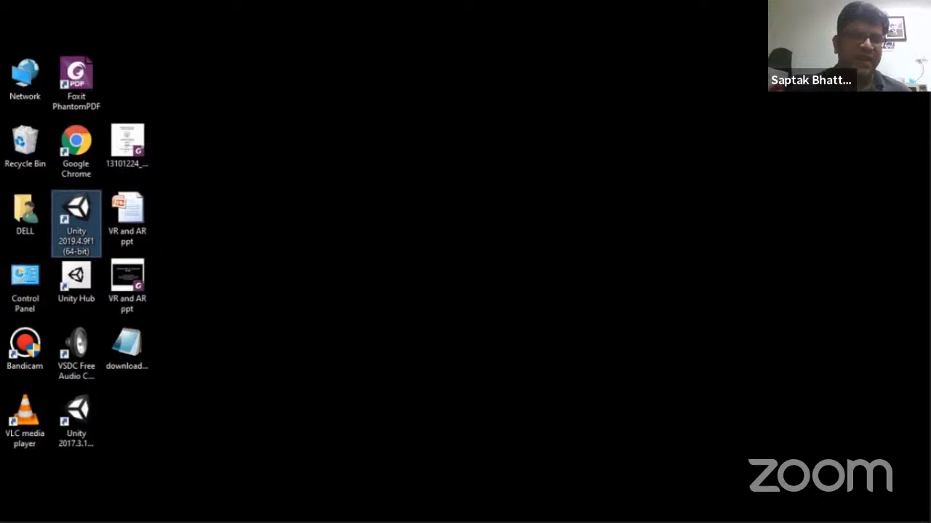
{"action": "mouse_move", "coordinate": [401, 239]}
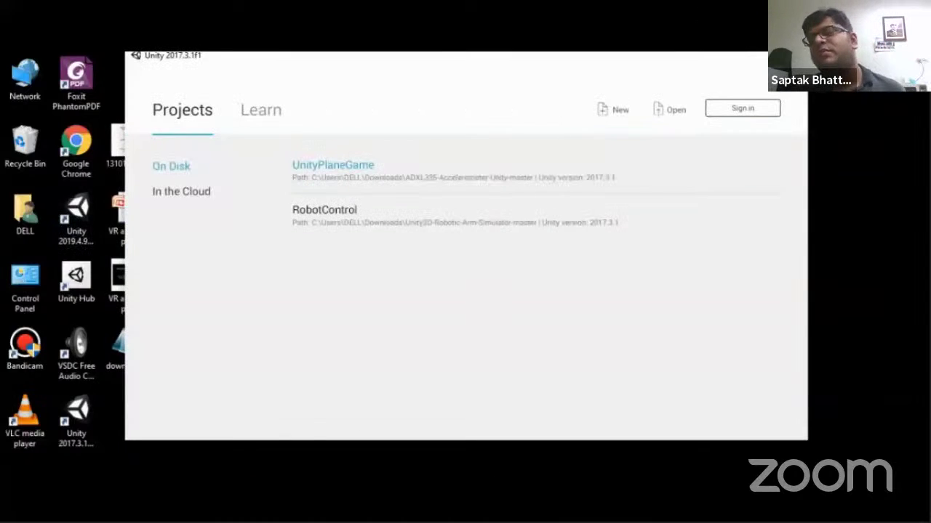
Watch the video create AR_Workshop_Demo, reaching its empty Untitled scene at 02:27
{"action": "key", "text": "space"}
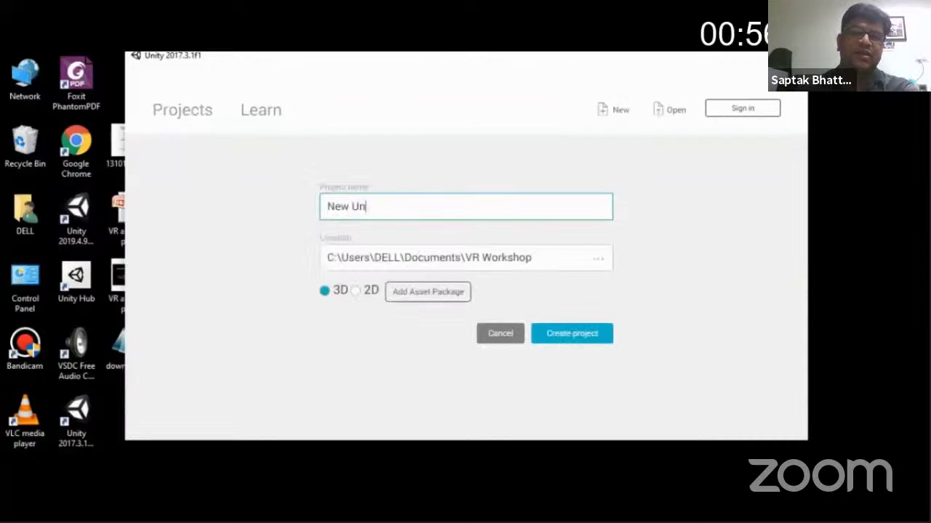
{"action": "key", "text": "space"}
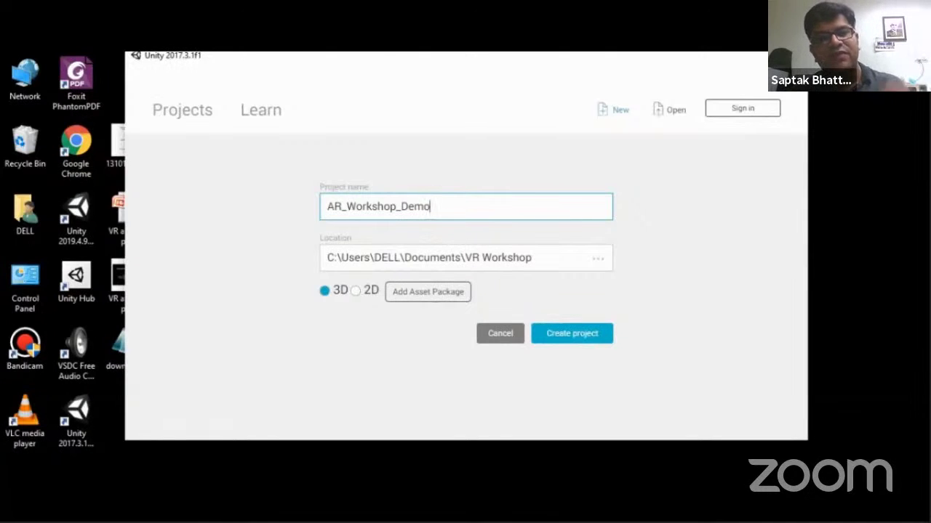
{"action": "mouse_move", "coordinate": [378, 286]}
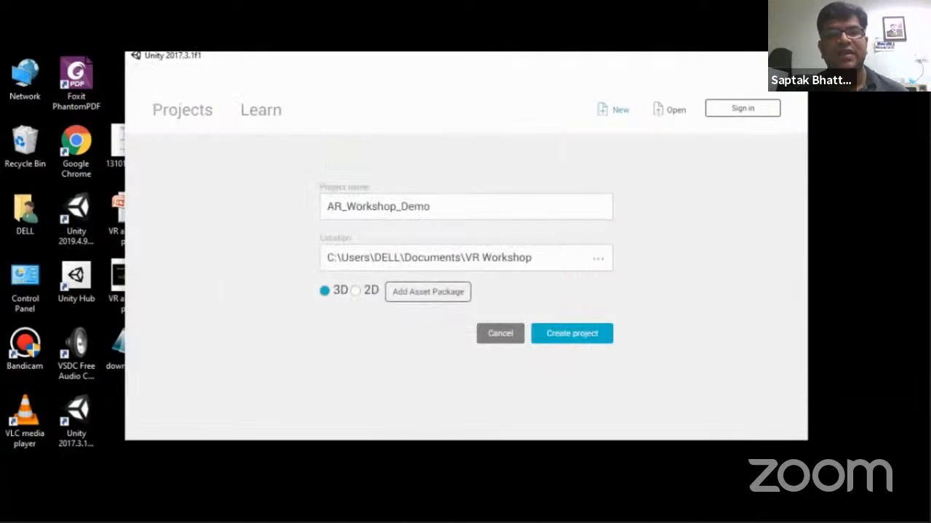
{"action": "mouse_move", "coordinate": [565, 329]}
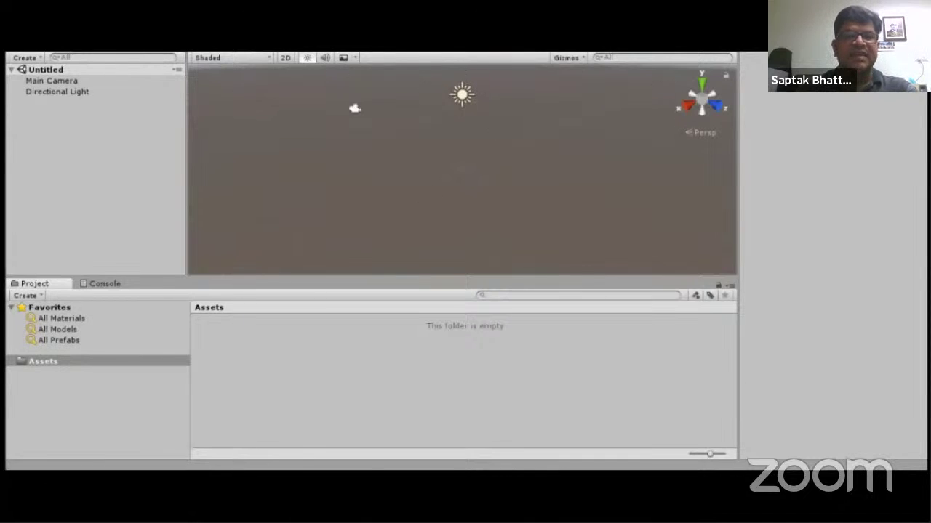
Let the Unity project creation video play to its end
{"action": "mouse_move", "coordinate": [412, 89]}
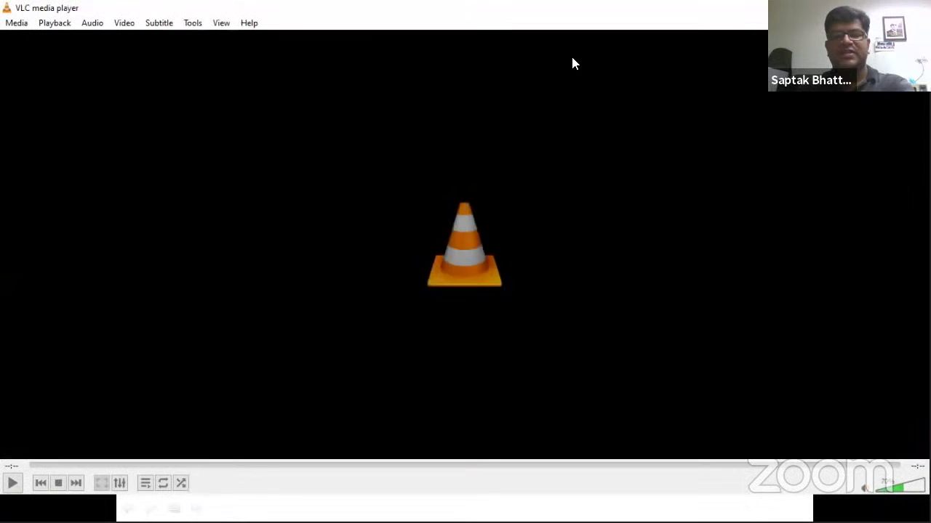
Go to the License and Database Configuration slide and open its linked video in VLC
{"action": "key", "text": "alt+Tab"}
{"action": "key", "text": "Right"}
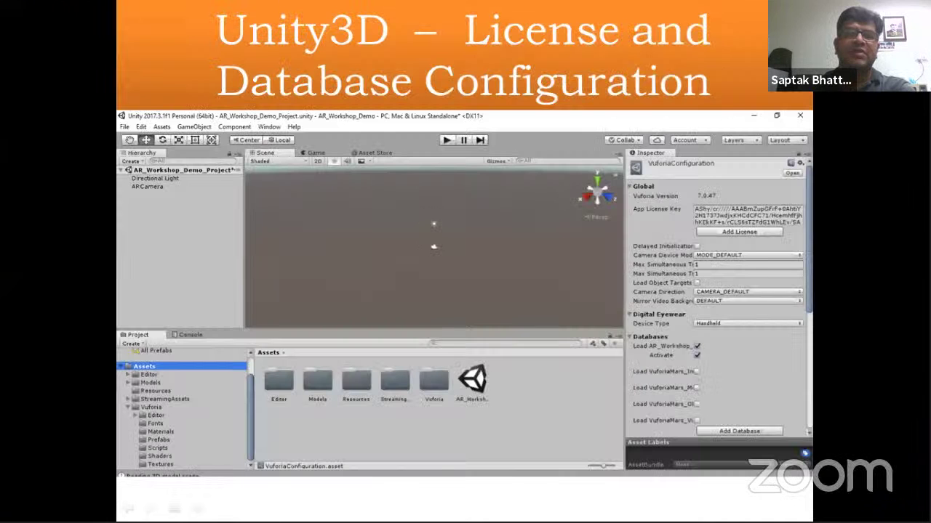
{"action": "key", "text": "Right"}
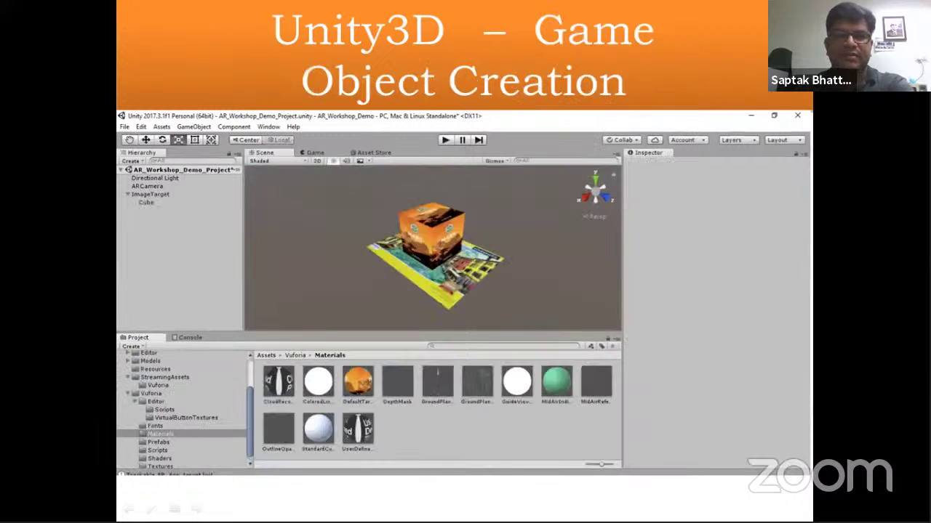
{"action": "key", "text": "Left"}
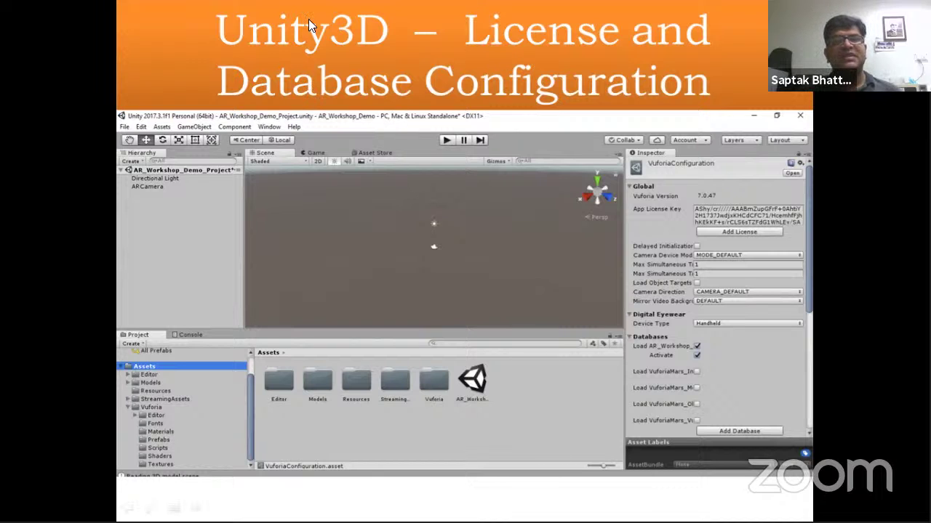
{"action": "left_click", "coordinate": [501, 195]}
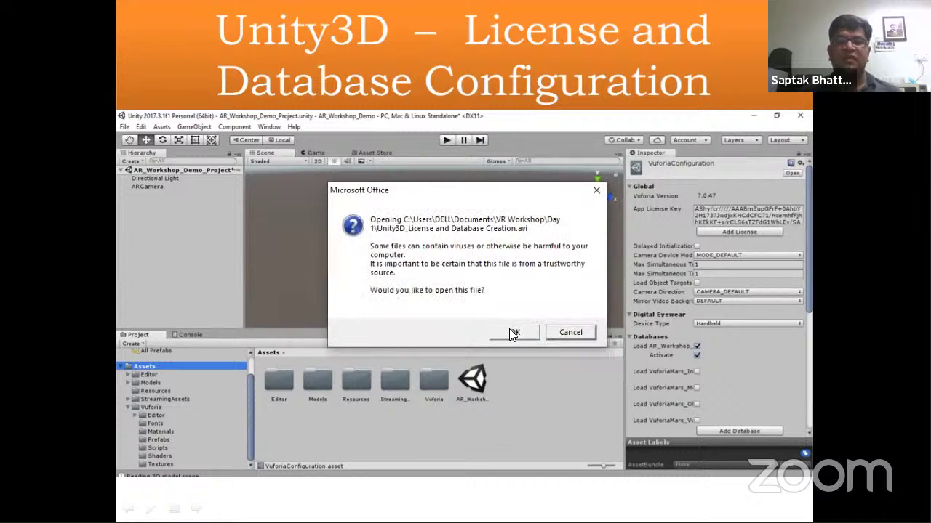
{"action": "left_click", "coordinate": [513, 332]}
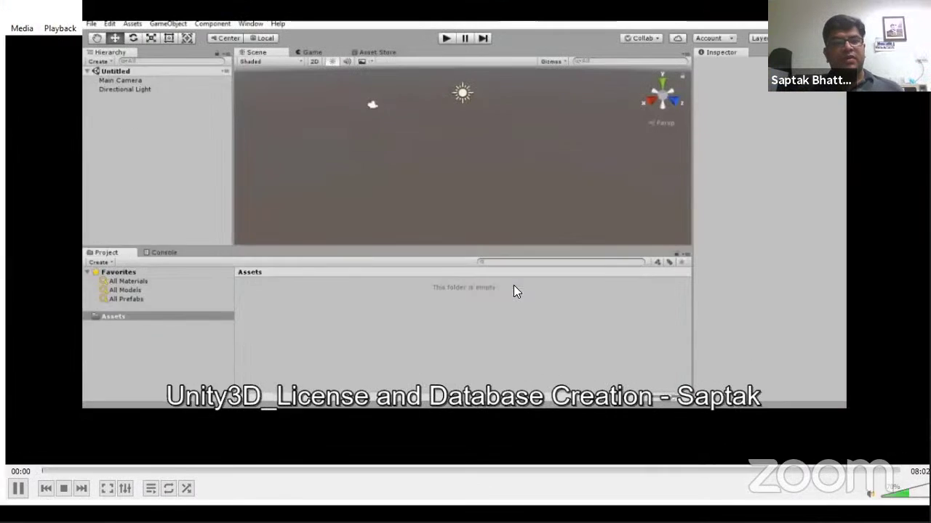
Play the license video fullscreen and seek to the Android build settings at 01:03
{"action": "double_click", "coordinate": [514, 291]}
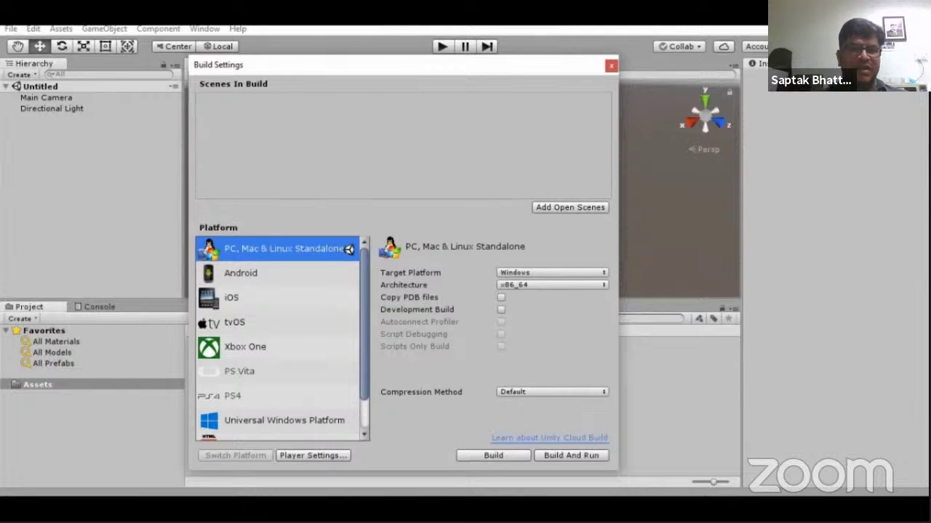
{"action": "mouse_move", "coordinate": [64, 168]}
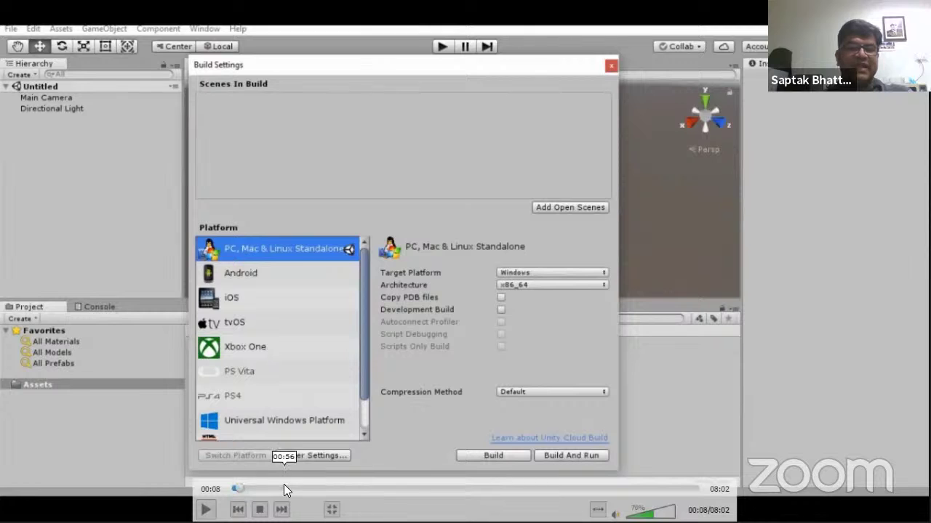
{"action": "left_click", "coordinate": [275, 488]}
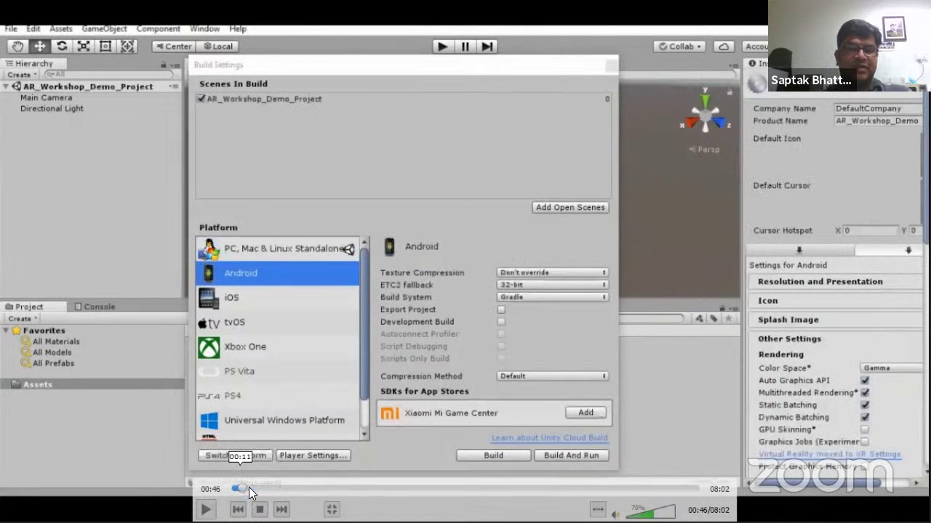
{"action": "left_click", "coordinate": [248, 488]}
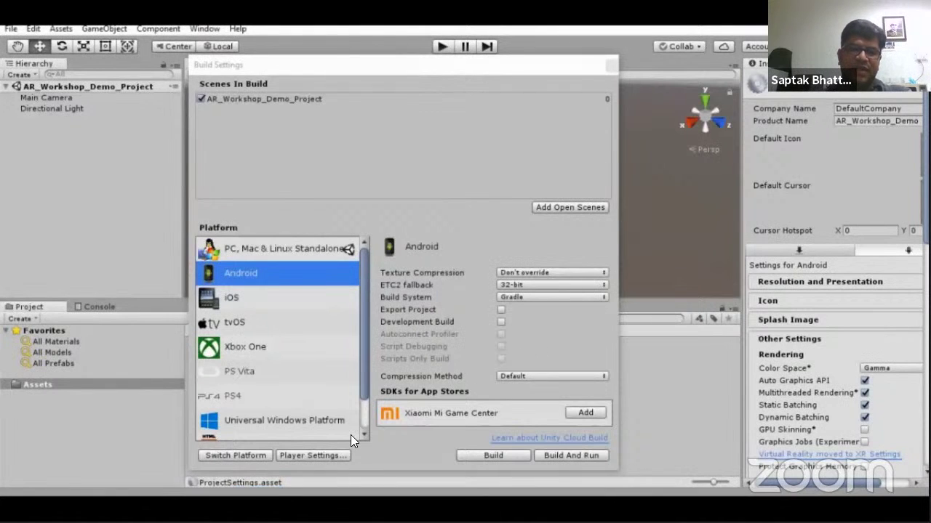
{"action": "left_click", "coordinate": [292, 489]}
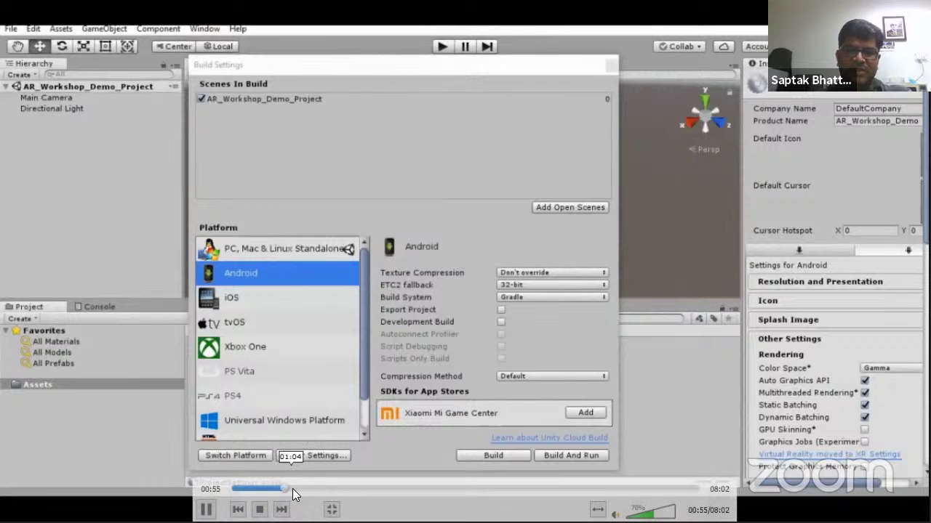
Seek the video to the Android player settings with Company Name IIEST and Product Name AR_Workshop_Demo
{"action": "left_click", "coordinate": [302, 486]}
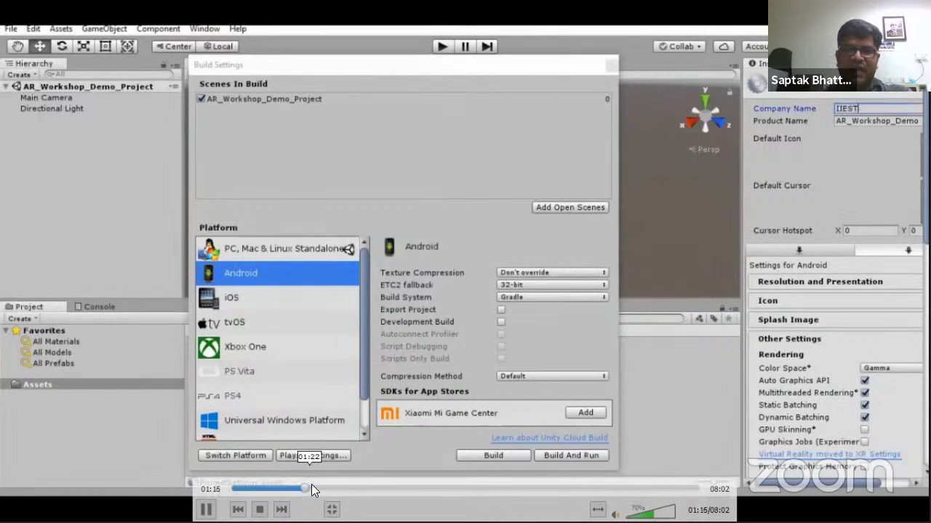
{"action": "left_click", "coordinate": [316, 486]}
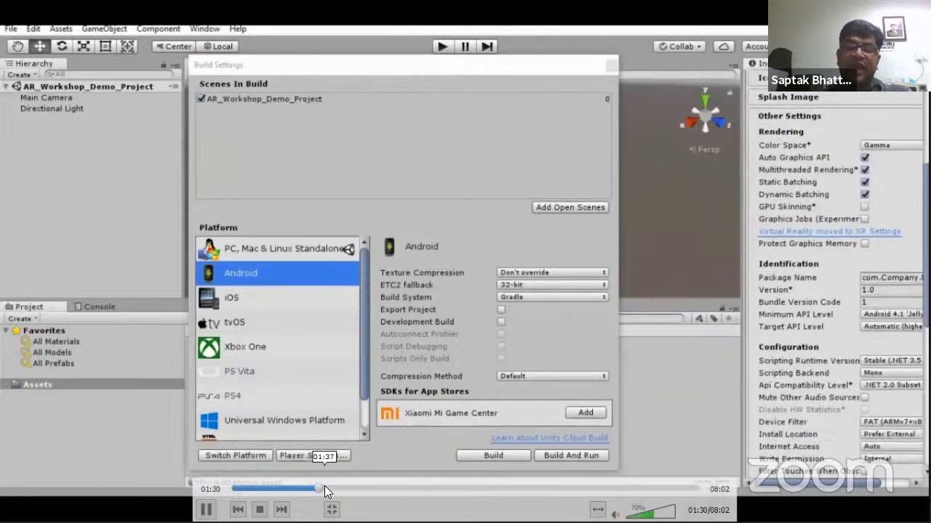
{"action": "key", "text": "space"}
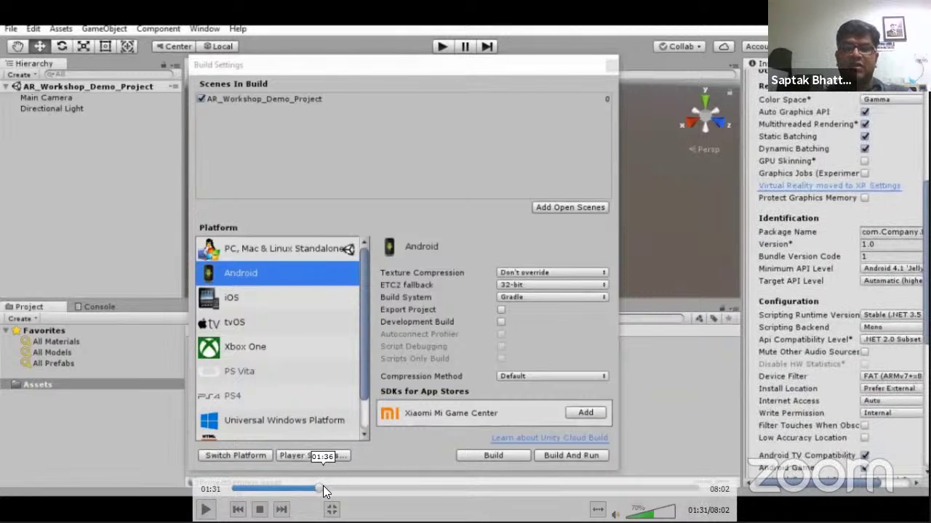
{"action": "key", "text": "space"}
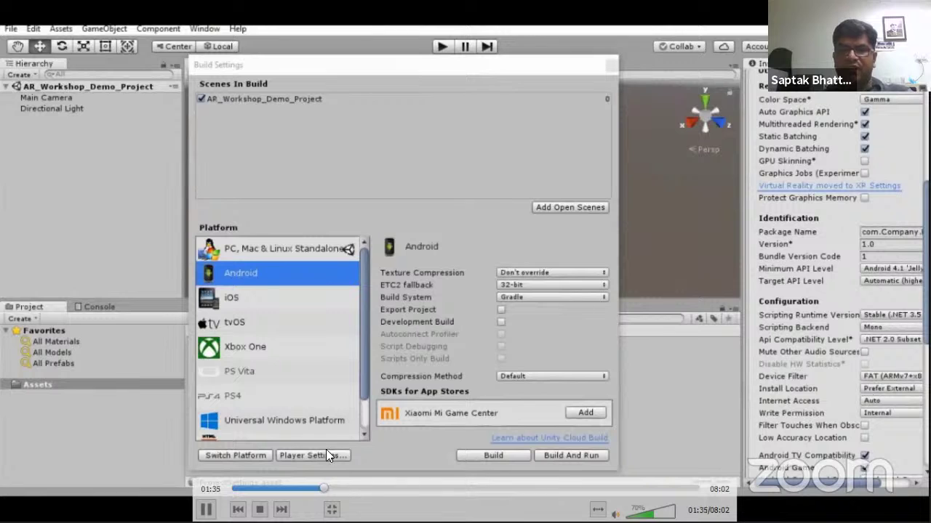
{"action": "left_click", "coordinate": [332, 488]}
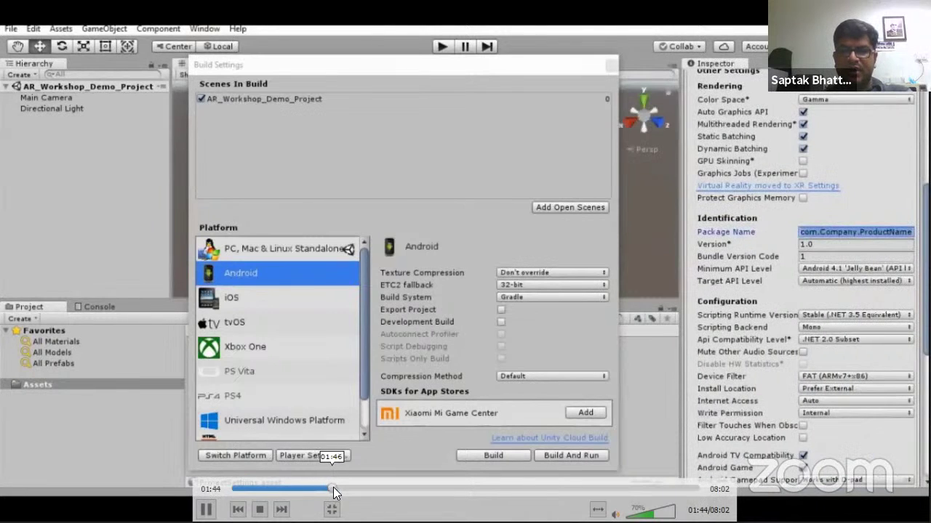
{"action": "left_click_drag", "start_coordinate": [333, 487], "coordinate": [371, 489]}
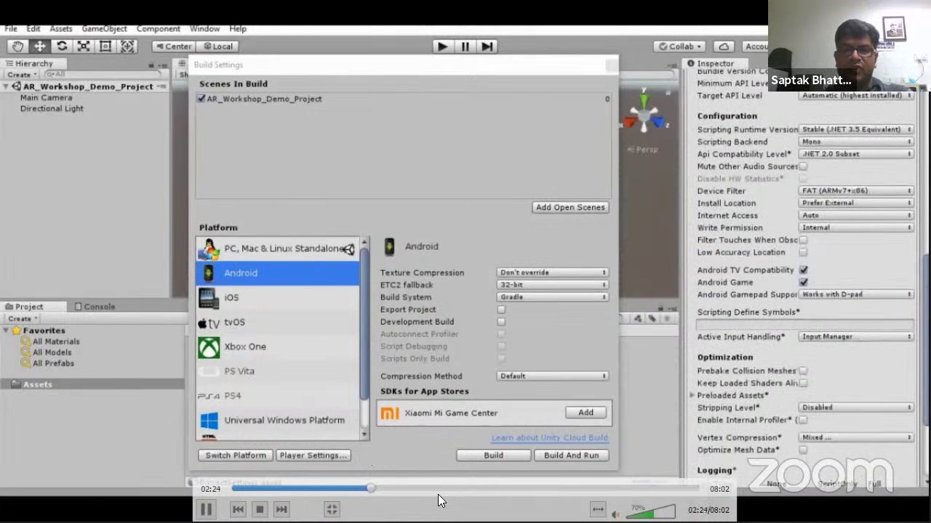
{"action": "key", "text": "Right"}
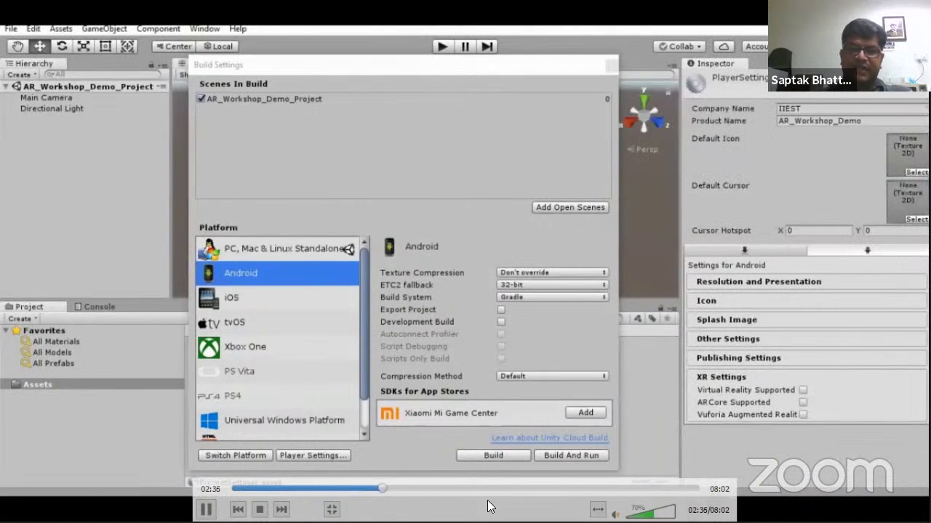
{"action": "key", "text": "space"}
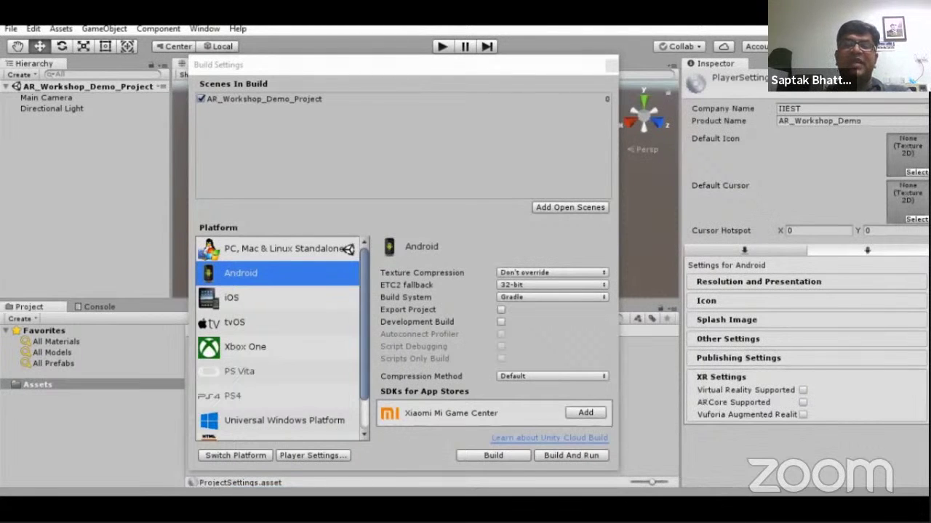
{"action": "left_click", "coordinate": [803, 415]}
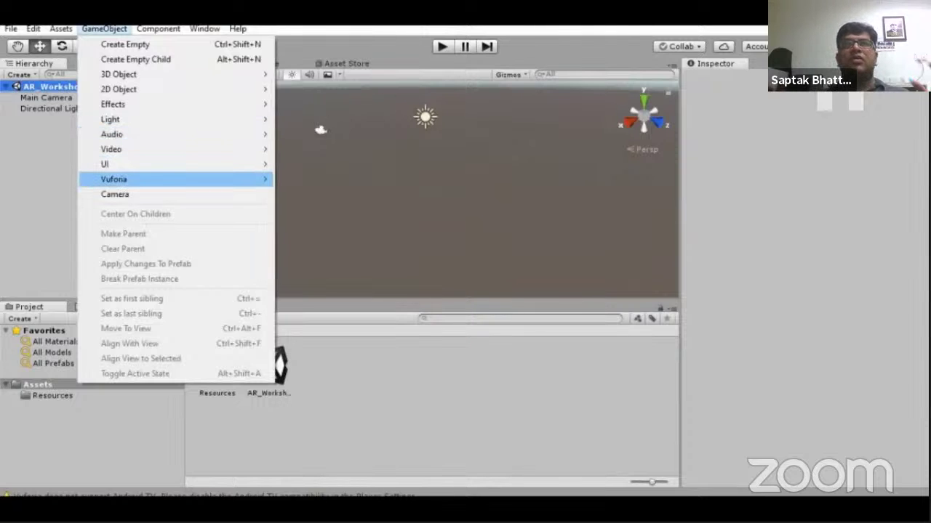
Advance the tutorial video past adding the AR Camera to where Vuforia assets start importing
{"action": "mouse_move", "coordinate": [314, 256]}
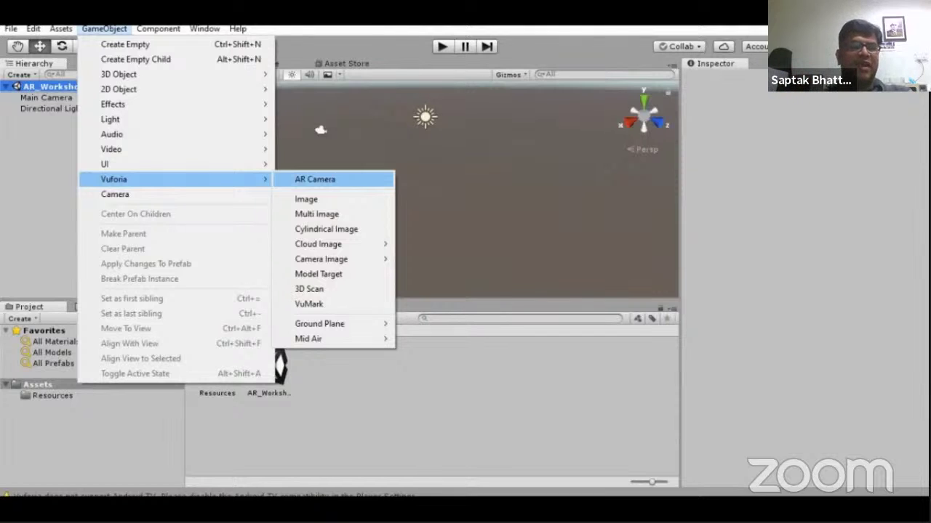
{"action": "mouse_move", "coordinate": [195, 258]}
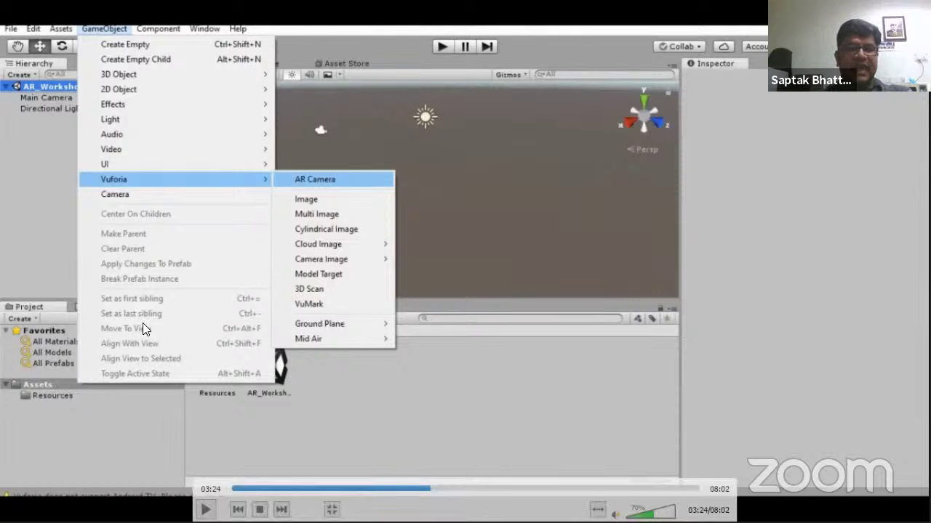
{"action": "left_click", "coordinate": [434, 488]}
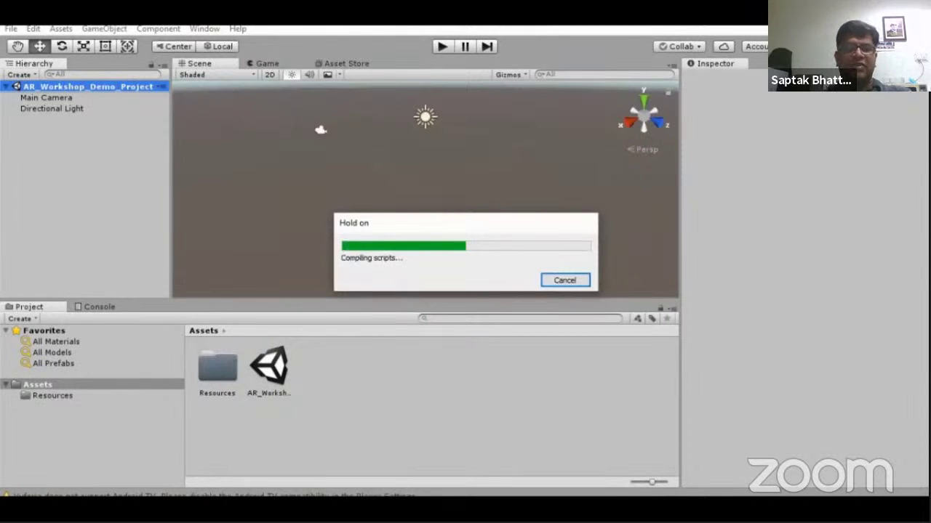
Skip the video ahead through the Vuforia asset import until it nearly finishes
{"action": "mouse_move", "coordinate": [400, 326]}
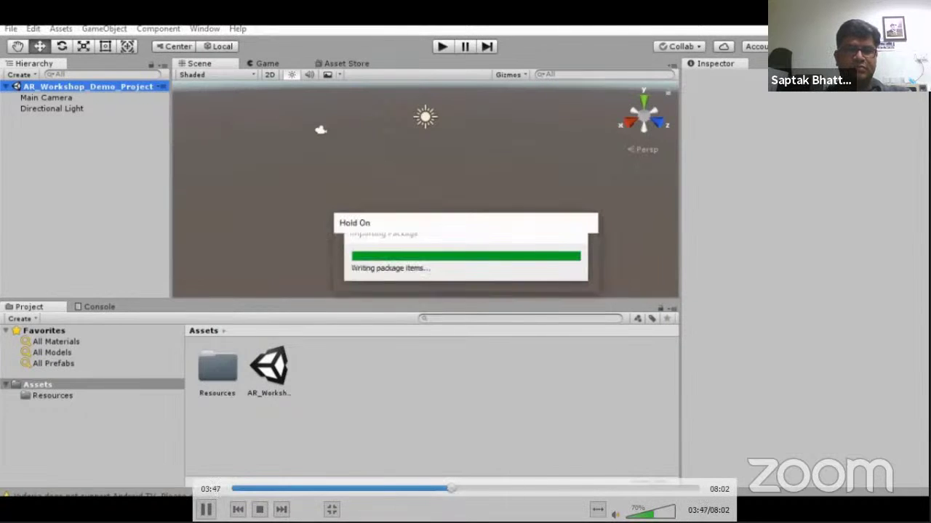
{"action": "left_click", "coordinate": [461, 489]}
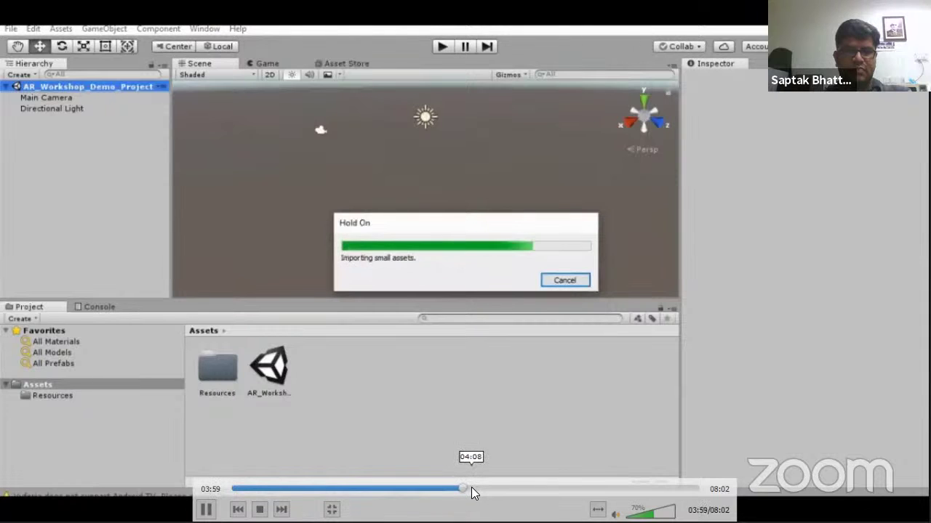
{"action": "left_click", "coordinate": [475, 489]}
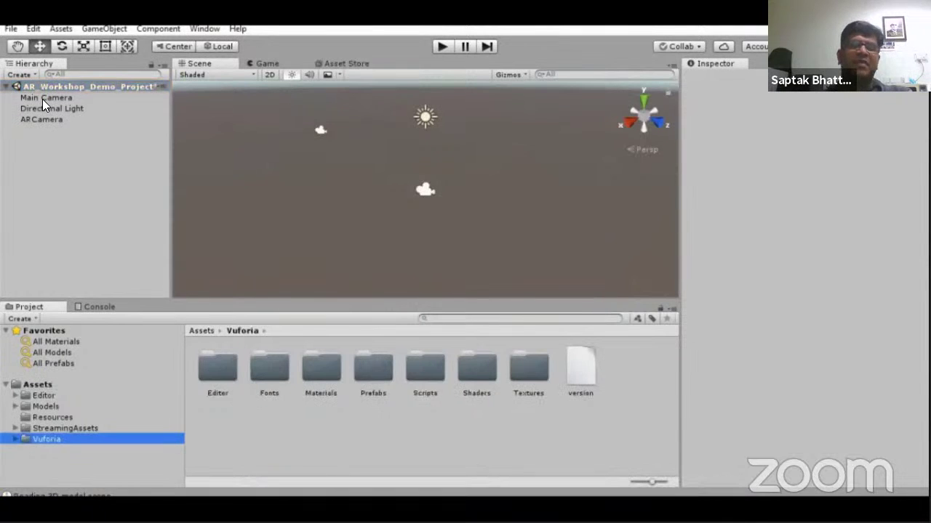
Skip the video through inspecting and deleting Main Camera to the ARCamera settings
{"action": "mouse_move", "coordinate": [70, 144]}
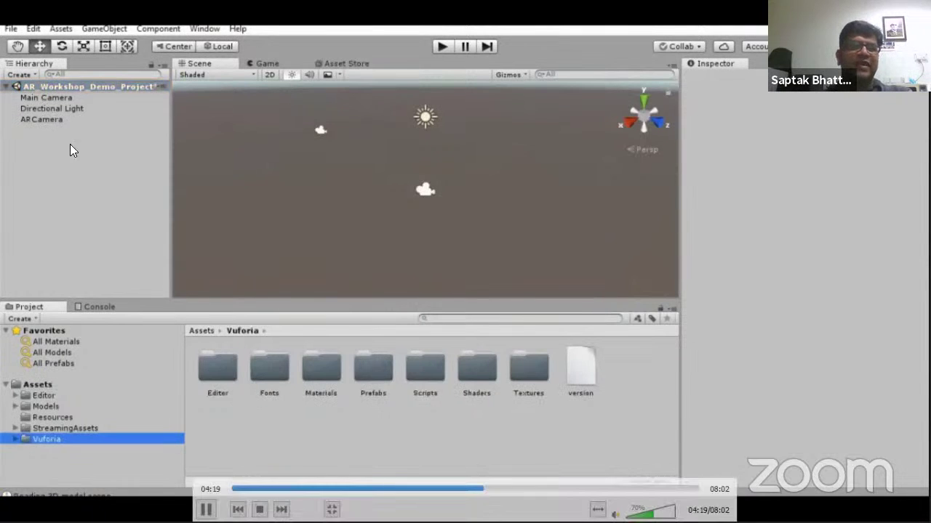
{"action": "left_click", "coordinate": [492, 489]}
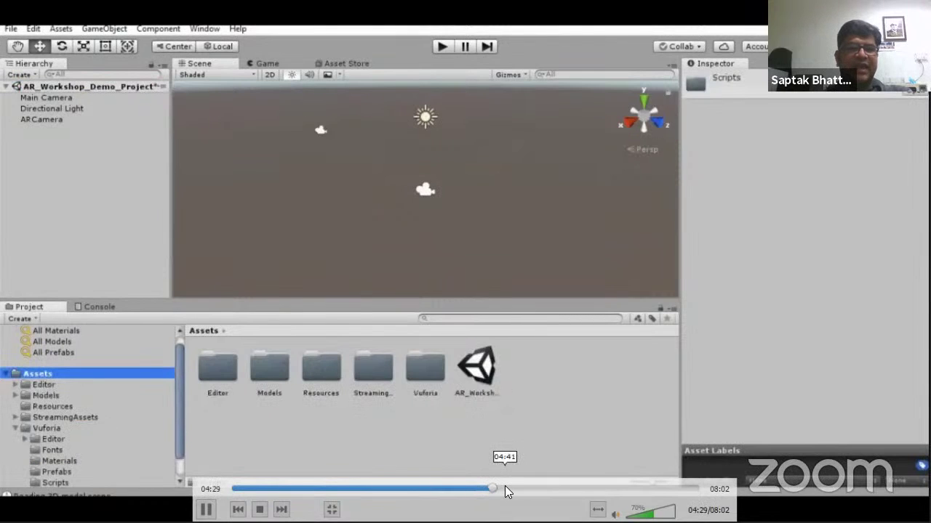
{"action": "left_click", "coordinate": [501, 487]}
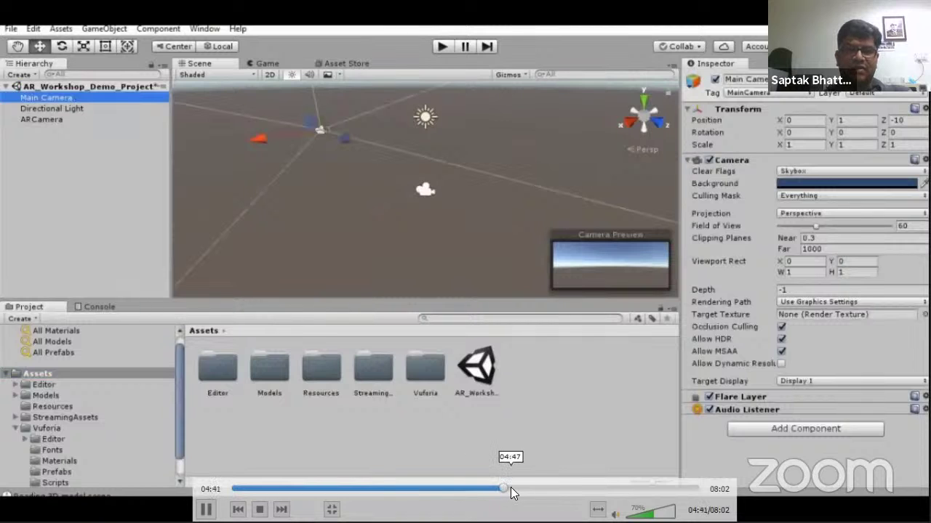
{"action": "left_click", "coordinate": [510, 489]}
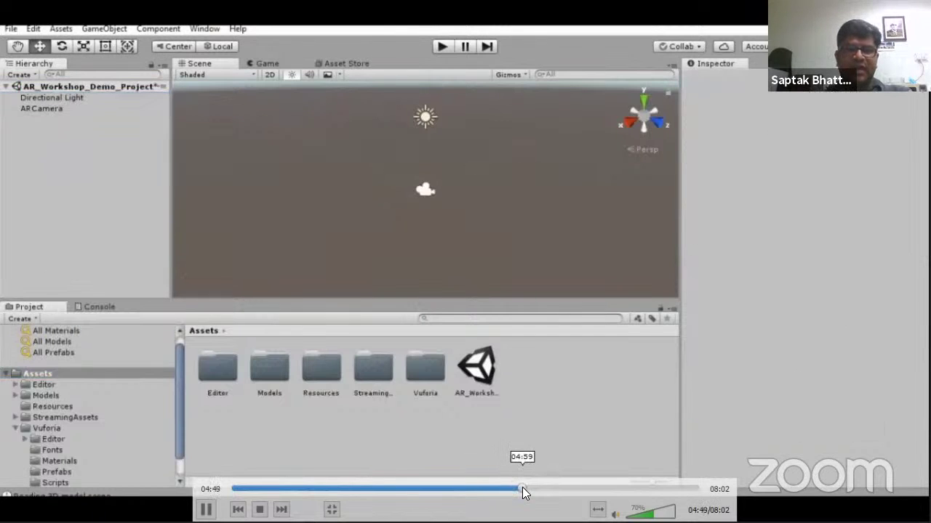
{"action": "left_click", "coordinate": [522, 489]}
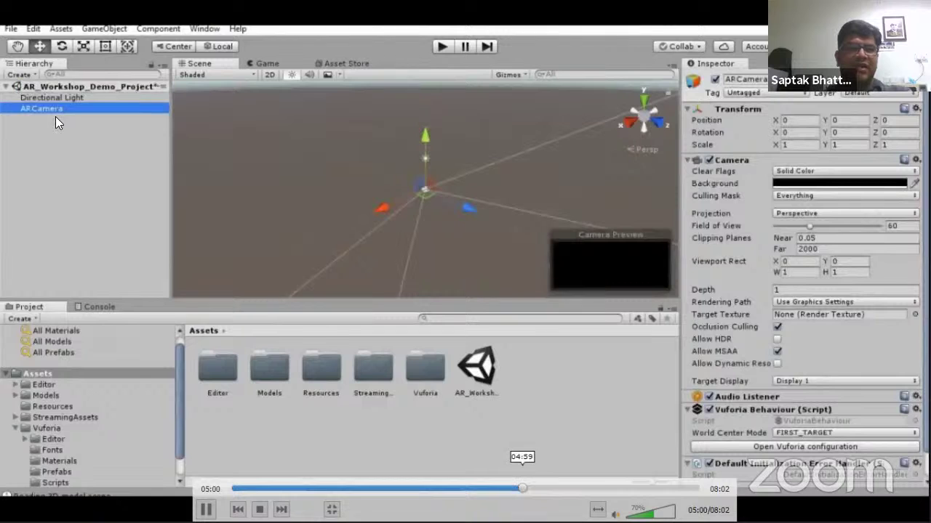
Pause on the ARCamera settings, then jump ahead to the Vuforia configuration view
{"action": "key", "text": "space"}
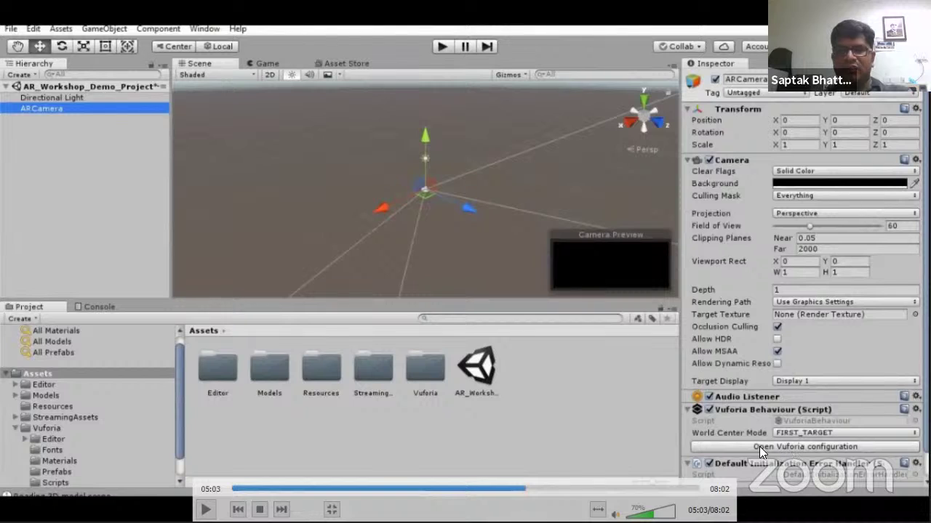
{"action": "key", "text": "space"}
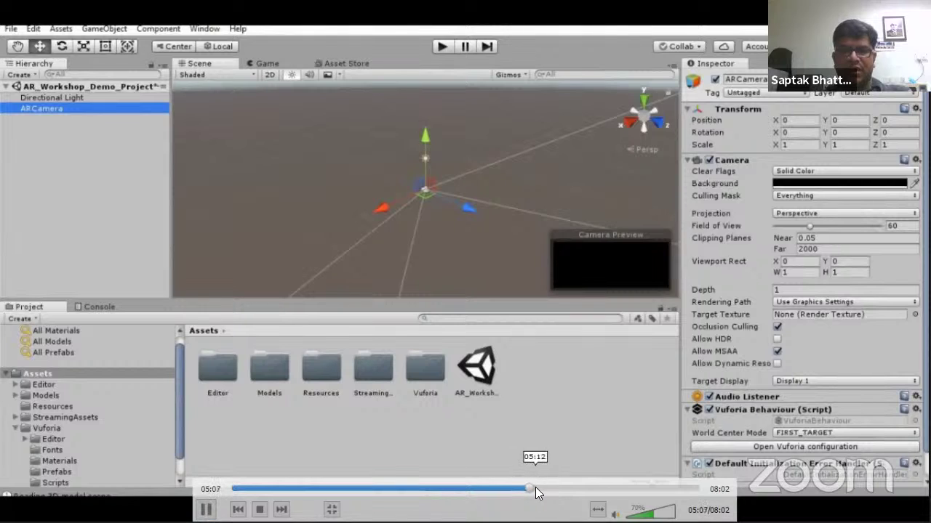
{"action": "left_click_drag", "start_coordinate": [538, 489], "coordinate": [566, 488]}
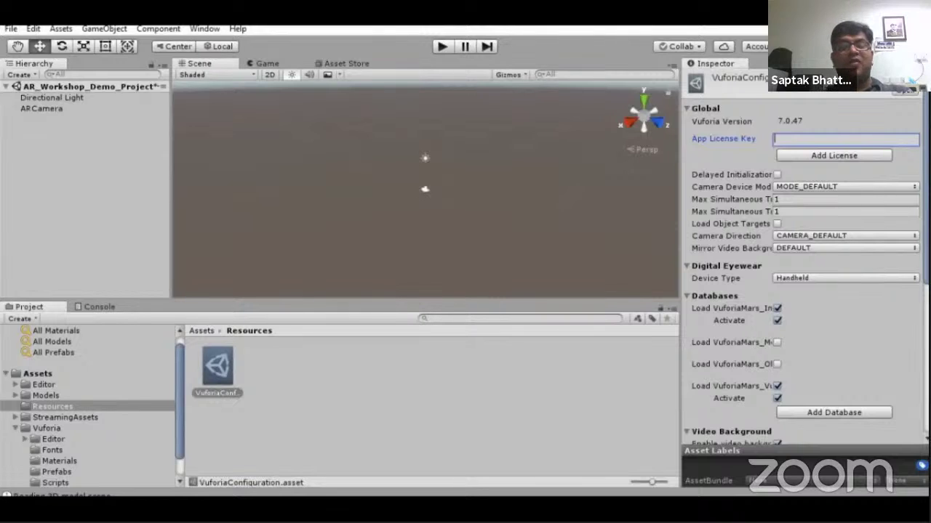
Let the video play on to the Assets > Import Package list with Custom Package
{"action": "mouse_move", "coordinate": [634, 437]}
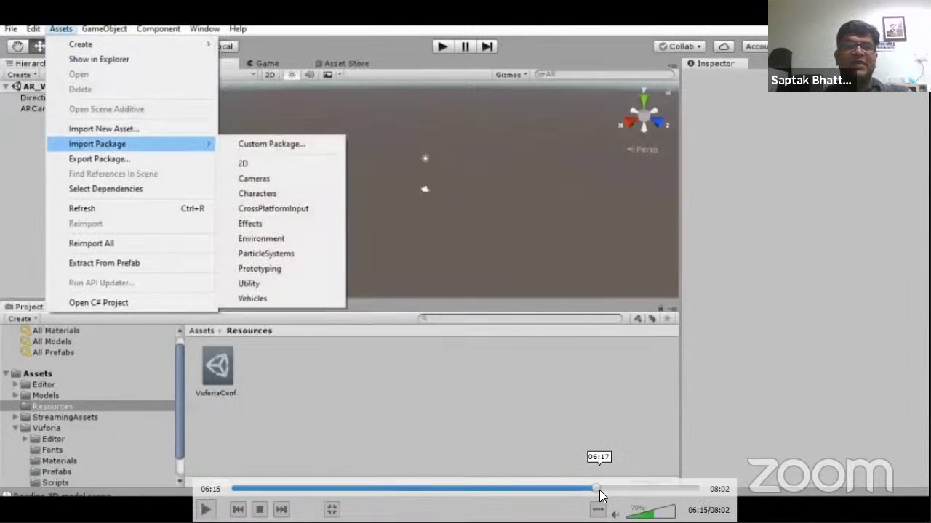
{"action": "key", "text": "space"}
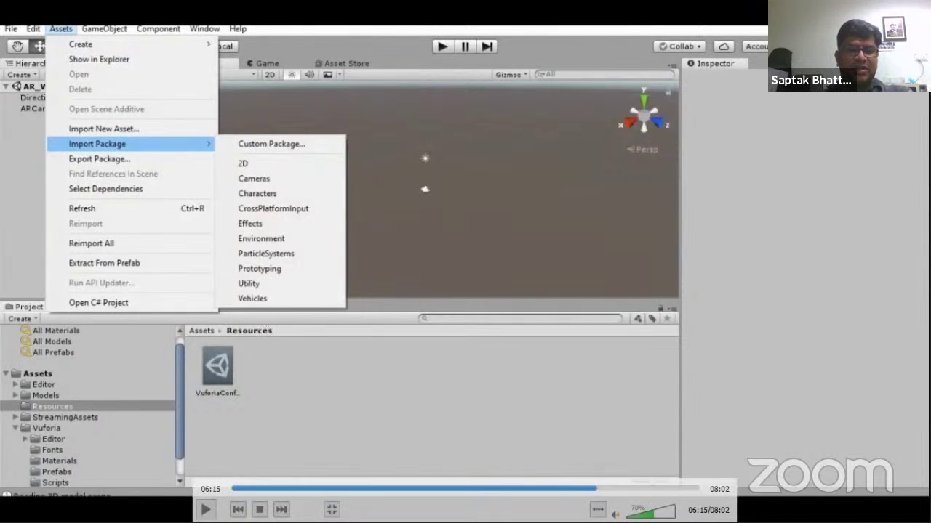
{"action": "key", "text": "space"}
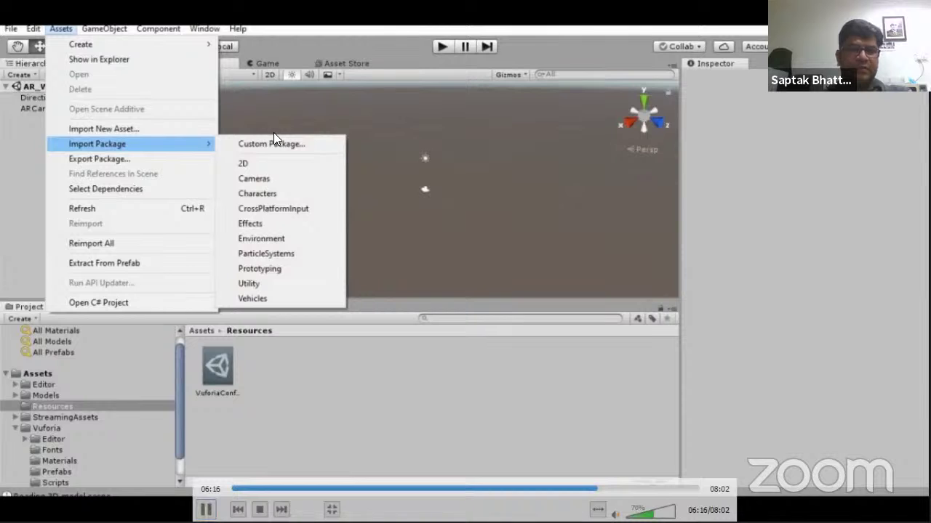
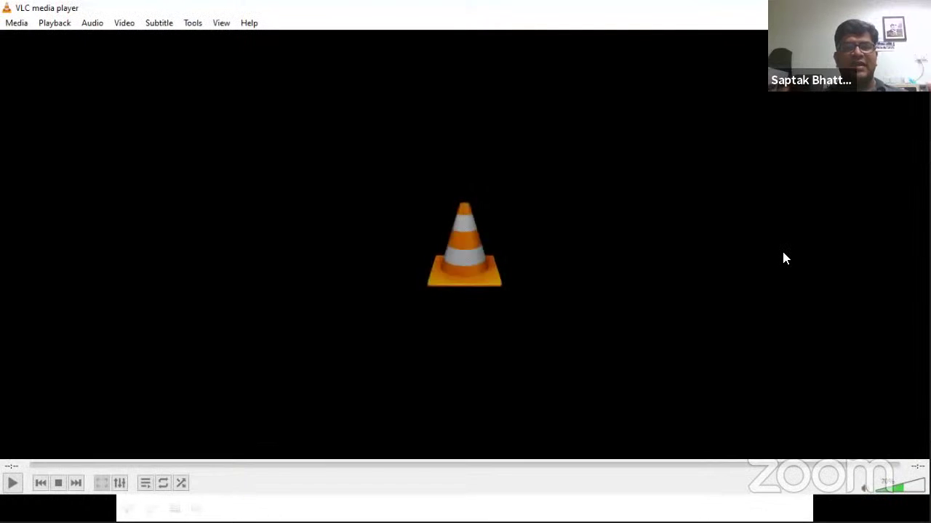
Go to the Game Object Creation slide and play its demo video full screen
{"action": "key", "text": "alt+Tab"}
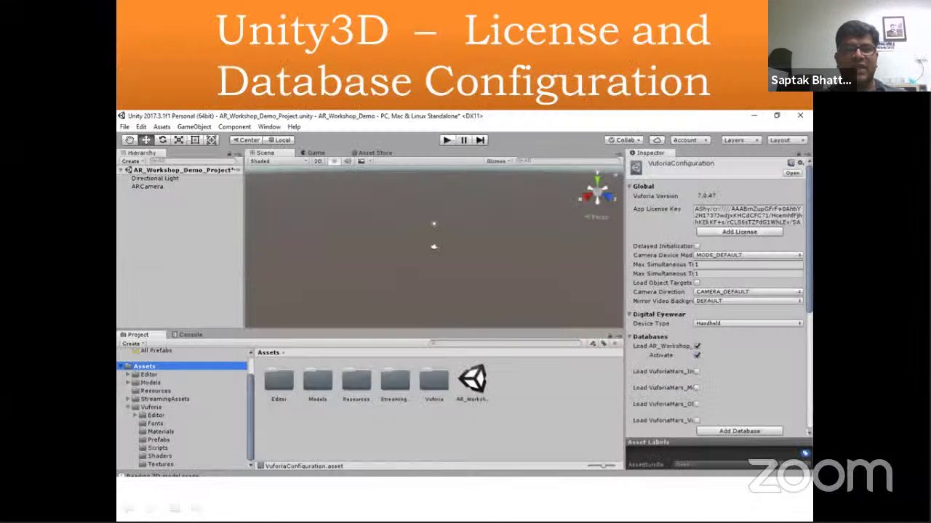
{"action": "key", "text": "Right"}
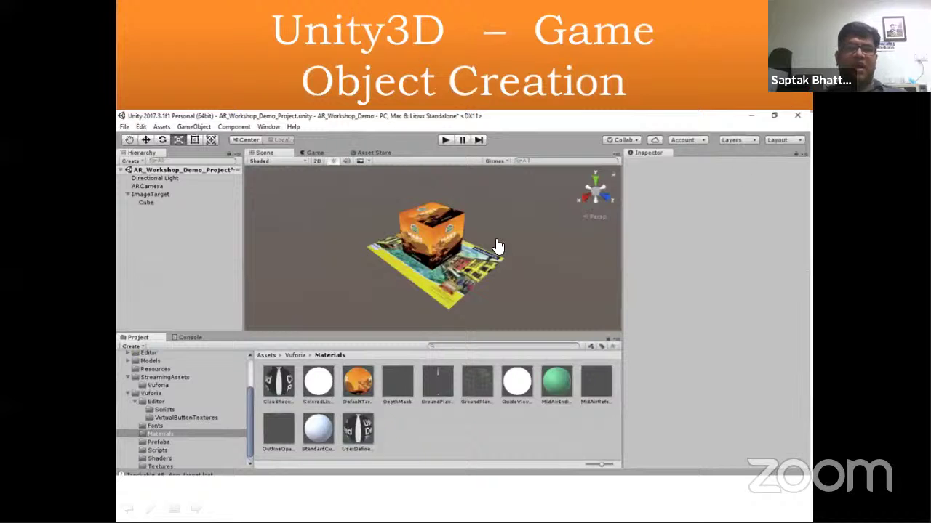
{"action": "left_click", "coordinate": [481, 234]}
{"action": "left_click", "coordinate": [518, 332]}
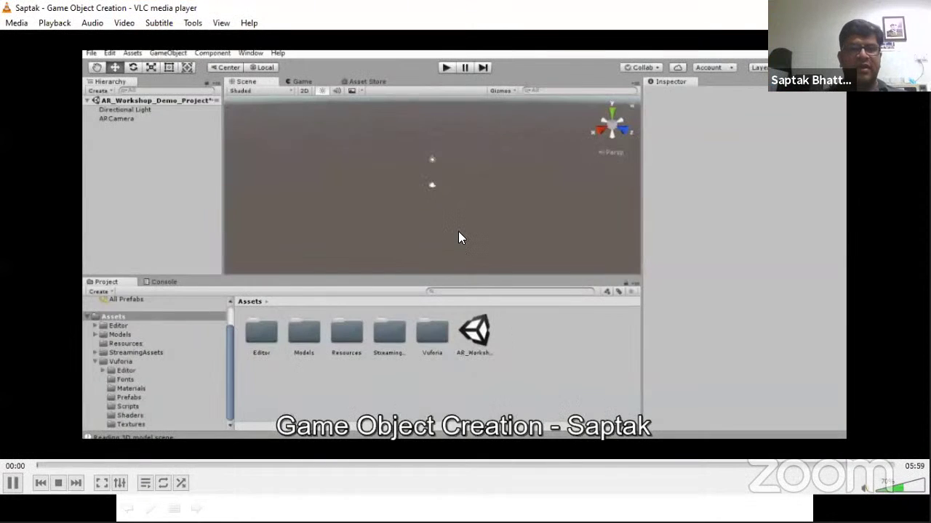
{"action": "double_click", "coordinate": [459, 233]}
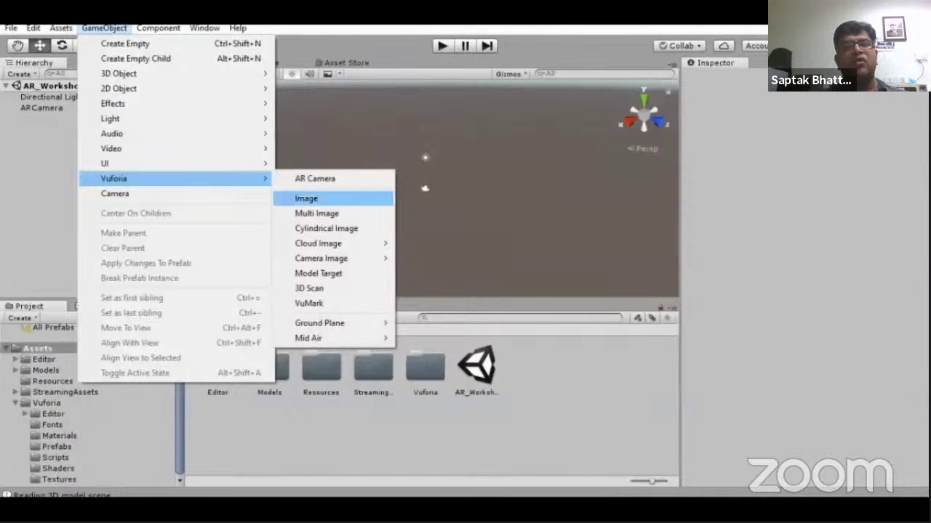
Rewind the demo to the scene with only Directional Light and ARCamera, then open the GameObject menu
{"action": "left_click", "coordinate": [306, 199]}
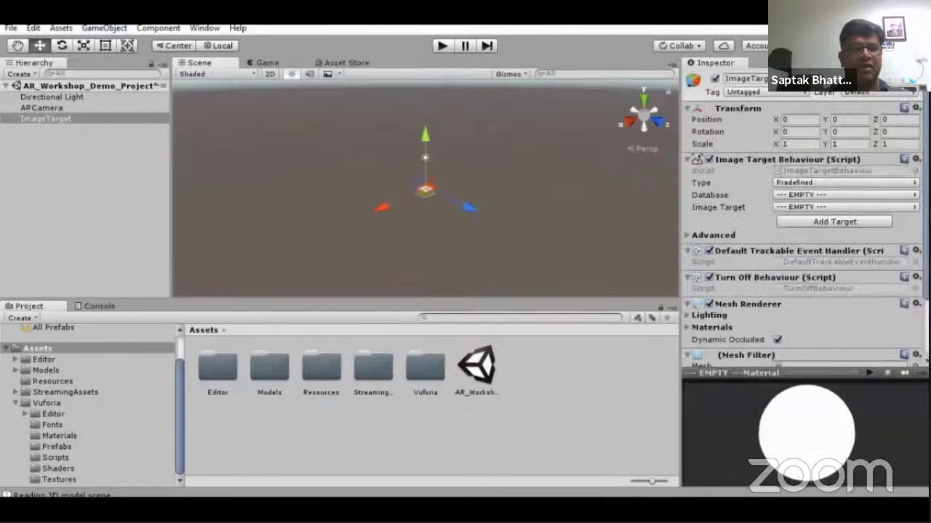
{"action": "key", "text": "ctrl+z"}
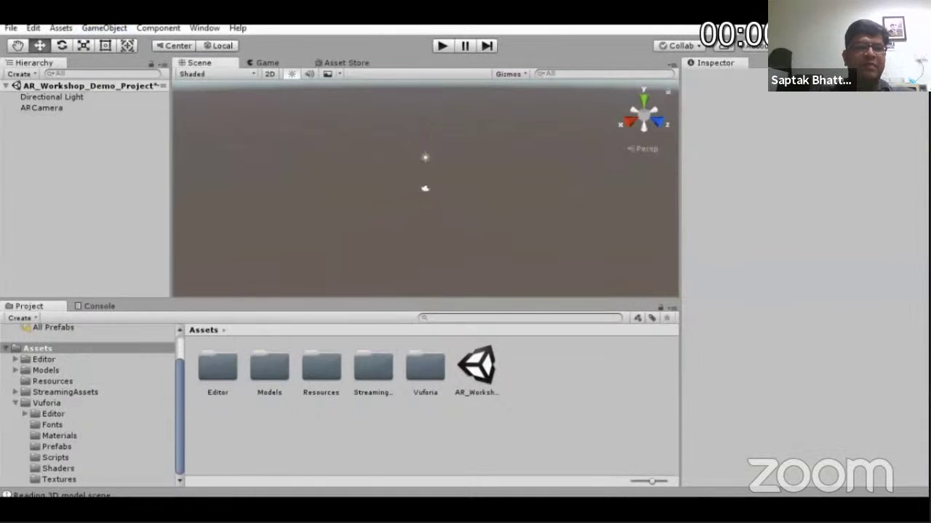
{"action": "left_click", "coordinate": [103, 26]}
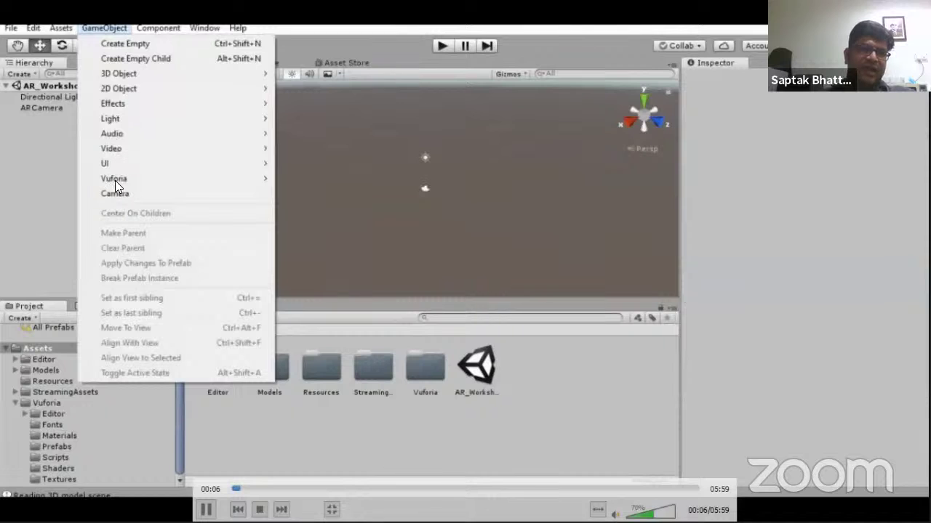
Add a Vuforia Image target to the scene through GameObject > Vuforia > Image
{"action": "key", "text": "Down"}
{"action": "key", "text": "Down"}
{"action": "key", "text": "Down"}
{"action": "key", "text": "Down"}
{"action": "key", "text": "Down"}
{"action": "key", "text": "Down"}
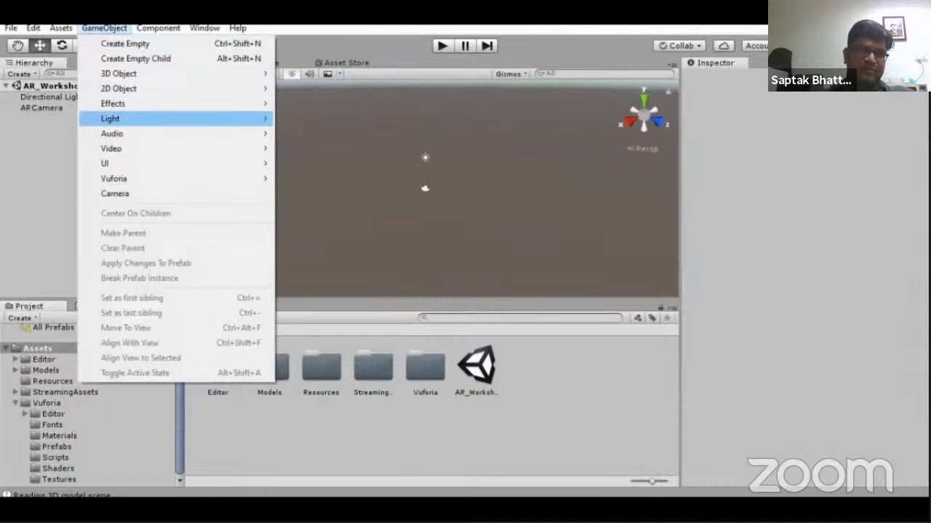
{"action": "key", "text": "Down"}
{"action": "key", "text": "Down"}
{"action": "key", "text": "Down"}
{"action": "key", "text": "Down"}
{"action": "key", "text": "Right"}
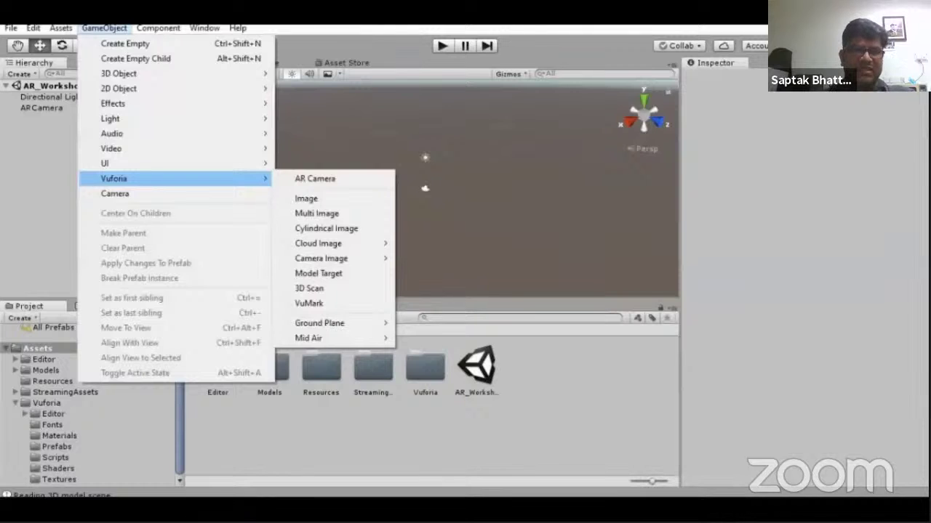
{"action": "key", "text": "Down"}
{"action": "key", "text": "Down"}
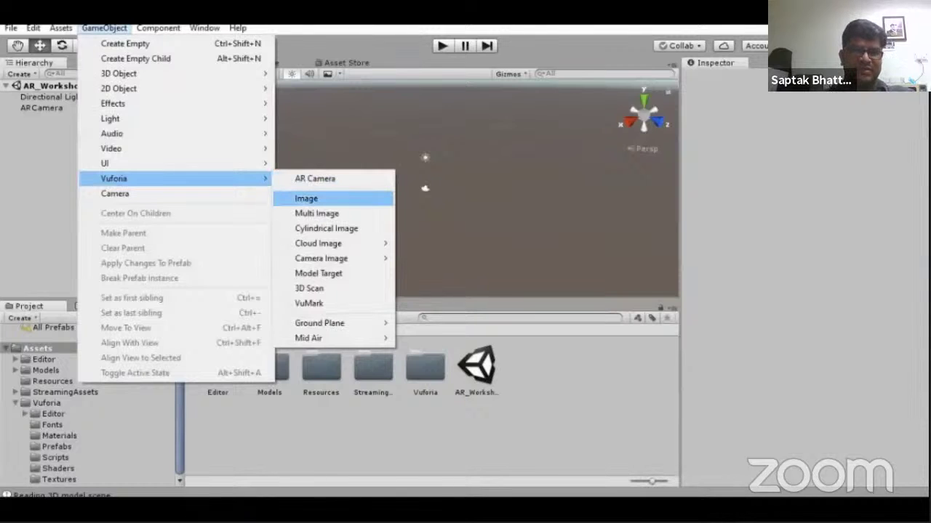
{"action": "key", "text": "Return"}
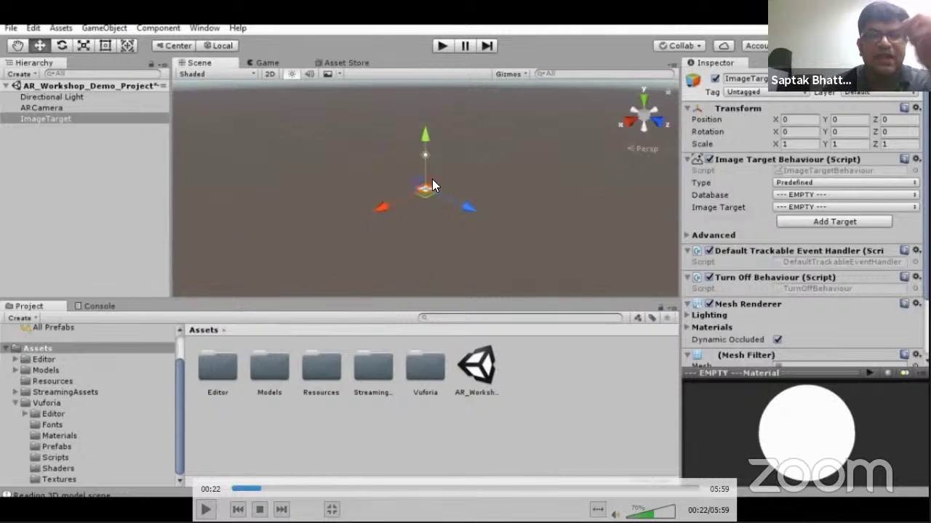
Play the demo until the ImageTarget uses AR_Workshop_Demo_Target with the AR_App_target image
{"action": "key", "text": "space"}
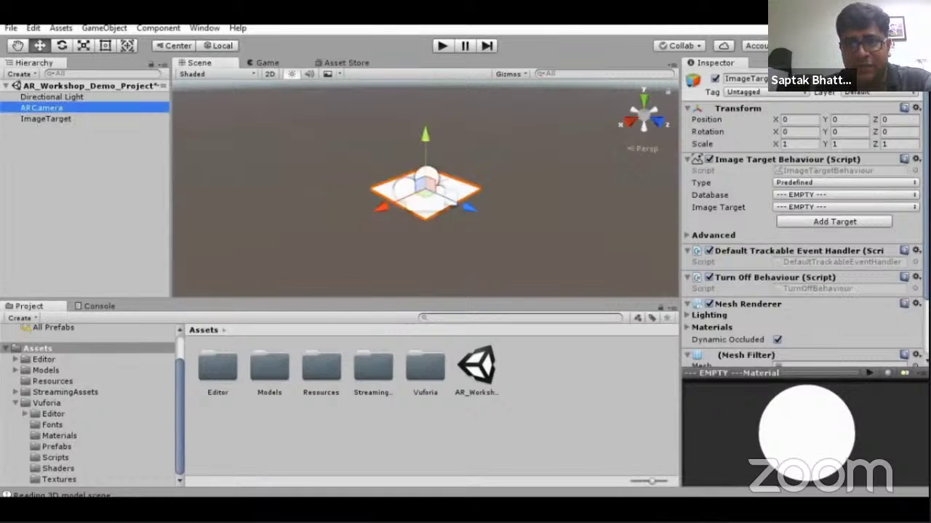
{"action": "mouse_move", "coordinate": [373, 182]}
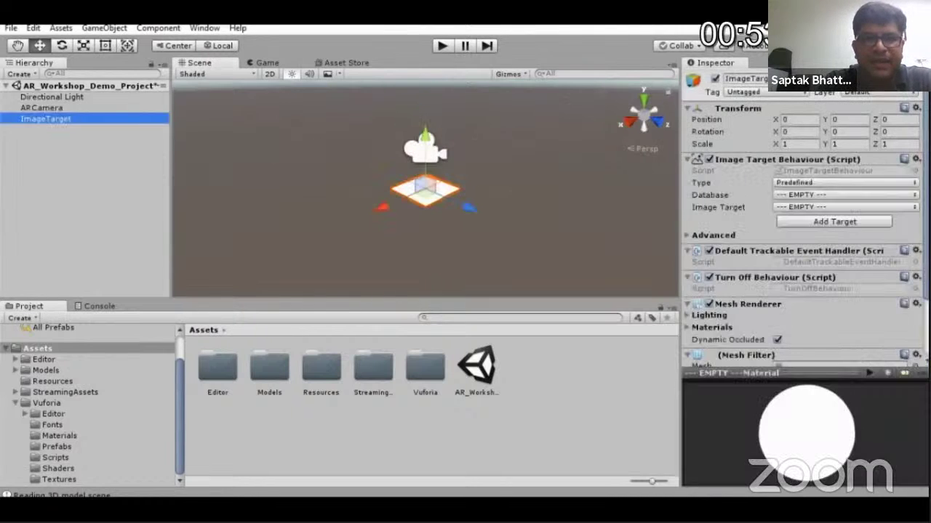
{"action": "key", "text": "Right"}
{"action": "key", "text": "Right"}
{"action": "key", "text": "Left"}
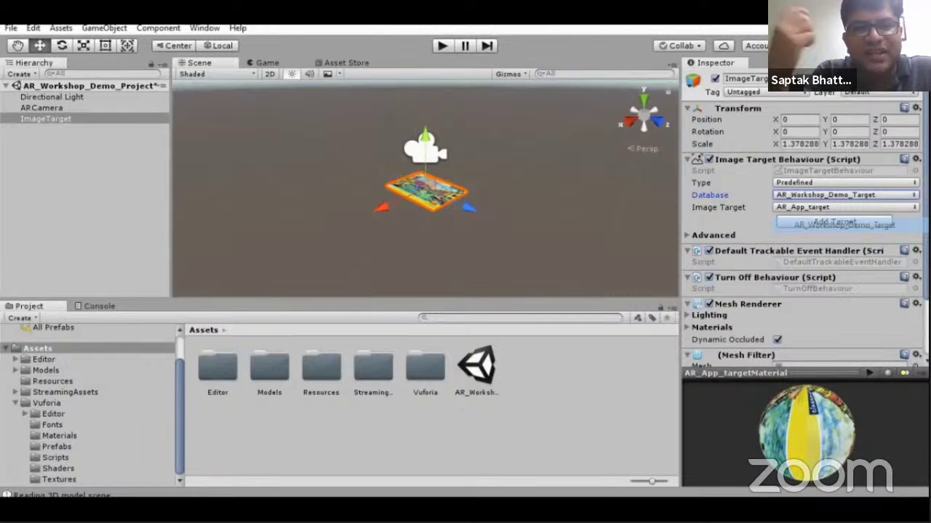
Resume the demo as a Cube is added at Y 0.43 and scaled to 0.5
{"action": "mouse_move", "coordinate": [392, 198]}
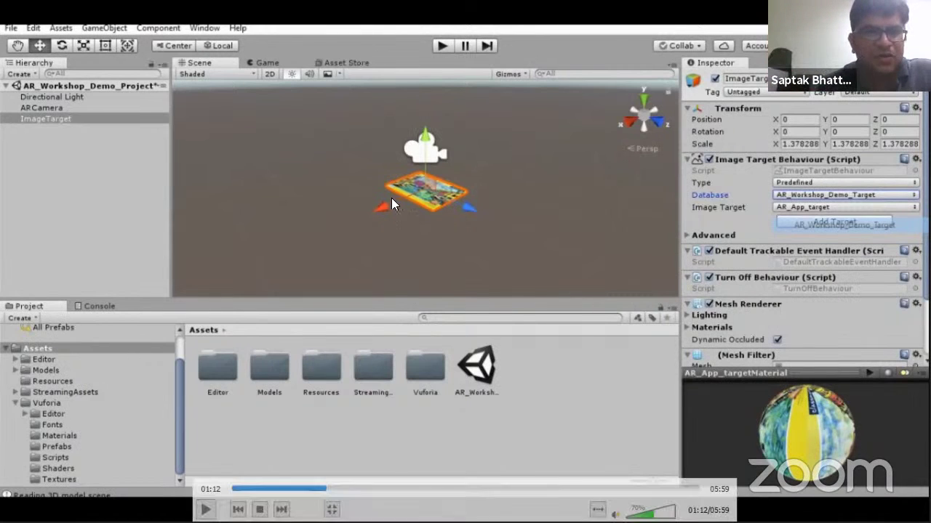
{"action": "left_click", "coordinate": [465, 189]}
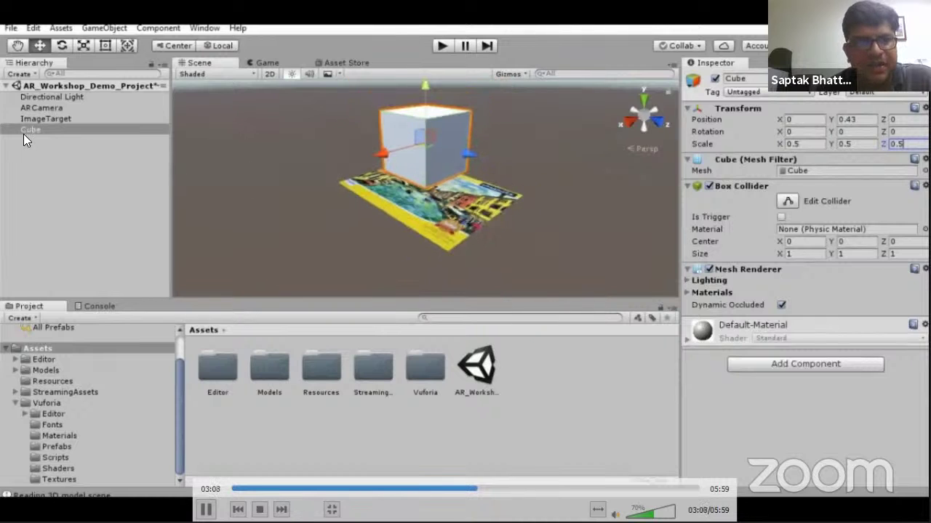
Pause, then resume the demo while the Cube is parented under ImageTarget
{"action": "key", "text": "space"}
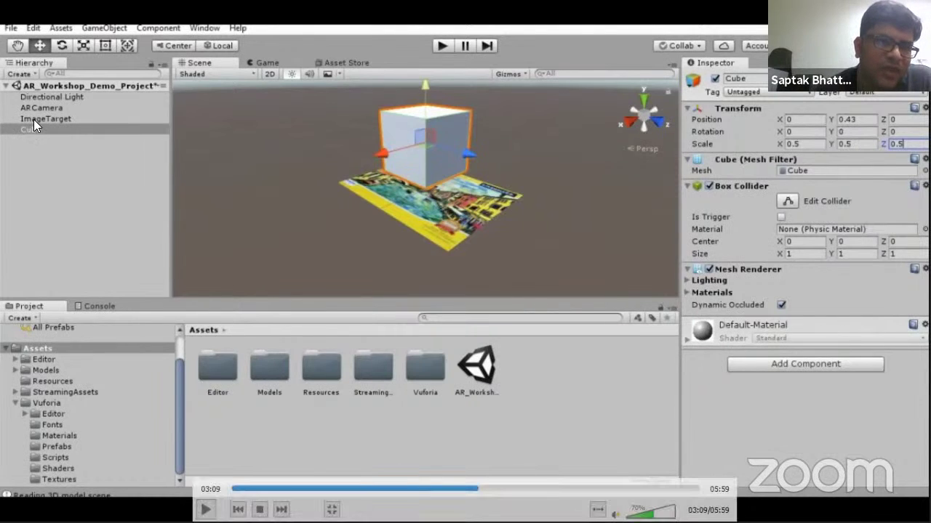
{"action": "key", "text": "space"}
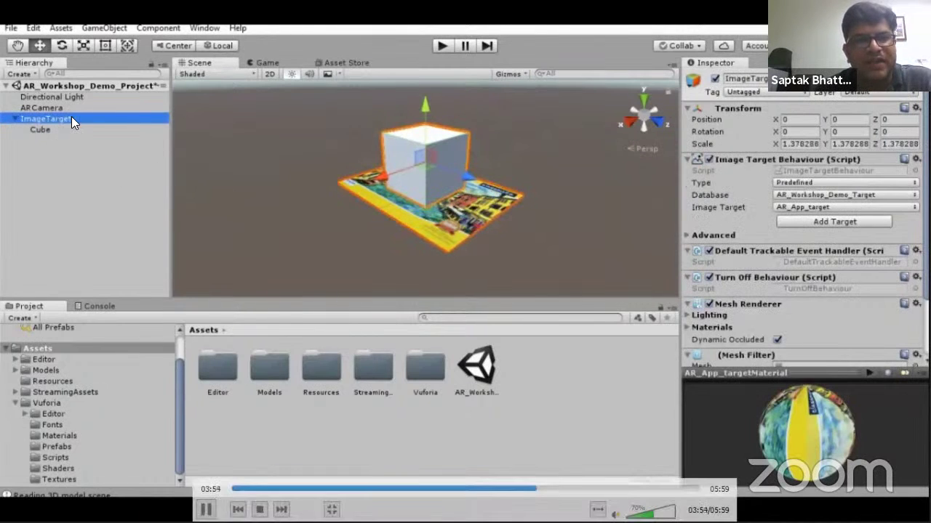
Skip the demo ahead to the DefaultTarget material's Base (RGB) texture picker
{"action": "mouse_move", "coordinate": [21, 134]}
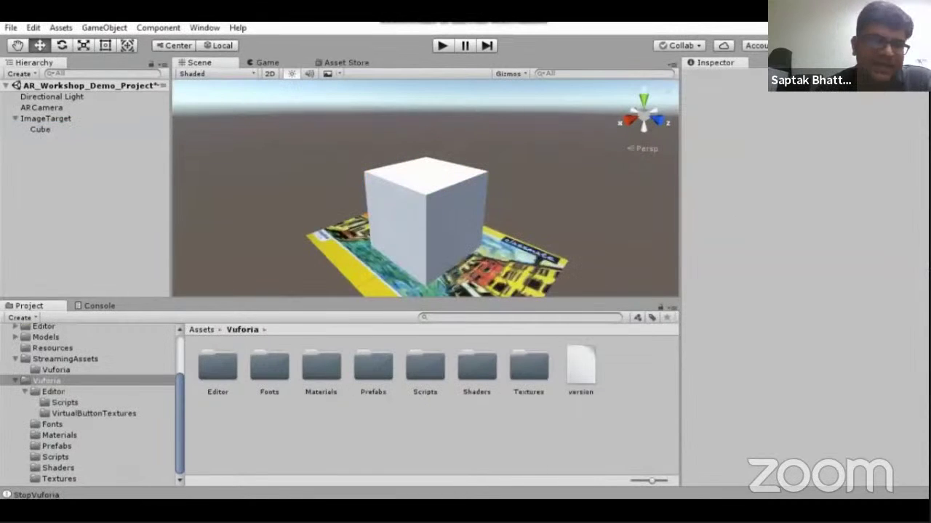
{"action": "key", "text": "Right"}
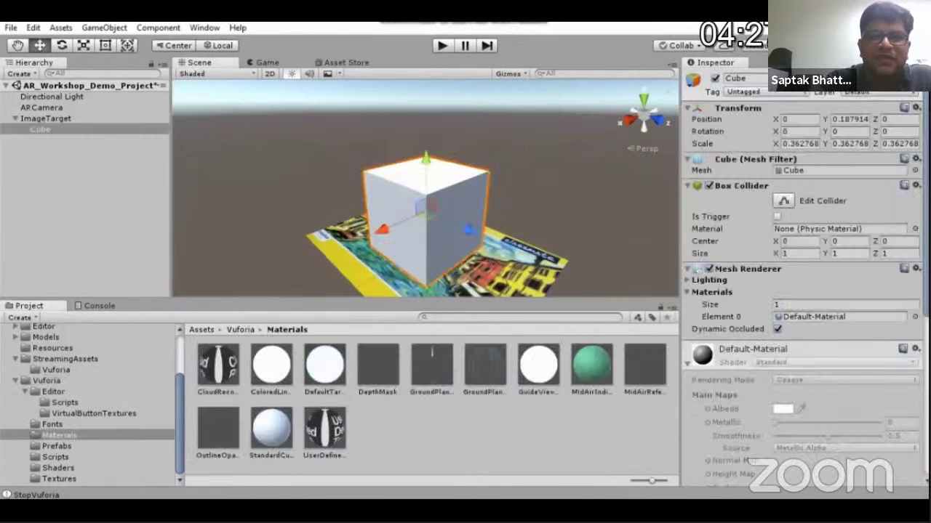
{"action": "key", "text": "Right"}
{"action": "key", "text": "Right"}
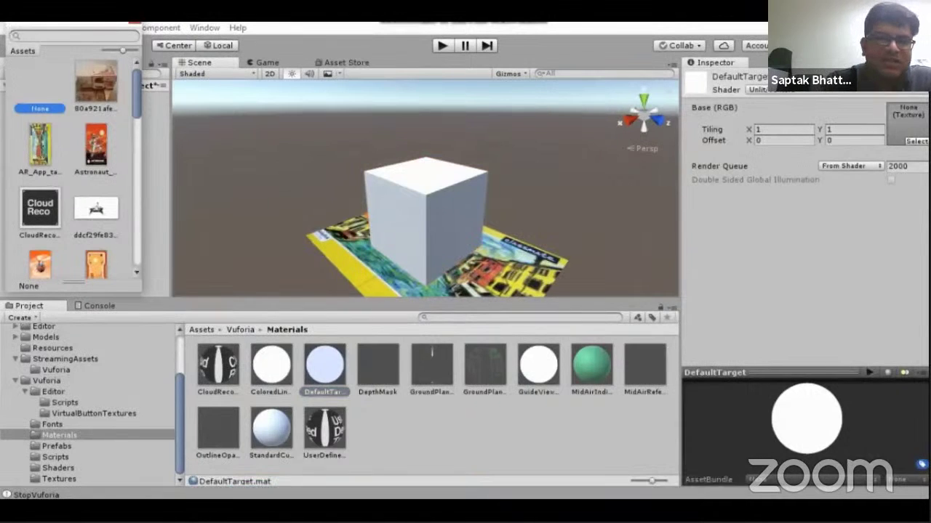
Skip ahead past the Mars texture being applied to the cube until the demo ends
{"action": "key", "text": "Right"}
{"action": "key", "text": "Right"}
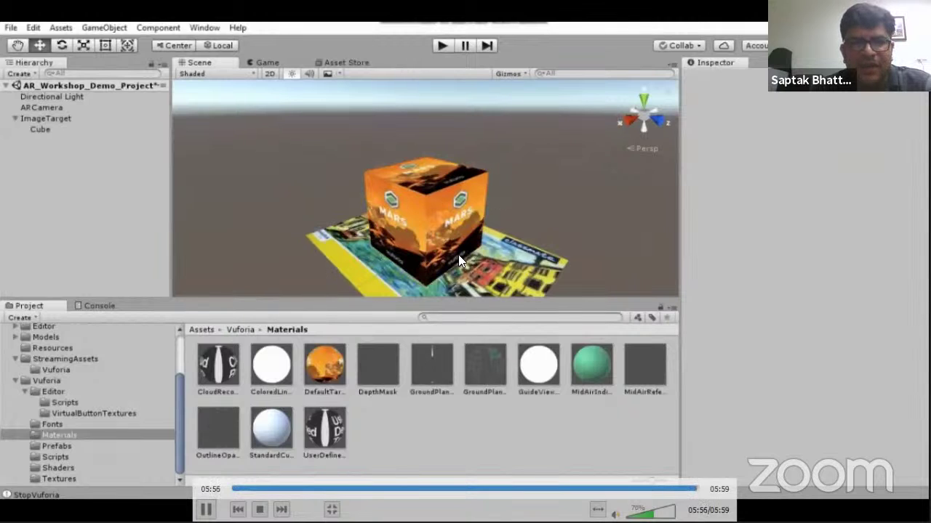
{"action": "scroll", "coordinate": [395, 194], "scroll_direction": "down", "scroll_amount": 1}
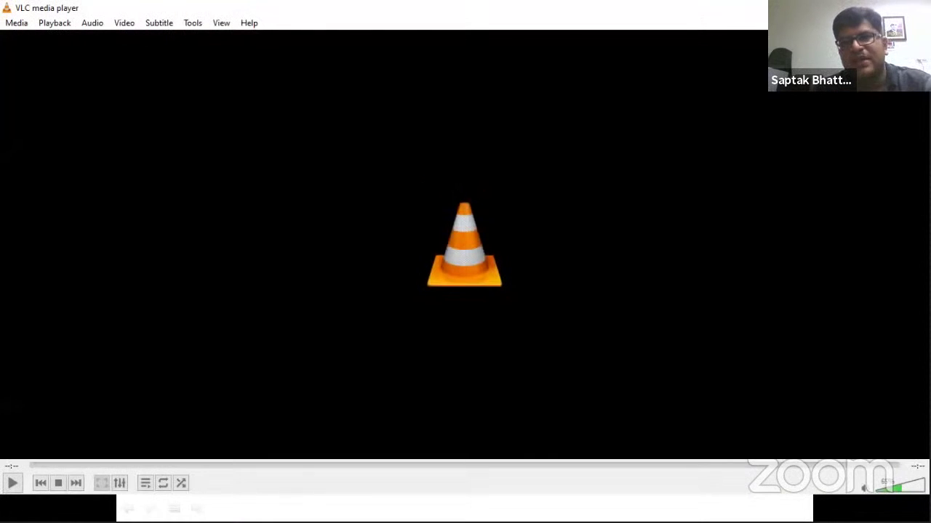
Return to the AR Project Testing slide and open its linked testing video
{"action": "key", "text": "alt+Tab"}
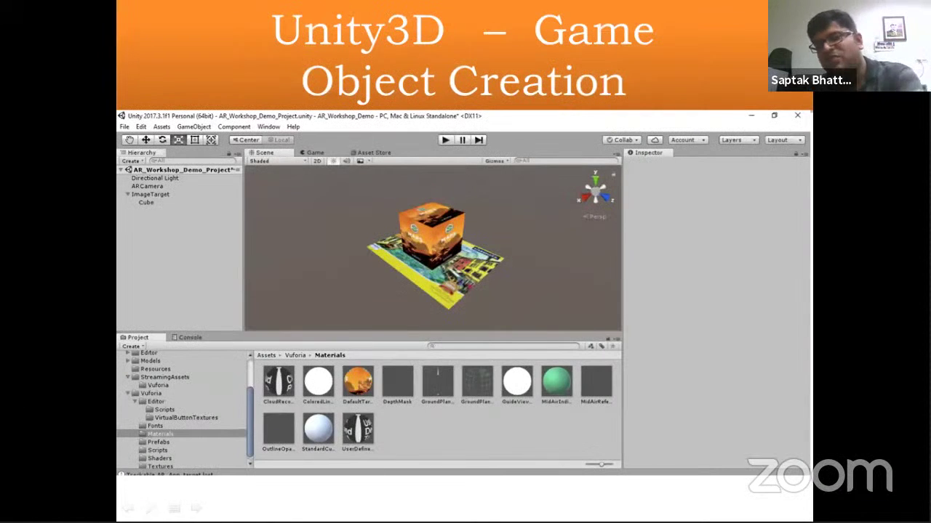
{"action": "key", "text": "Right"}
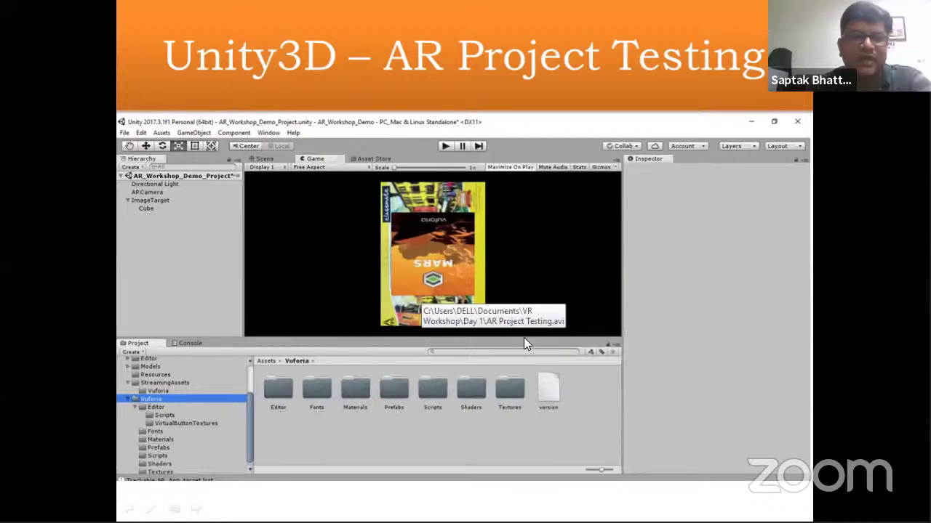
{"action": "key", "text": "Right"}
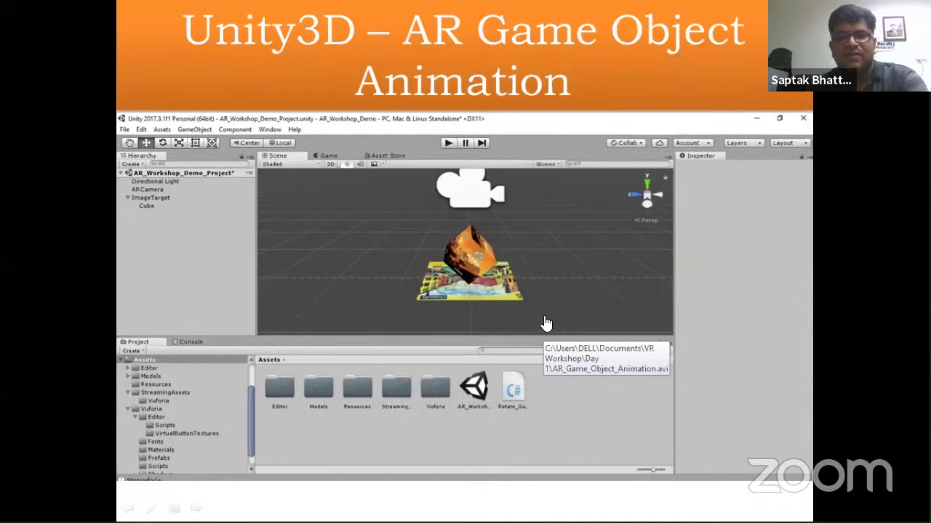
{"action": "key", "text": "Left"}
{"action": "left_click", "coordinate": [514, 252]}
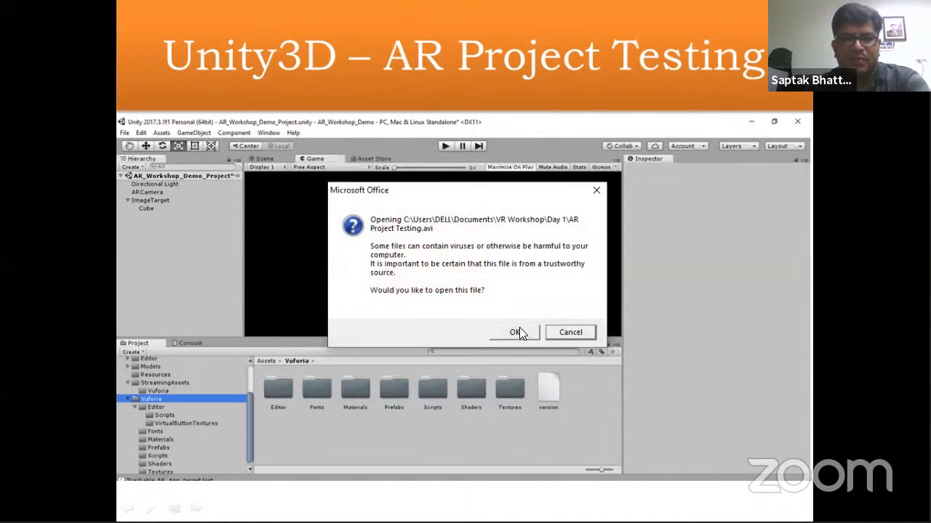
Play AR Project Testing.avi showing the Mars cube tracking the book, then leave the player
{"action": "left_click", "coordinate": [516, 333]}
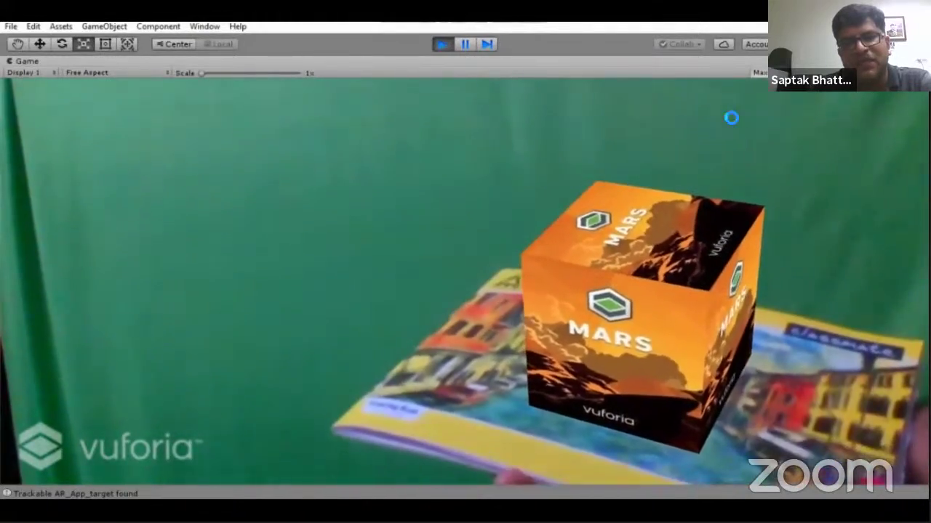
{"action": "key", "text": "alt+Tab"}
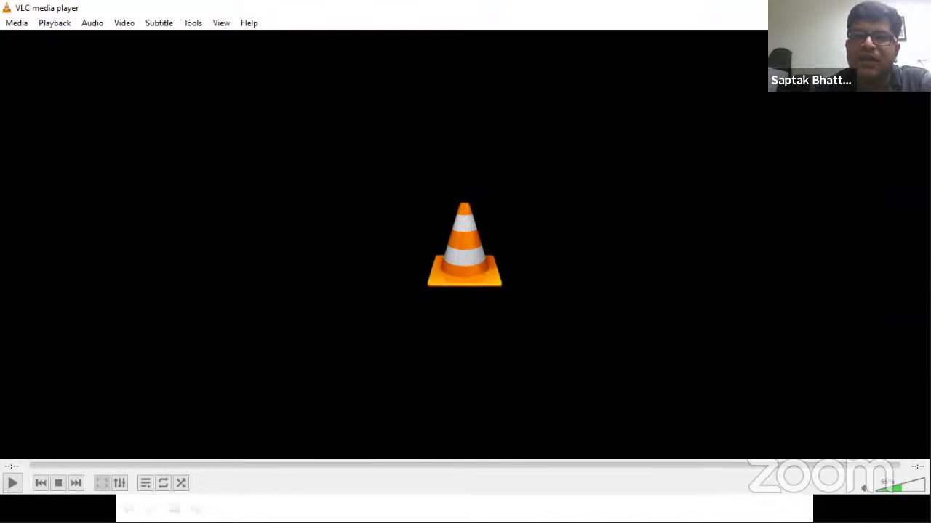
Return to the presentation and open the animation slide's linked video
{"action": "key", "text": "alt+Tab"}
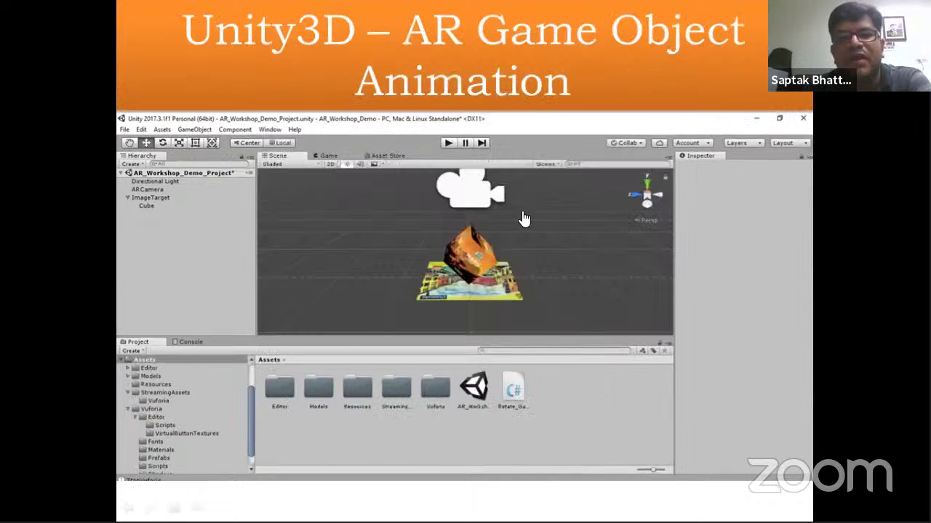
{"action": "left_click", "coordinate": [509, 222]}
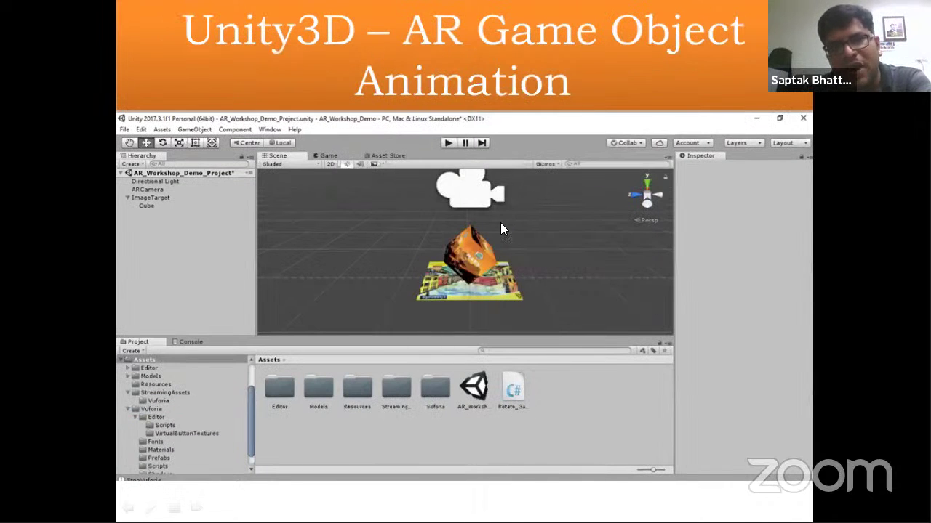
{"action": "left_click", "coordinate": [533, 329]}
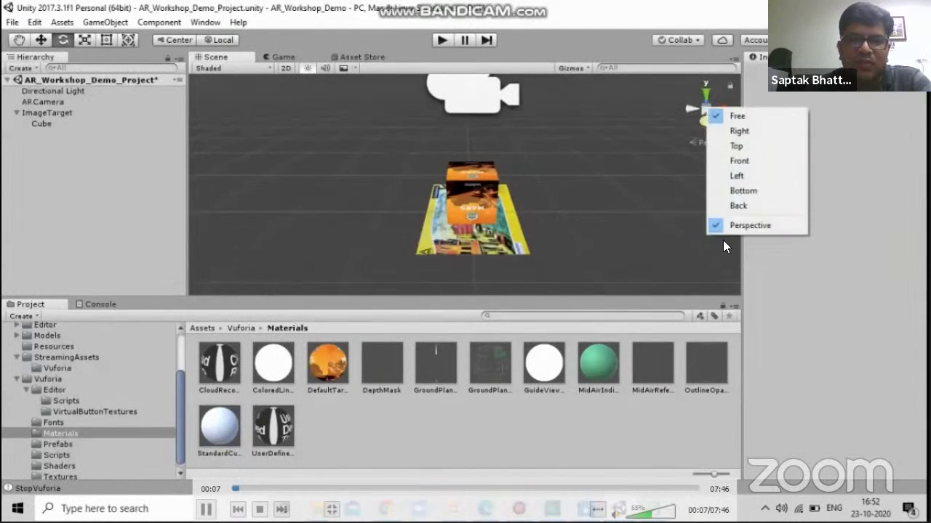
Skip the animation recording ahead to the rotated cube, then leave fullscreen playback
{"action": "left_click", "coordinate": [260, 487]}
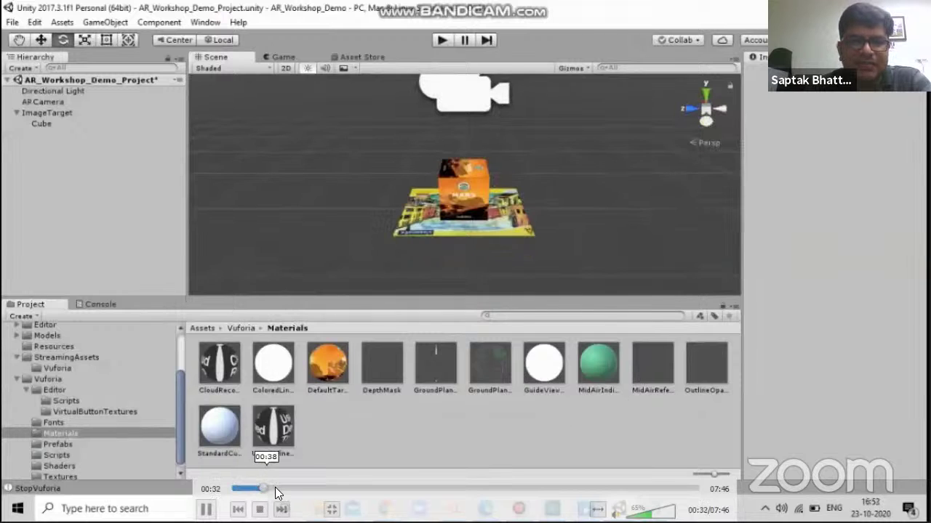
{"action": "left_click", "coordinate": [283, 488]}
{"action": "left_click", "coordinate": [310, 487]}
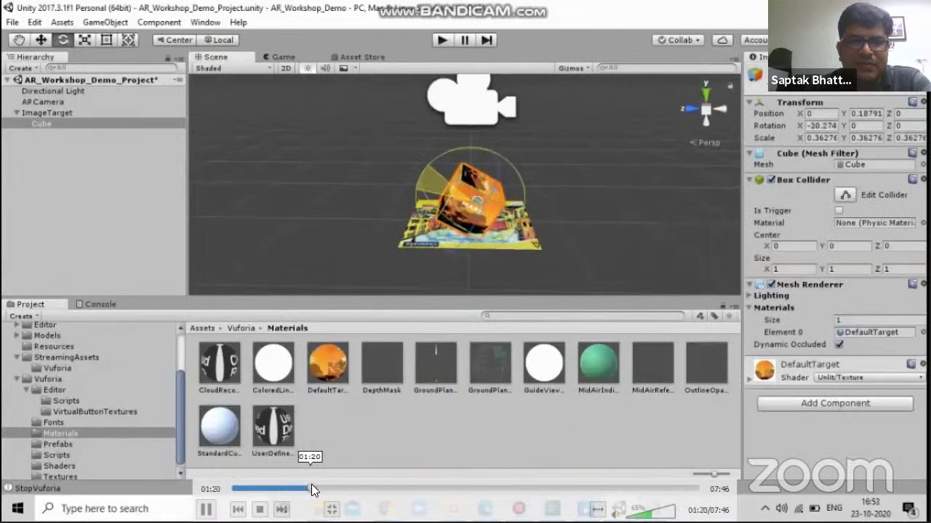
{"action": "double_click", "coordinate": [448, 293]}
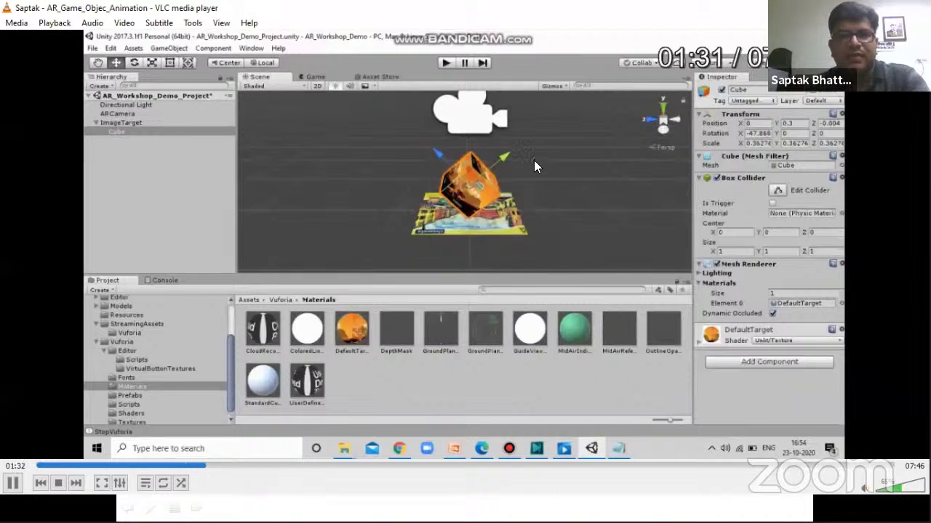
{"action": "key", "text": "f"}
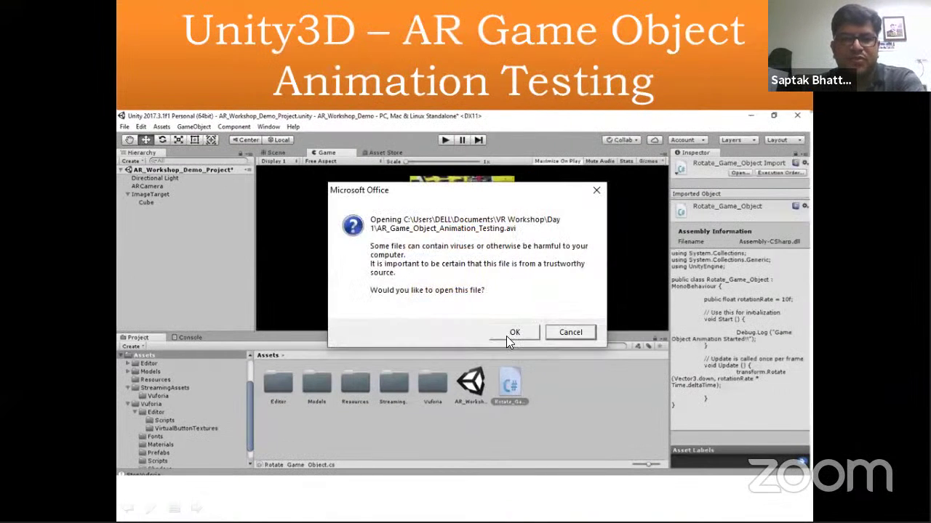
Play AR_Game_Object_Animation_Testing.avi fullscreen in VLC, then switch back to the slides
{"action": "left_click", "coordinate": [508, 336]}
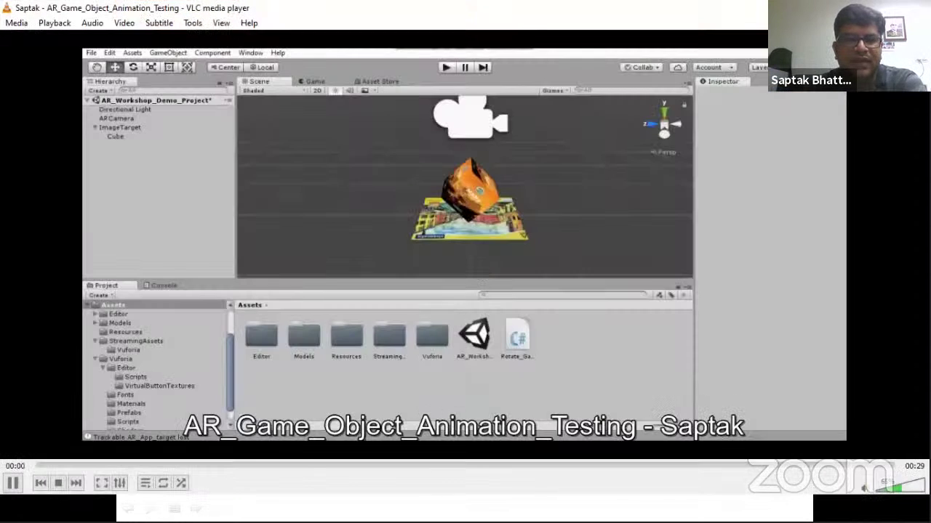
{"action": "key", "text": "f"}
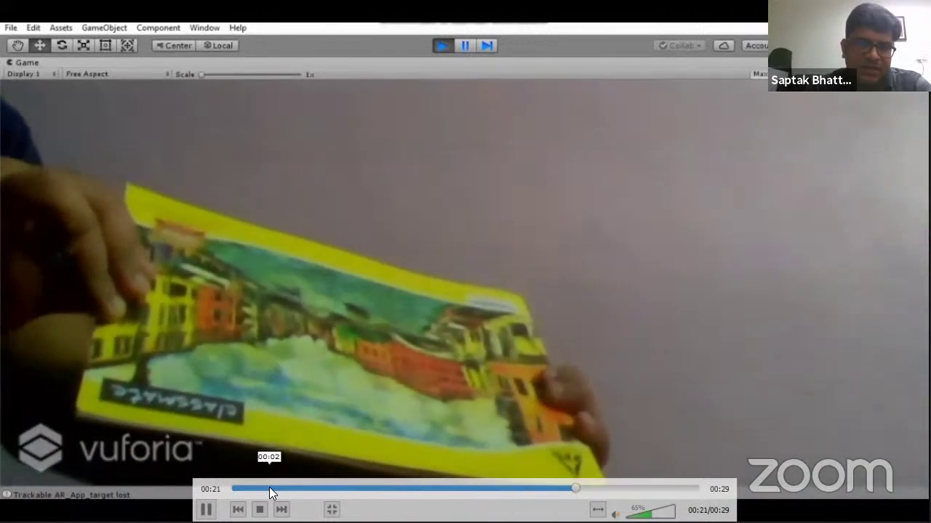
{"action": "key", "text": "Escape"}
{"action": "key", "text": "alt+Tab"}
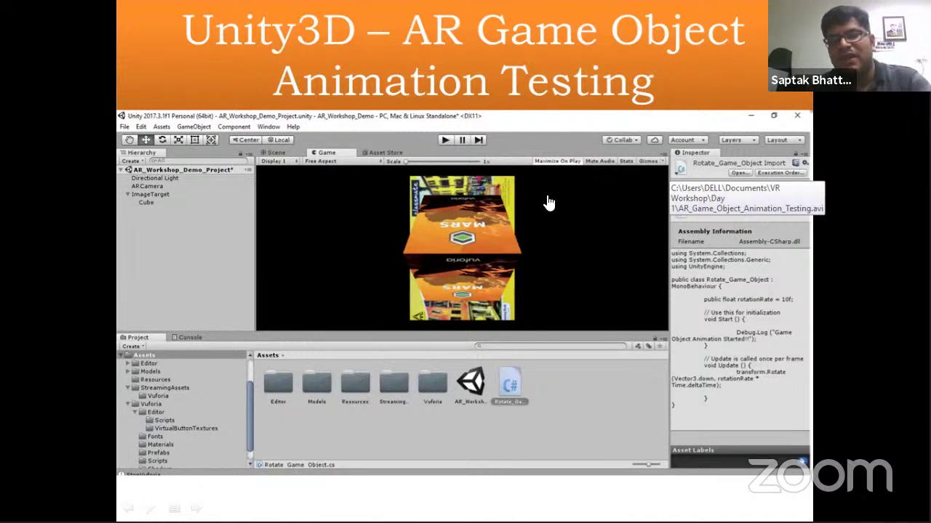
Advance to the AR Video Testing slide and play AR_Video_Object_Testing fullscreen
{"action": "key", "text": "Right"}
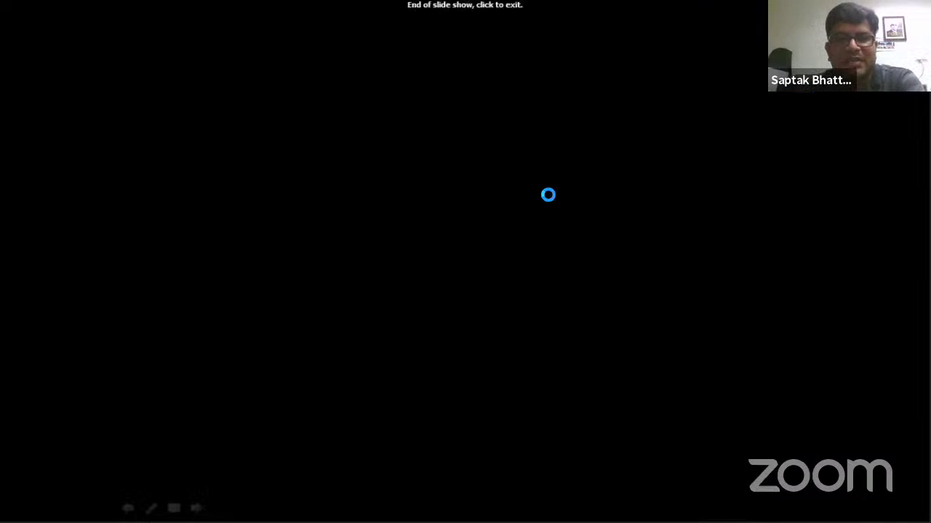
{"action": "left_click", "coordinate": [493, 248]}
{"action": "left_click", "coordinate": [517, 333]}
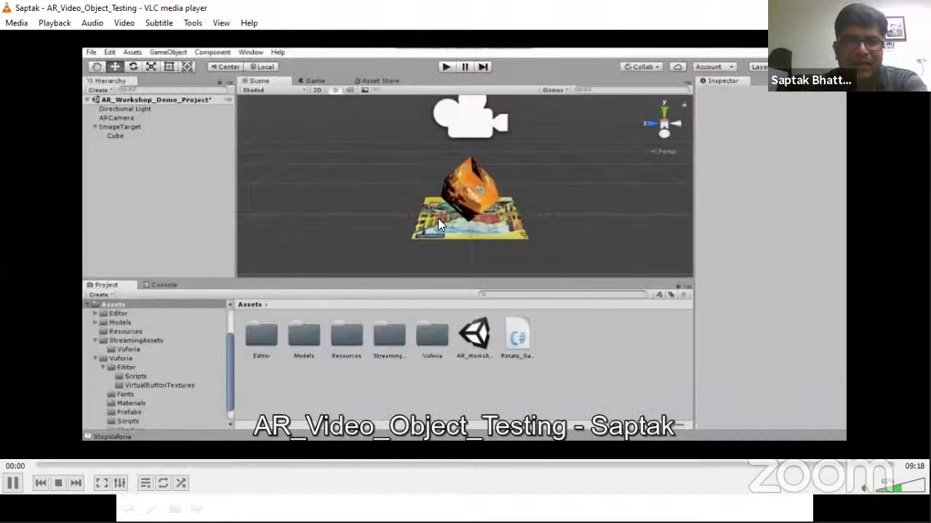
{"action": "double_click", "coordinate": [437, 218]}
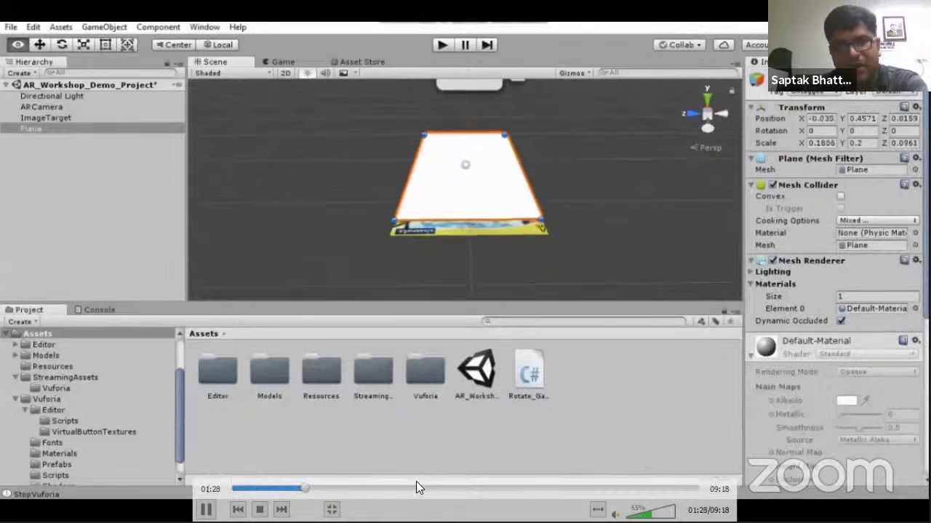
Skip the recording past the plane setup to the live tracking test with the book
{"action": "left_click", "coordinate": [416, 487]}
{"action": "left_click", "coordinate": [458, 488]}
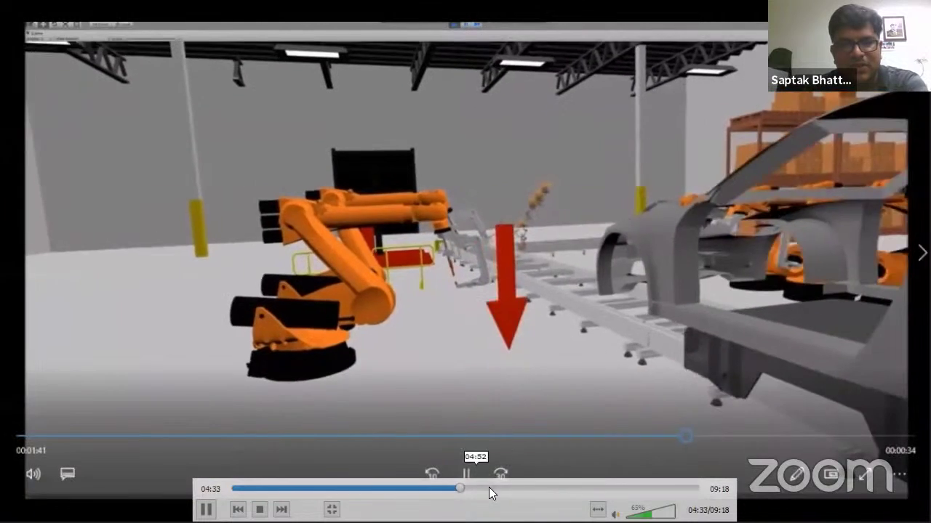
{"action": "left_click_drag", "start_coordinate": [489, 489], "coordinate": [590, 494]}
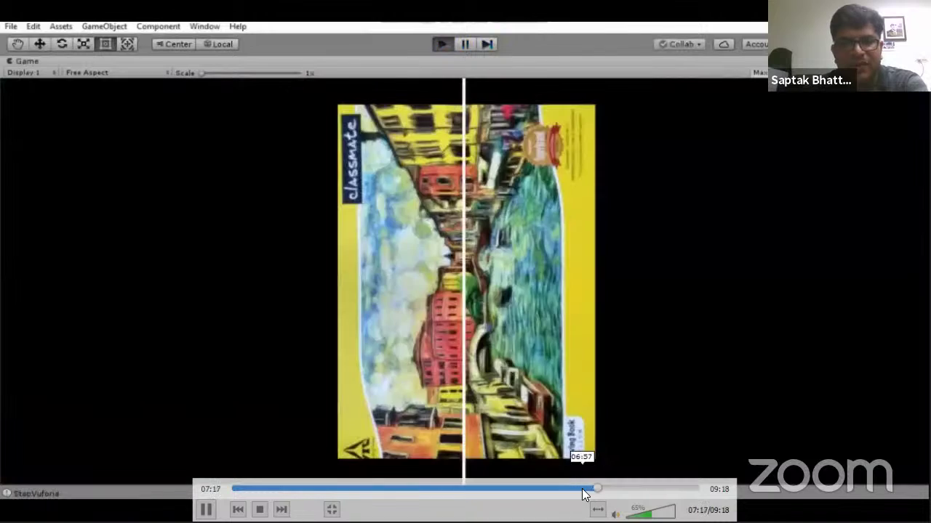